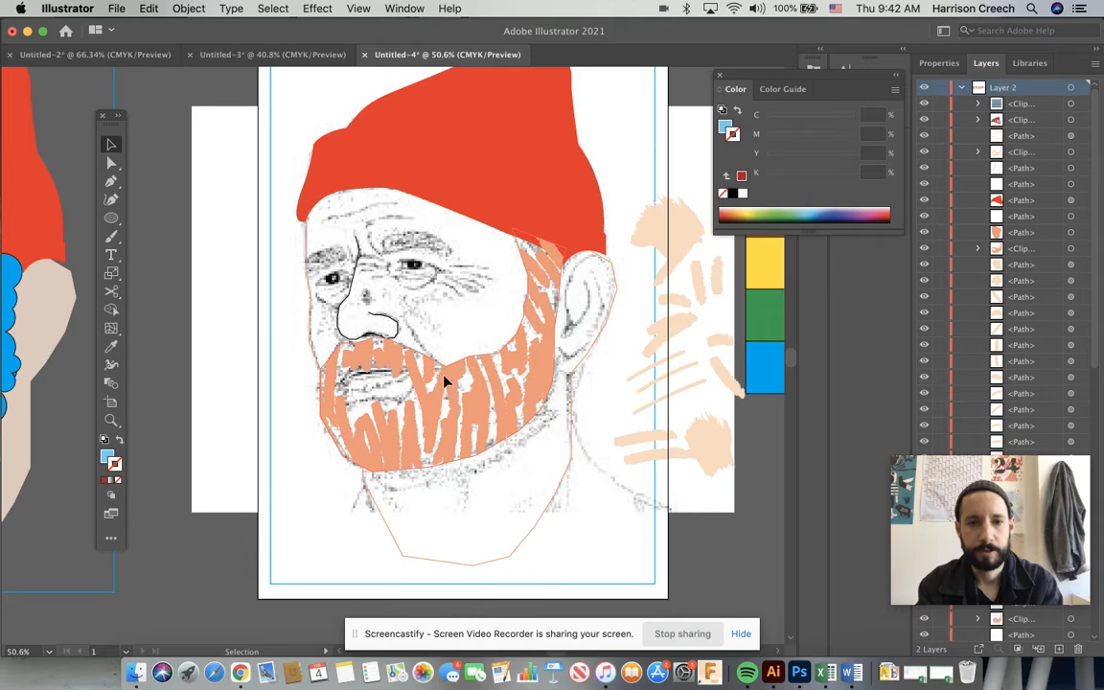
- Delete the clipped group of salmon brush strokes covering the beard area
{"action": "key", "text": "Delete"}
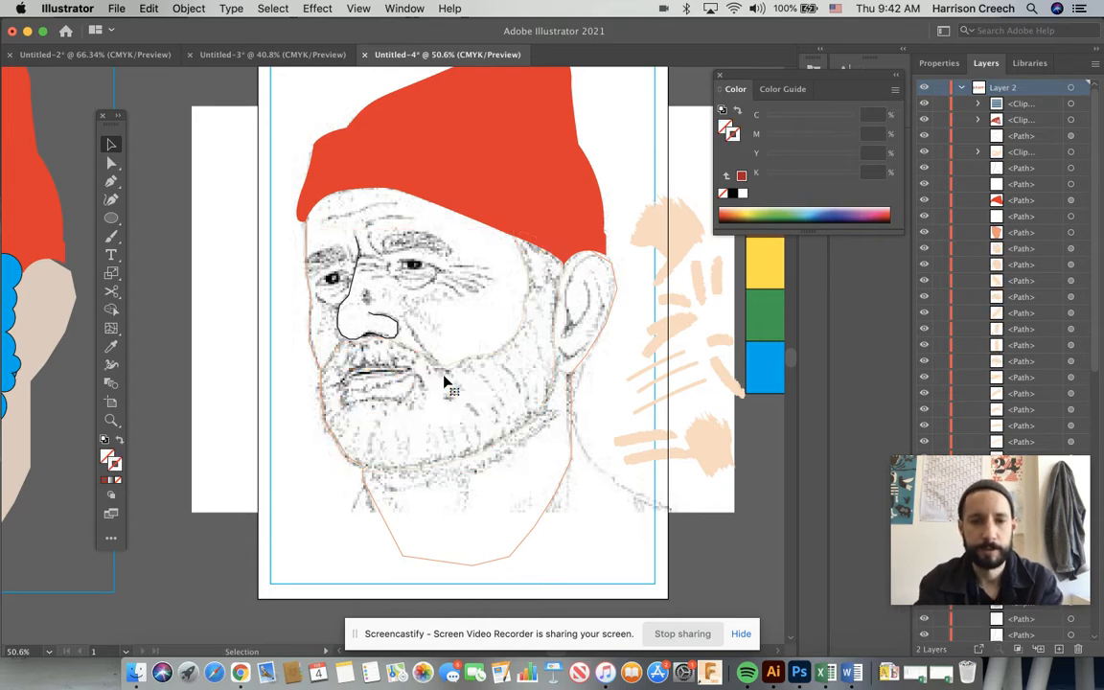
{"action": "scroll", "coordinate": [445, 381], "scroll_direction": "up", "scroll_amount": 2}
{"action": "scroll", "coordinate": [445, 382], "scroll_direction": "down", "scroll_amount": 3}
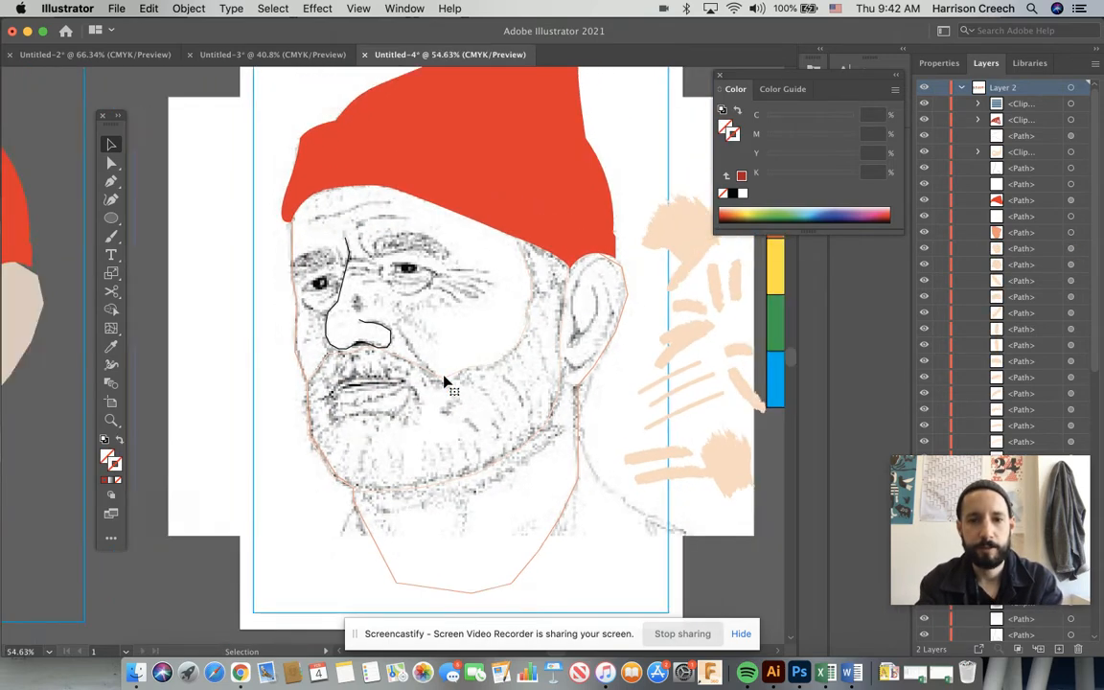
{"action": "scroll", "coordinate": [444, 381], "scroll_direction": "up", "scroll_amount": 3}
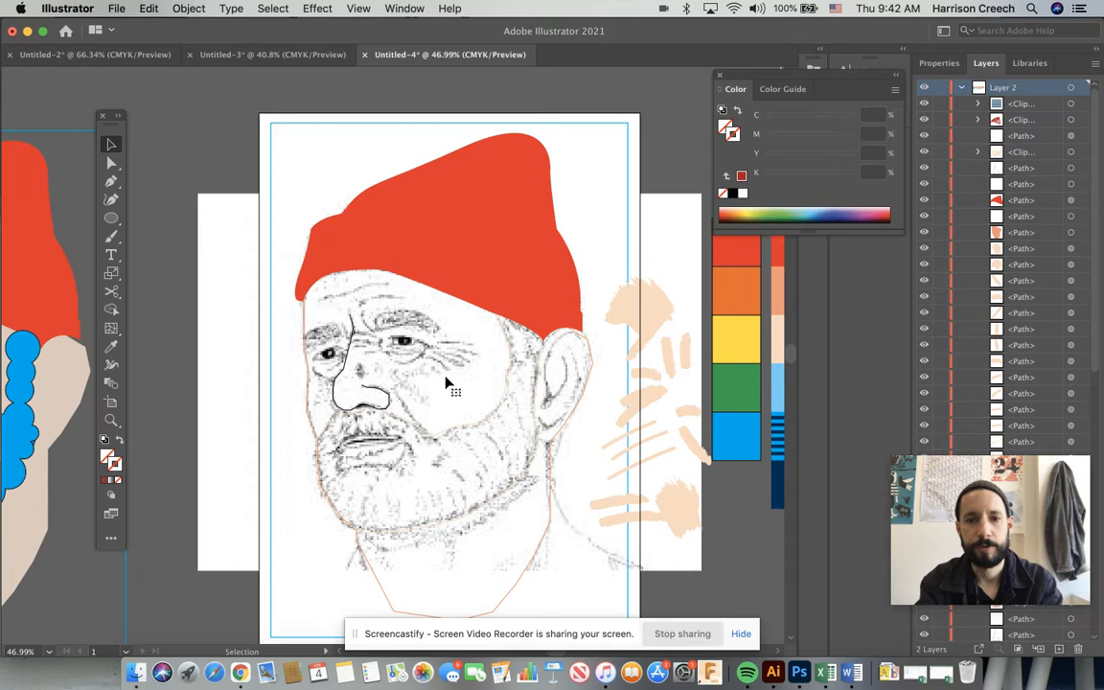
- Swap fill and stroke on the face shape and the beard shape so both appear as solid colours
{"action": "left_click", "coordinate": [552, 467]}
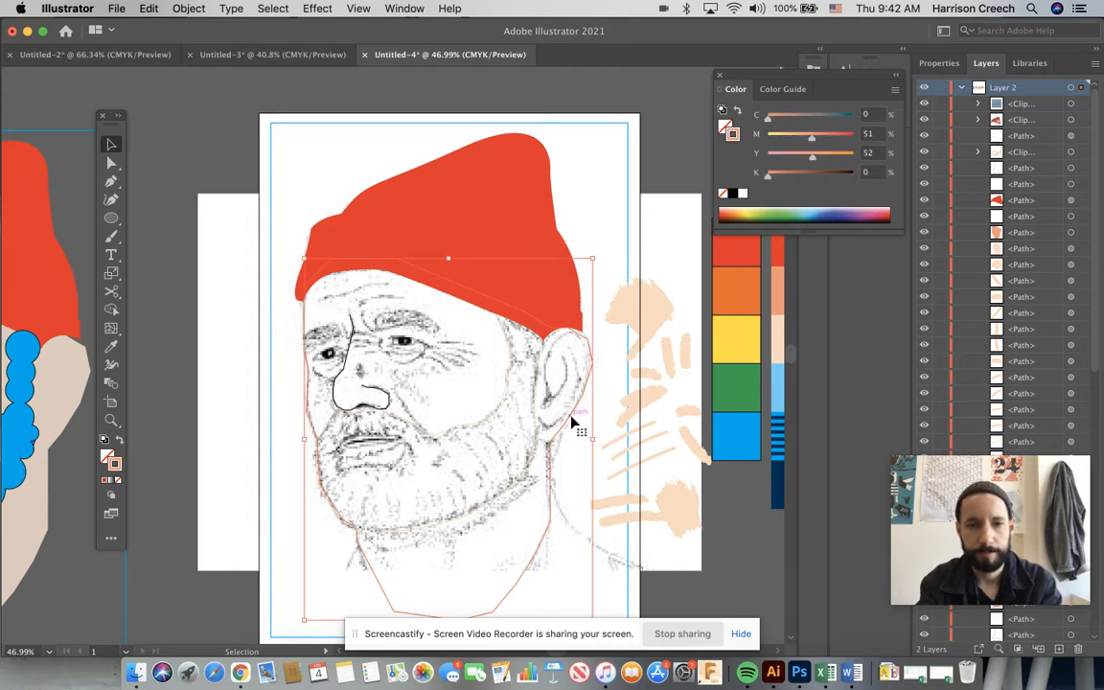
{"action": "left_click", "coordinate": [119, 437]}
{"action": "left_click", "coordinate": [439, 443]}
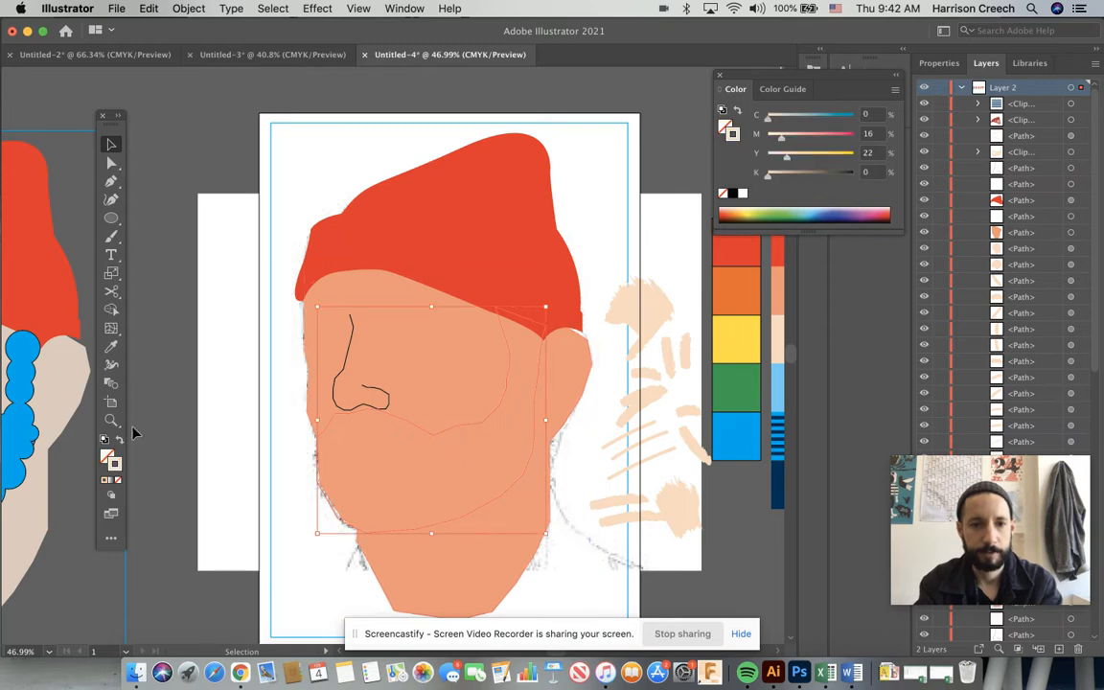
{"action": "key", "text": "shift+x"}
{"action": "left_click", "coordinate": [234, 409]}
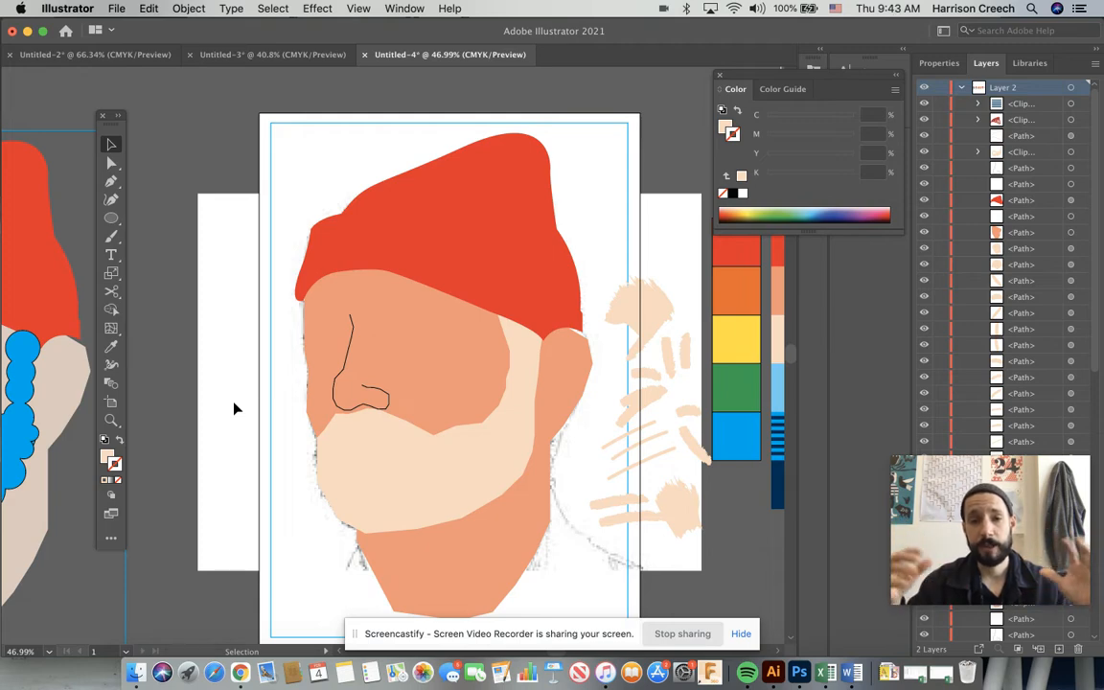
- Dock the Color panel and swap the face shape's fill and stroke so only its salmon outline remains
{"action": "left_click", "coordinate": [379, 374]}
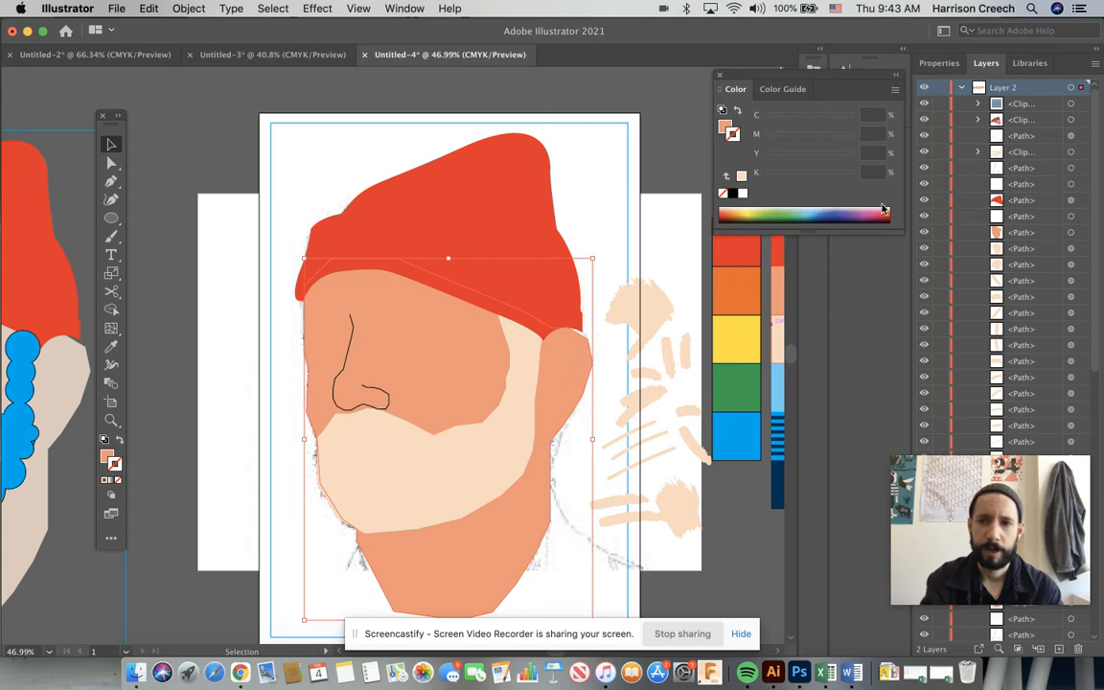
{"action": "mouse_move", "coordinate": [861, 75]}
{"action": "left_mouse_down"}
{"action": "mouse_move", "coordinate": [883, 71]}
{"action": "mouse_move", "coordinate": [861, 69]}
{"action": "left_mouse_up"}
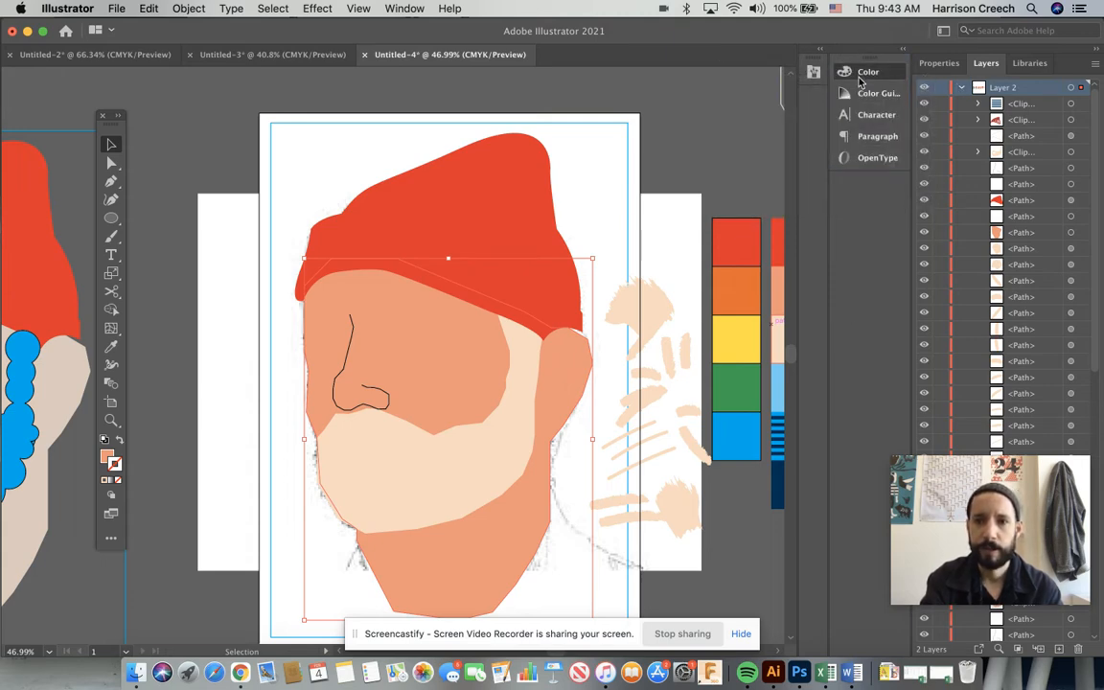
{"action": "left_click", "coordinate": [861, 75]}
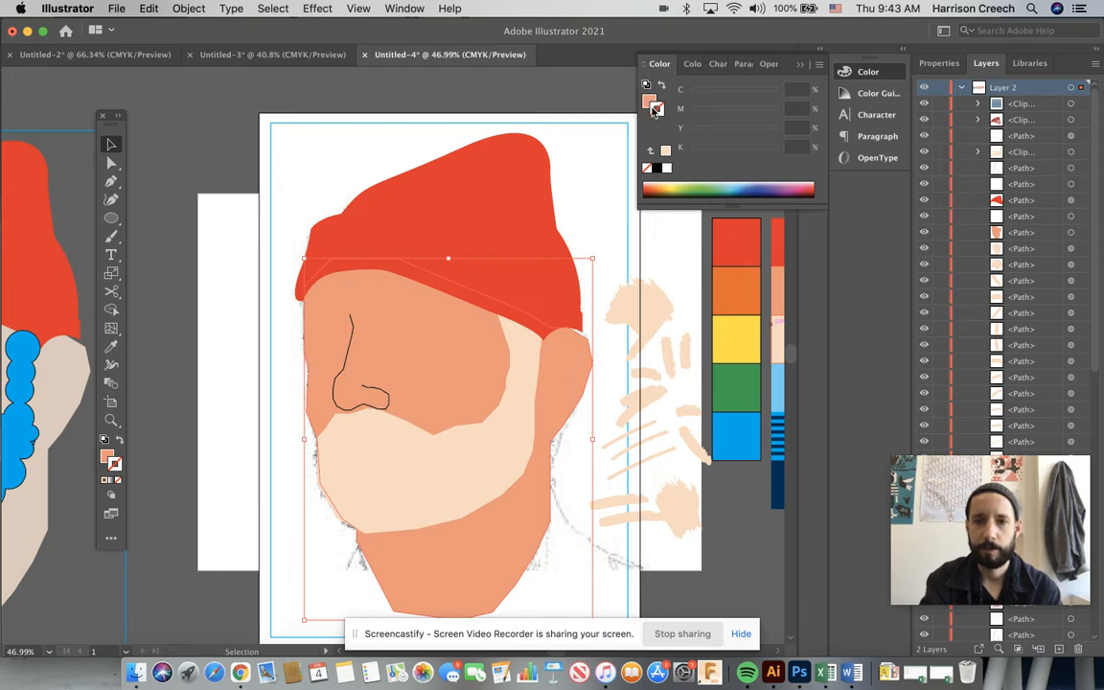
{"action": "left_click", "coordinate": [659, 87]}
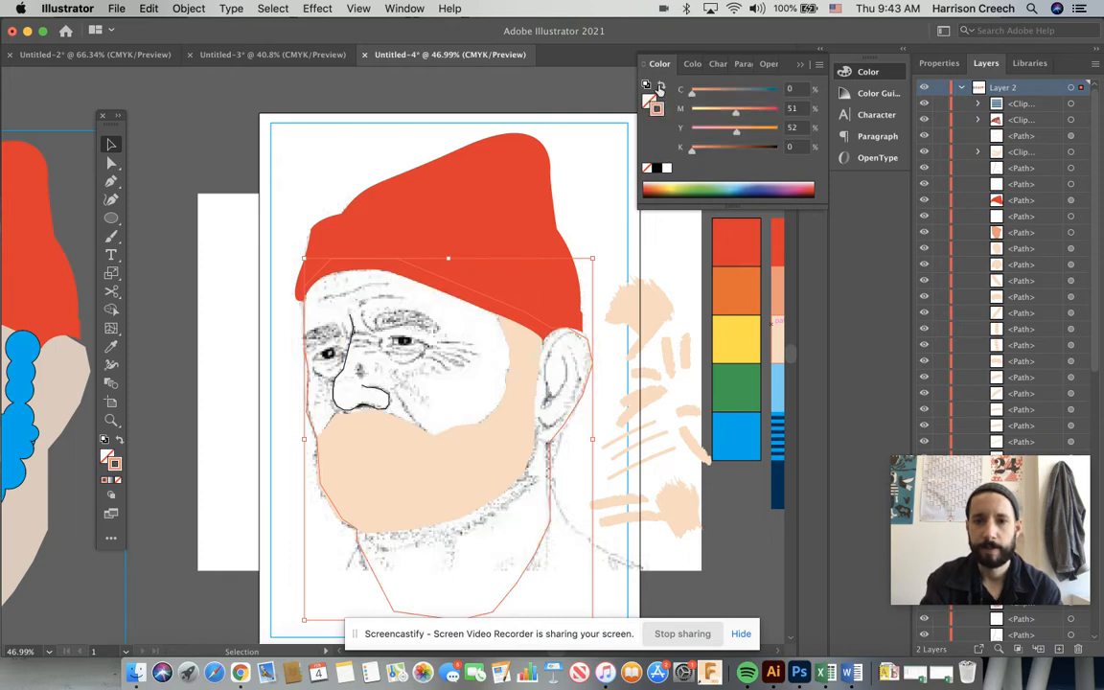
{"action": "left_click", "coordinate": [660, 87]}
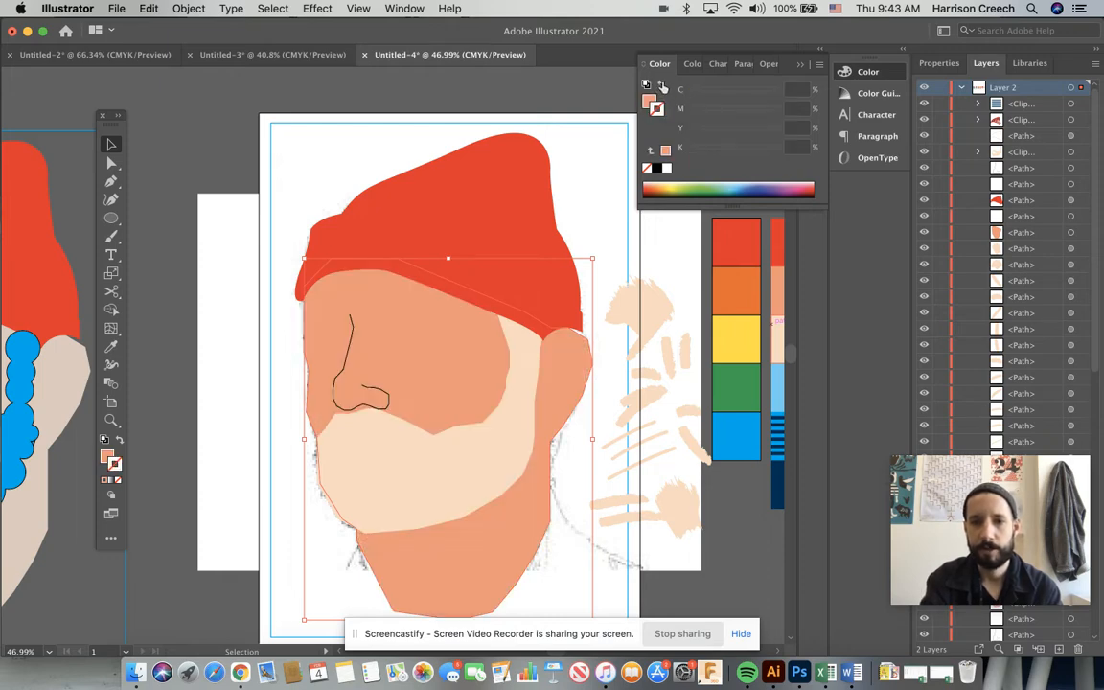
{"action": "left_click", "coordinate": [661, 87]}
{"action": "left_click", "coordinate": [661, 87]}
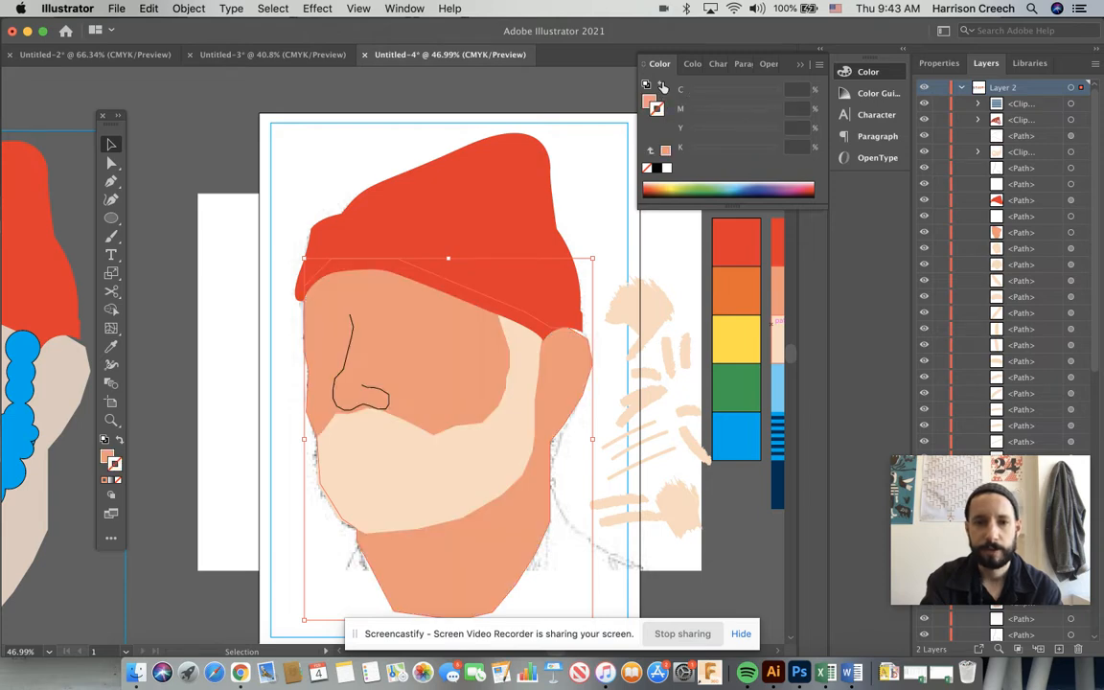
{"action": "left_click", "coordinate": [661, 87]}
- Swap fill and stroke on the beard shape and the red hat so both show only outlines, and deselect
{"action": "left_click", "coordinate": [517, 433]}
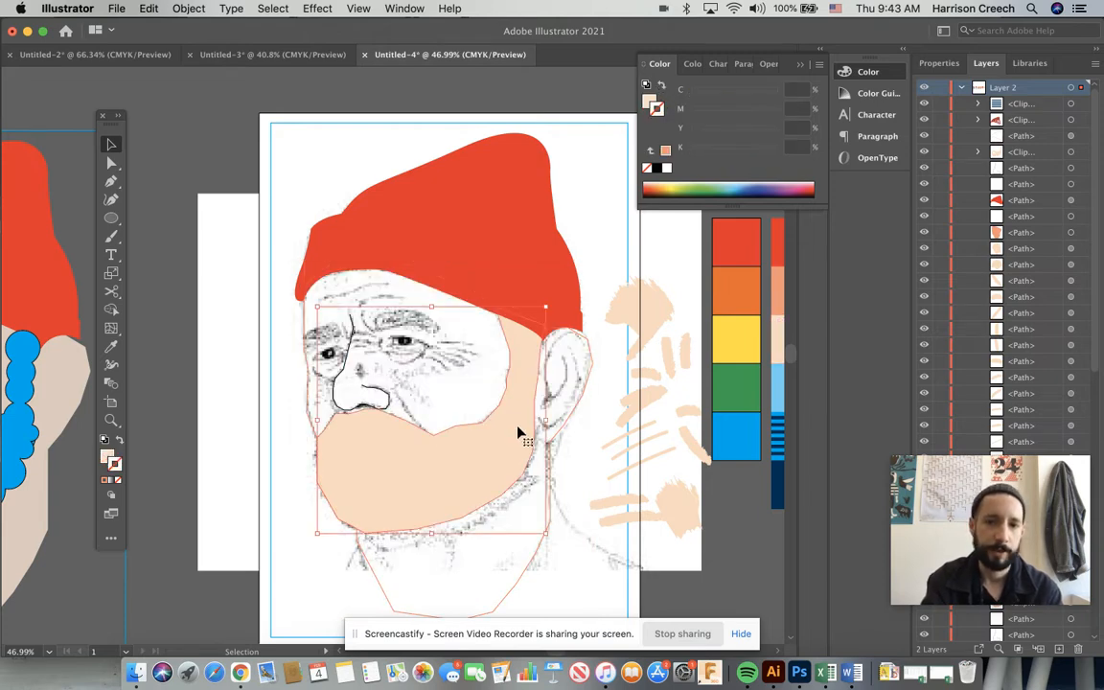
{"action": "left_click", "coordinate": [660, 87]}
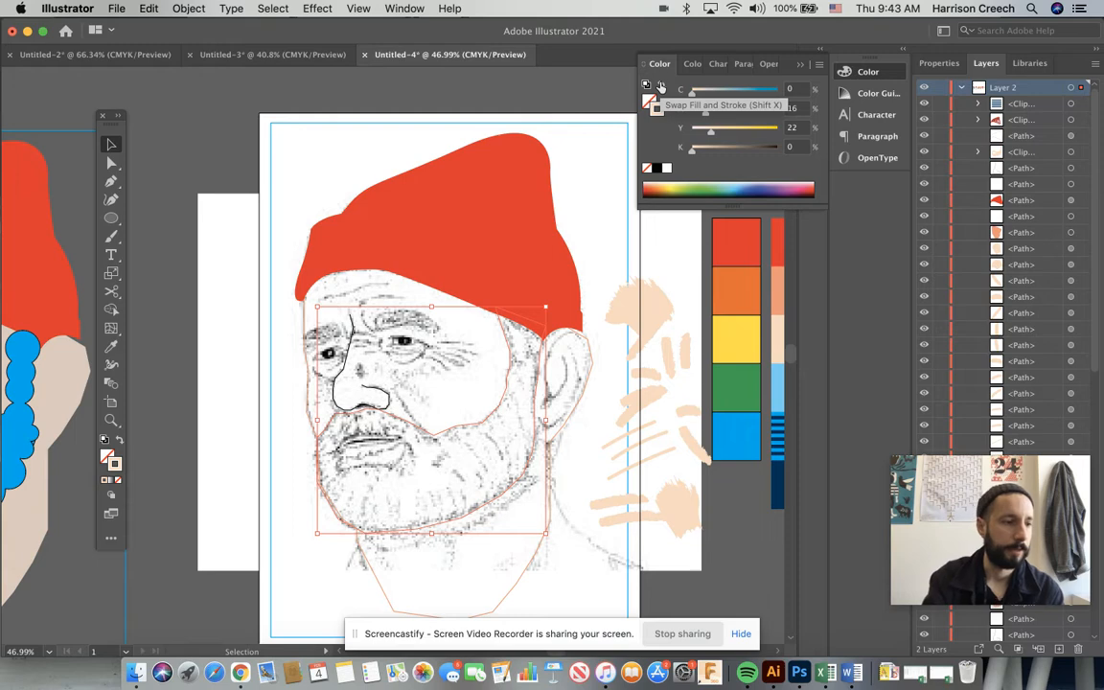
{"action": "left_click", "coordinate": [467, 178]}
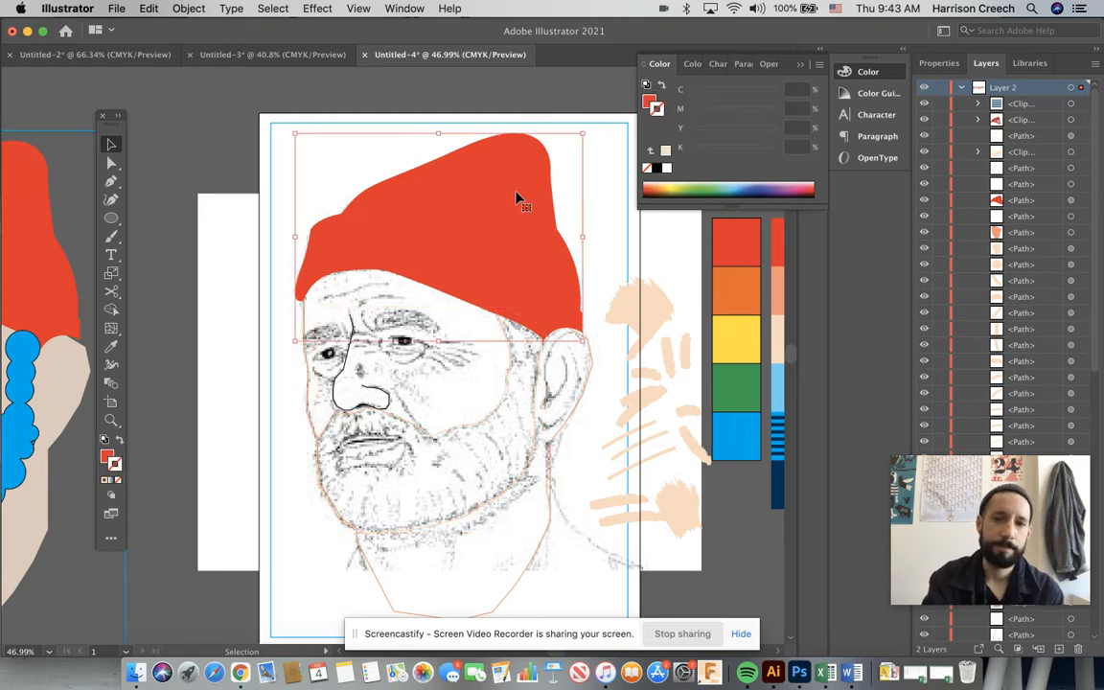
{"action": "left_click", "coordinate": [661, 88]}
{"action": "left_click", "coordinate": [428, 115]}
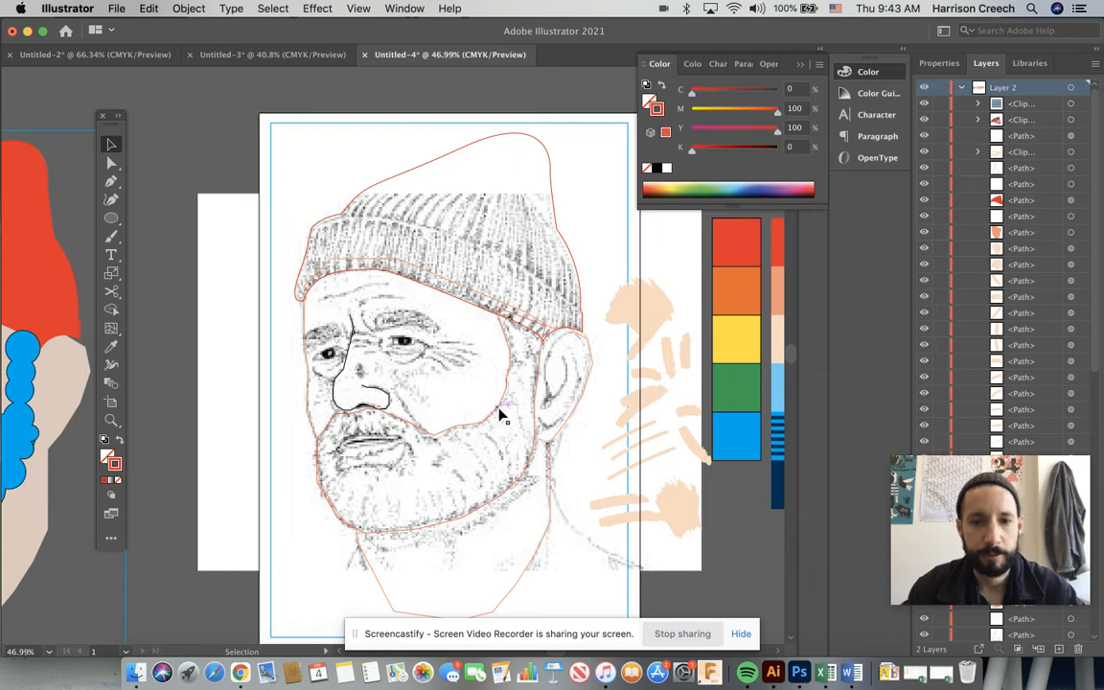
- Pick up the beard outline's light peach stroke with no fill and activate the Paintbrush with nothing selected
{"action": "scroll", "coordinate": [499, 415], "scroll_direction": "up", "scroll_amount": 3}
{"action": "scroll", "coordinate": [500, 415], "scroll_direction": "up", "scroll_amount": 2}
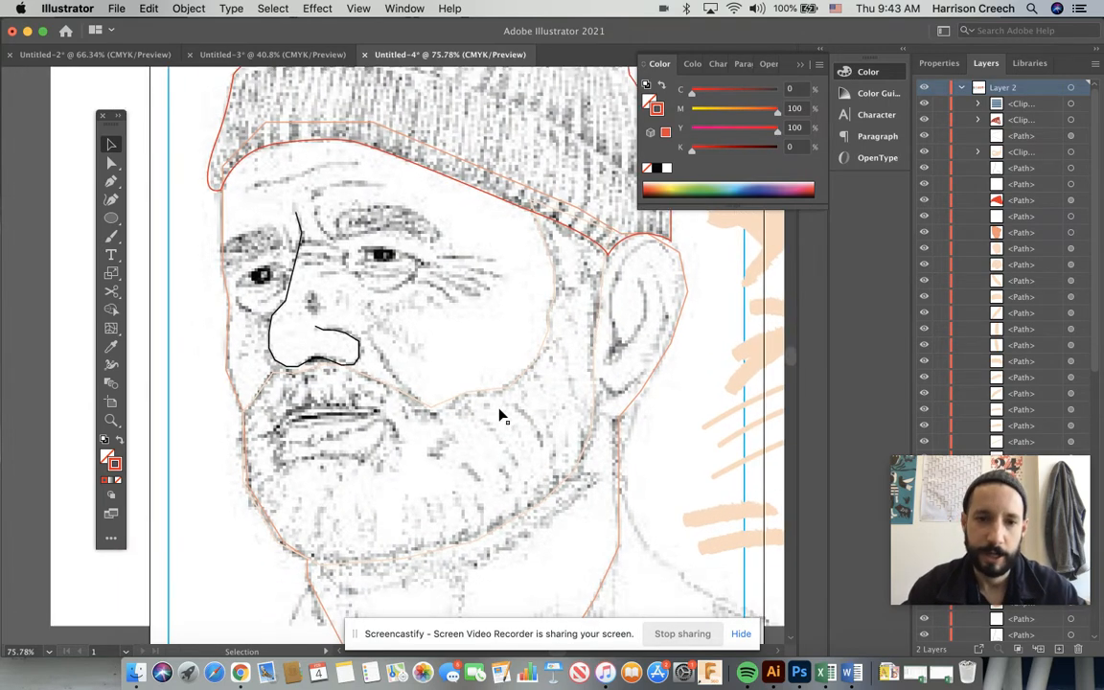
{"action": "scroll", "coordinate": [530, 412], "scroll_direction": "down", "scroll_amount": 2}
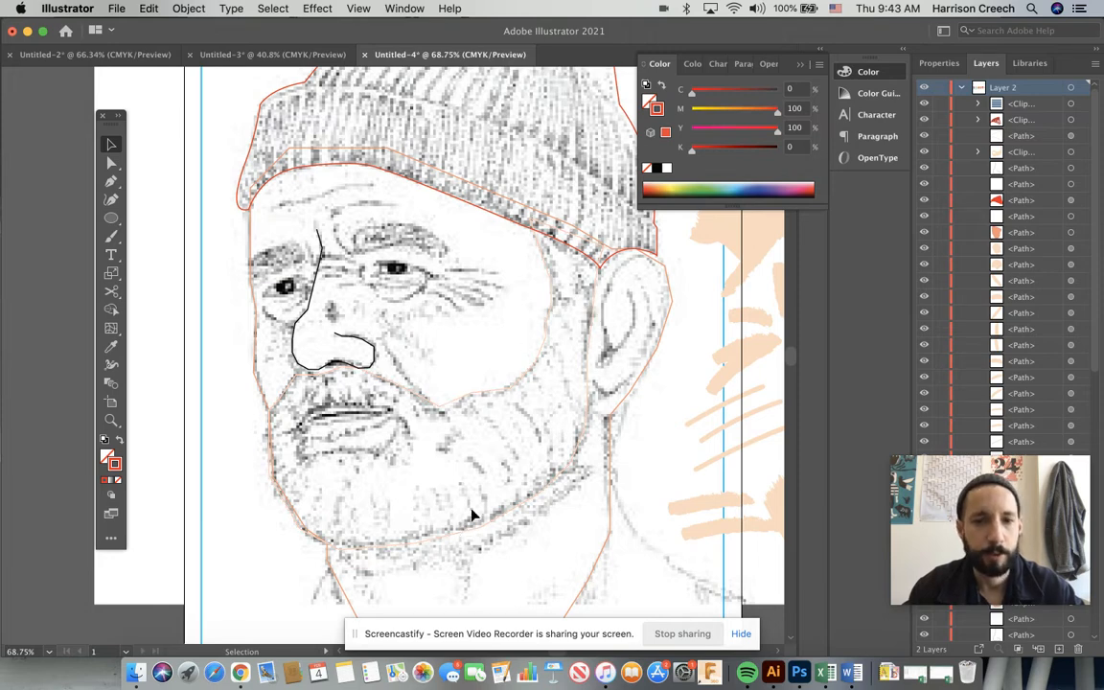
{"action": "left_click", "coordinate": [473, 403]}
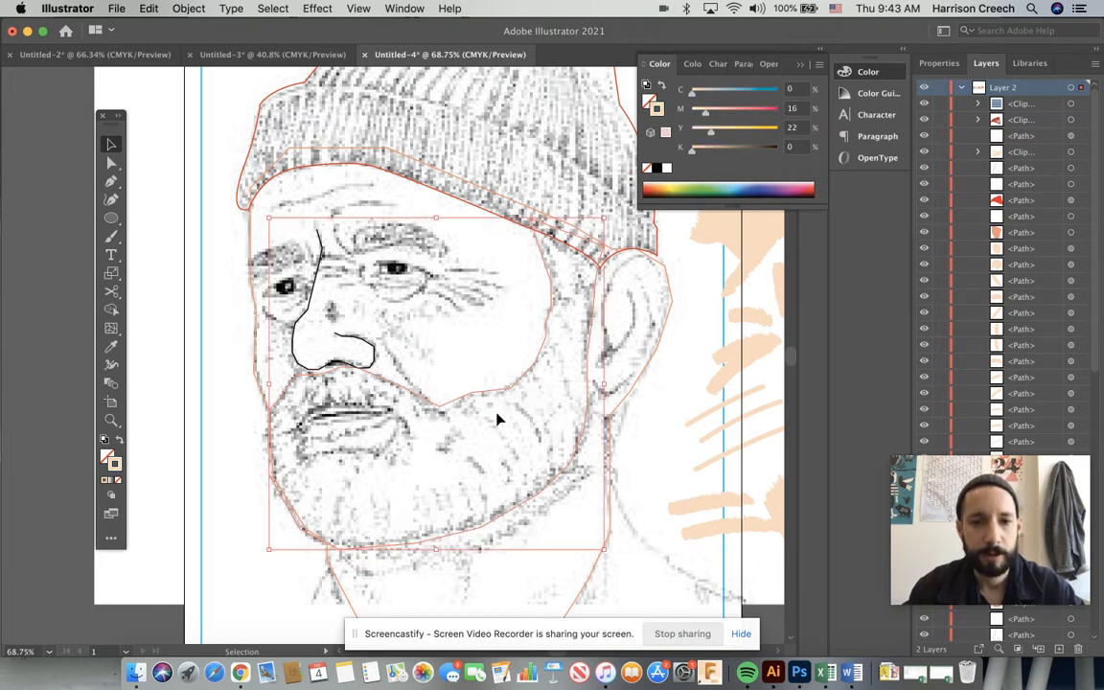
{"action": "left_click", "coordinate": [475, 358]}
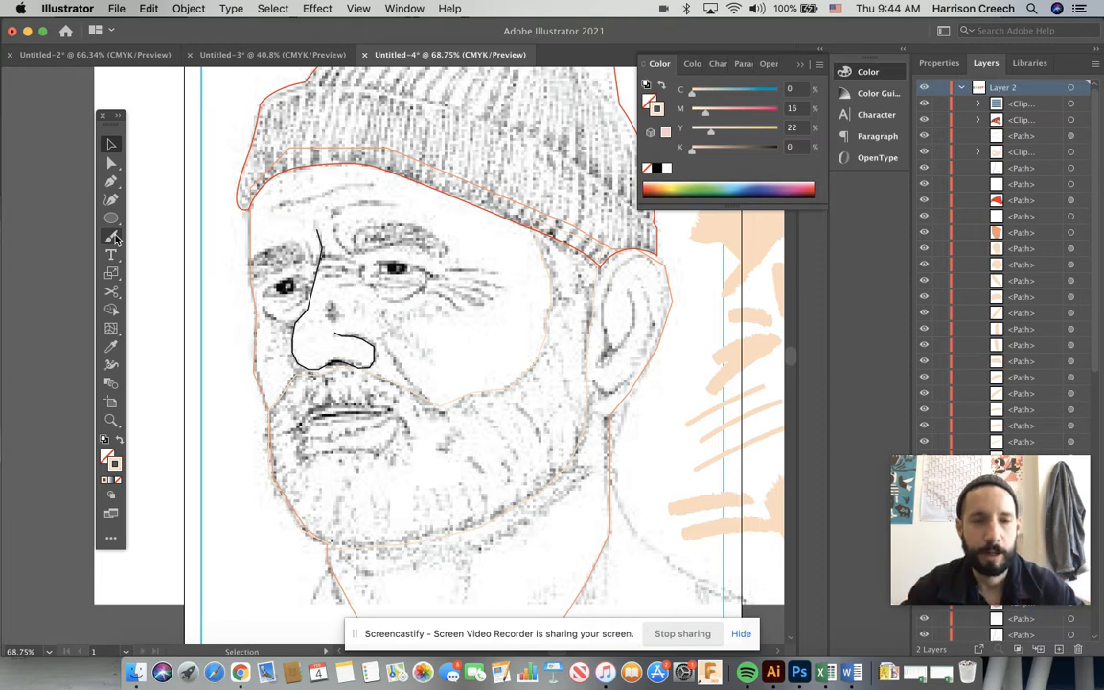
{"action": "left_click", "coordinate": [112, 237]}
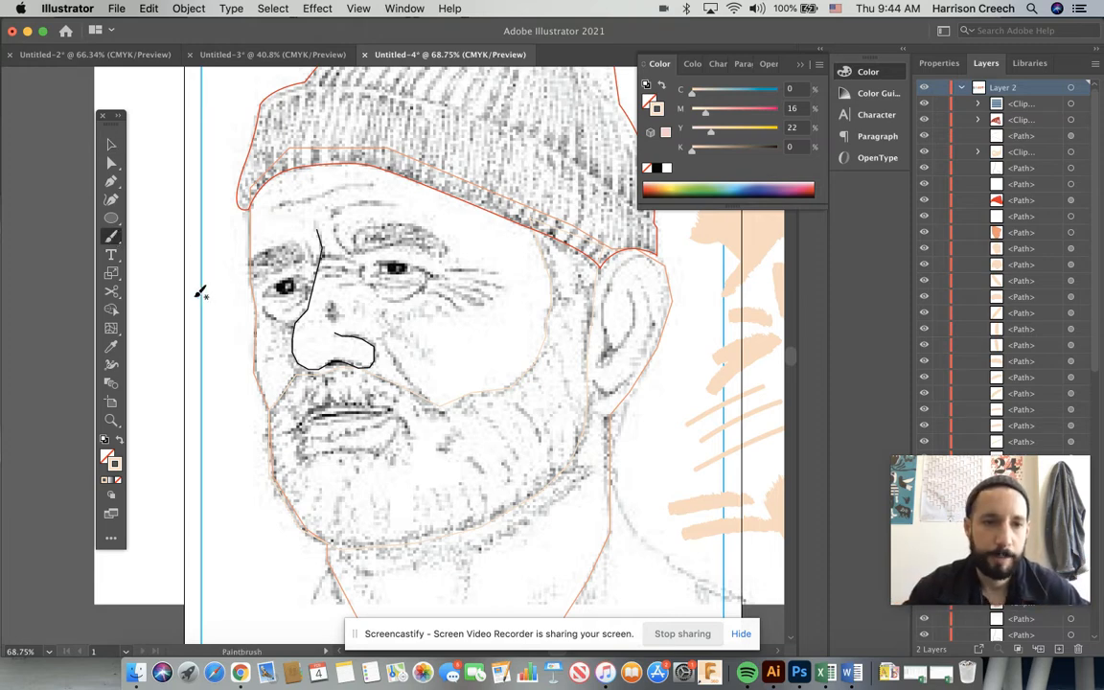
- Paint a few peach test strokes beside the face, then undo them
{"action": "mouse_move", "coordinate": [206, 332]}
{"action": "left_mouse_down"}
{"action": "mouse_move", "coordinate": [196, 369]}
{"action": "mouse_move", "coordinate": [152, 397]}
{"action": "left_mouse_up"}
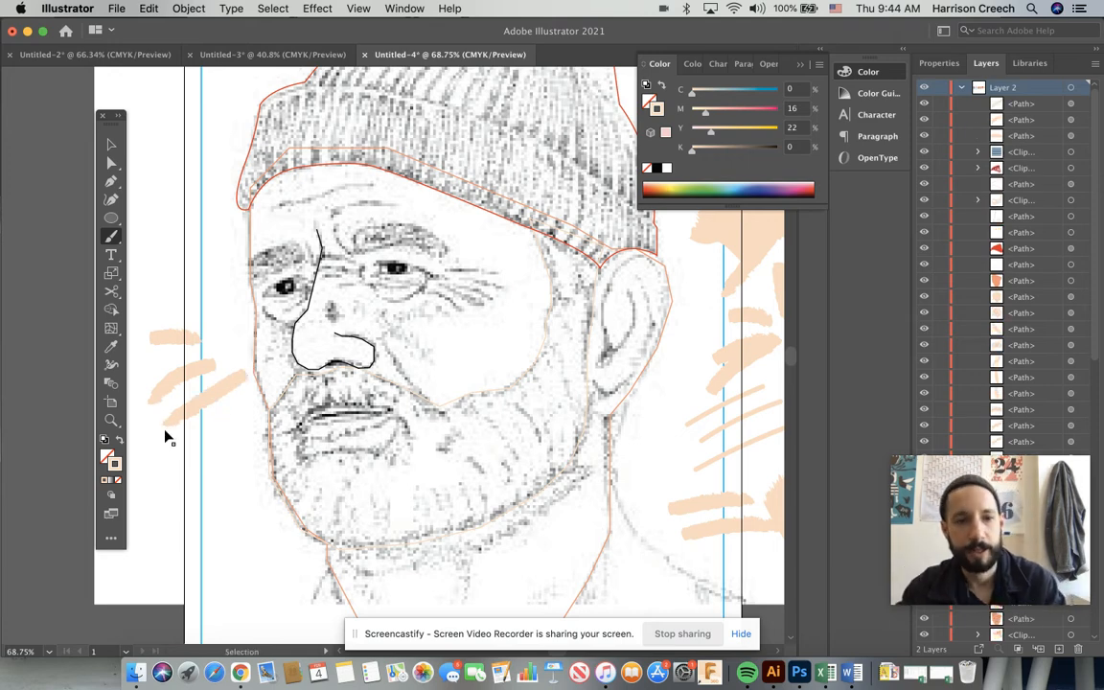
{"action": "key", "text": "super+z"}
{"action": "key", "text": "super+z"}
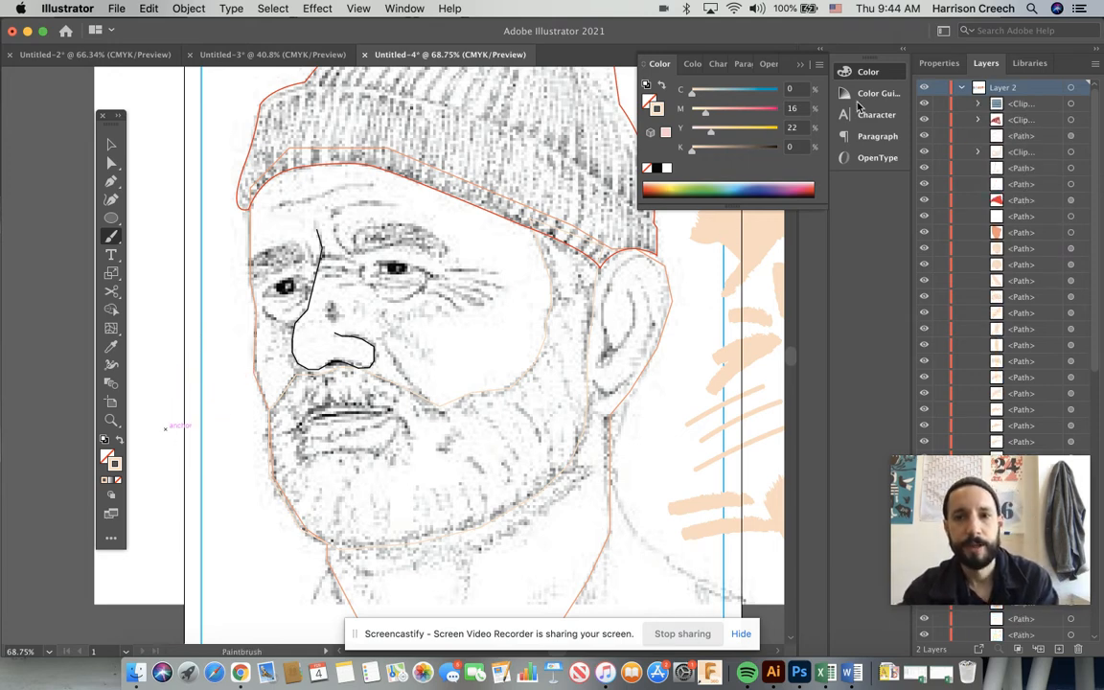
- Open the Artistic_ChalkCharcoalPencil brush library from the Paintbrush properties
{"action": "left_click", "coordinate": [810, 65]}
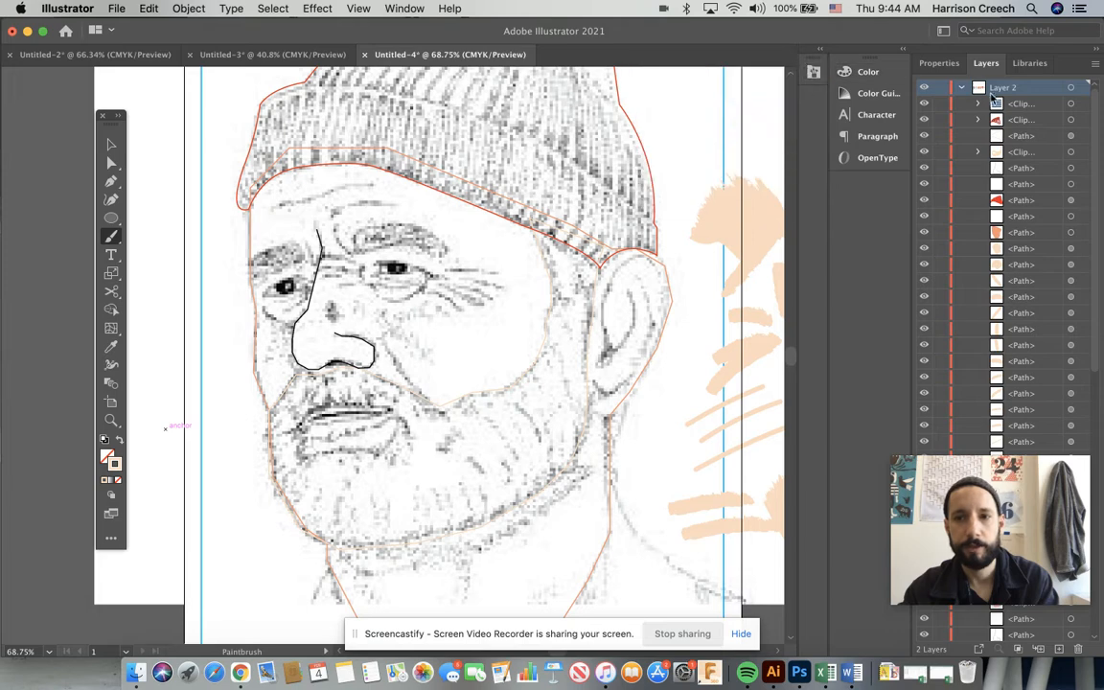
{"action": "left_click", "coordinate": [939, 62]}
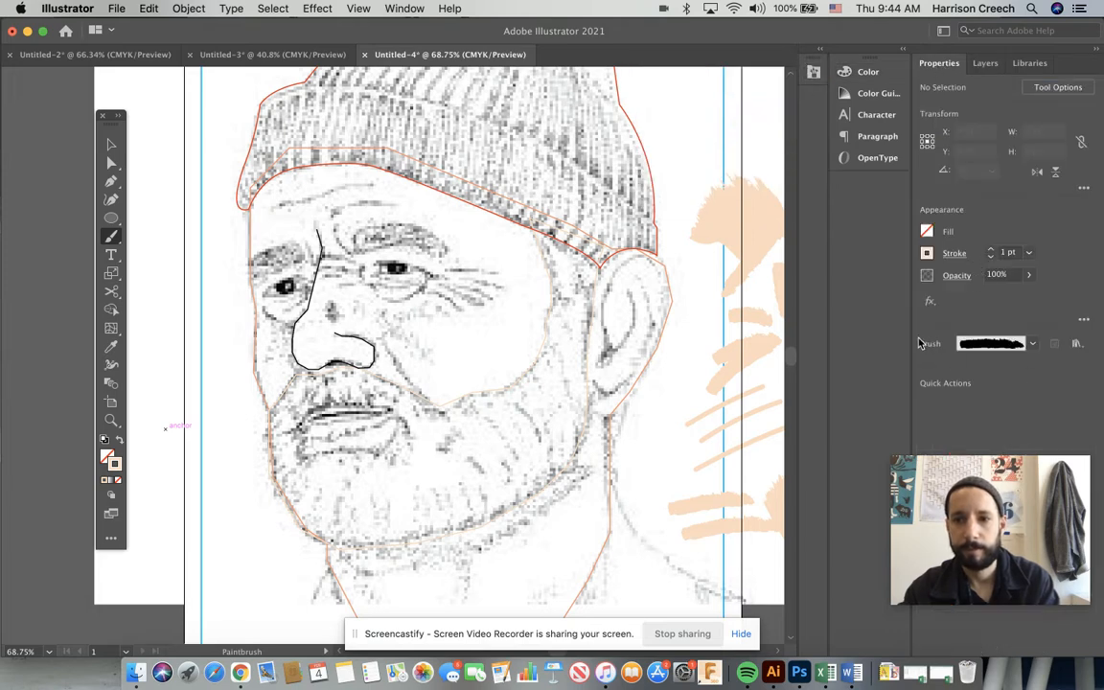
{"action": "left_click", "coordinate": [1076, 345]}
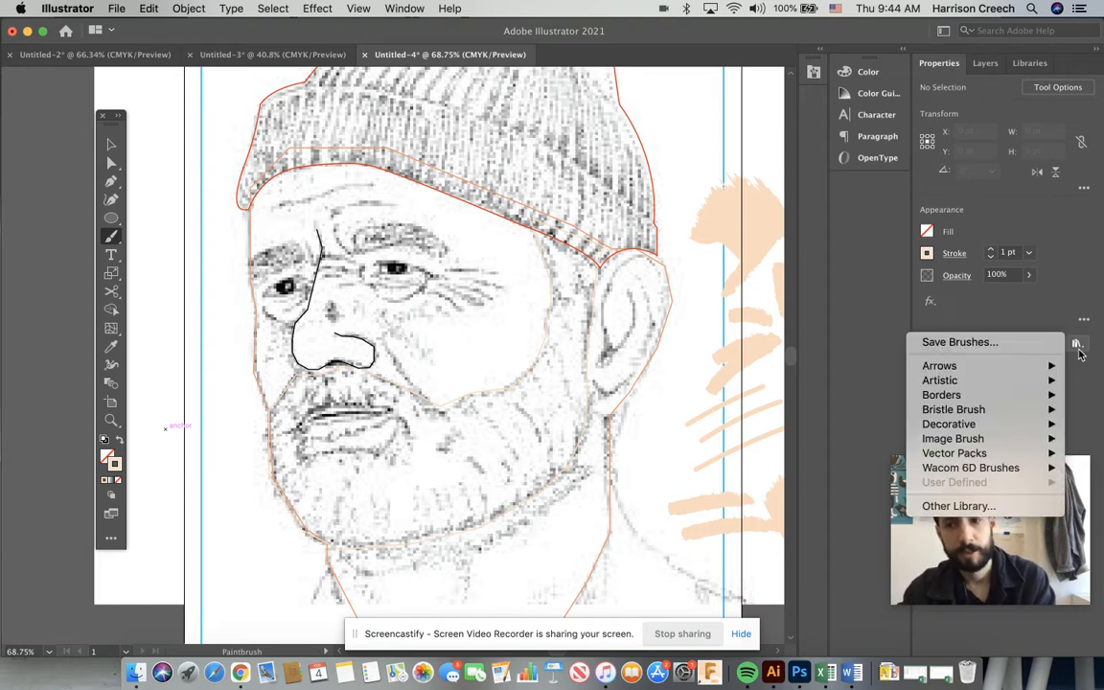
{"action": "left_click", "coordinate": [1078, 353]}
{"action": "left_click", "coordinate": [1032, 345]}
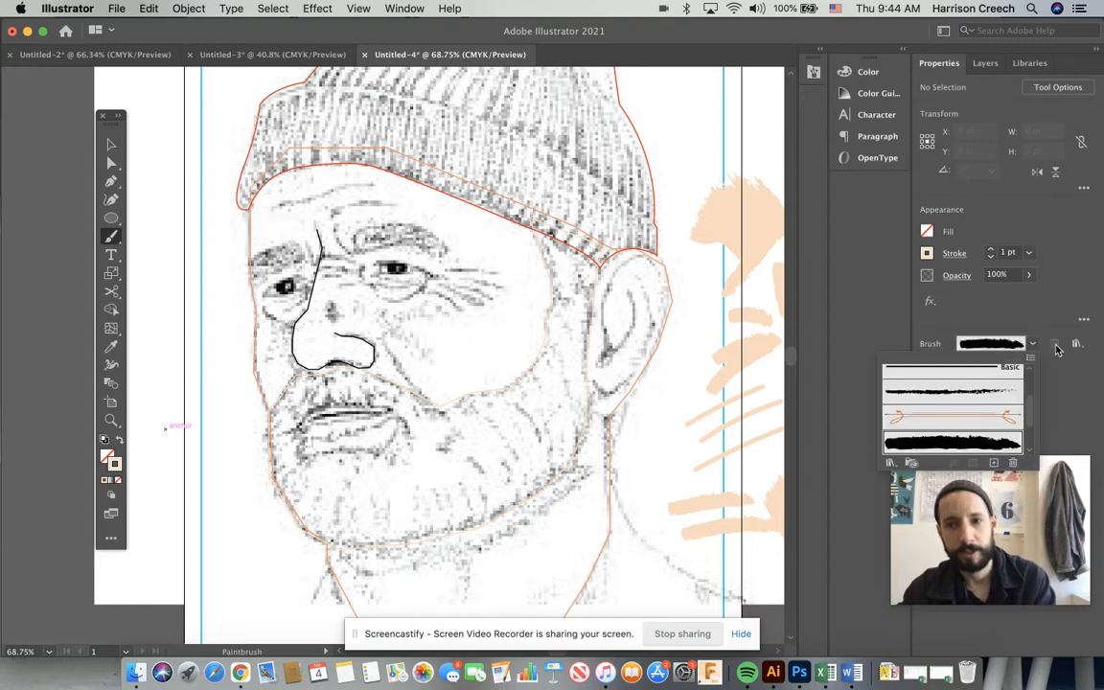
{"action": "left_click", "coordinate": [1078, 346]}
{"action": "left_click", "coordinate": [1077, 345]}
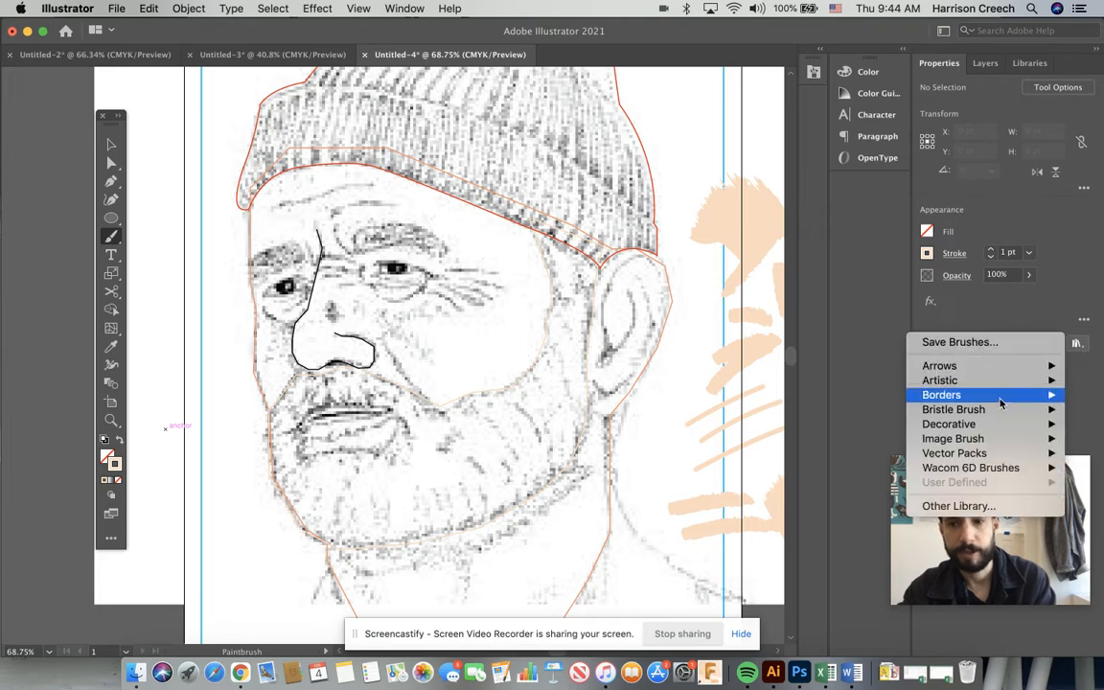
{"action": "mouse_move", "coordinate": [1002, 381]}
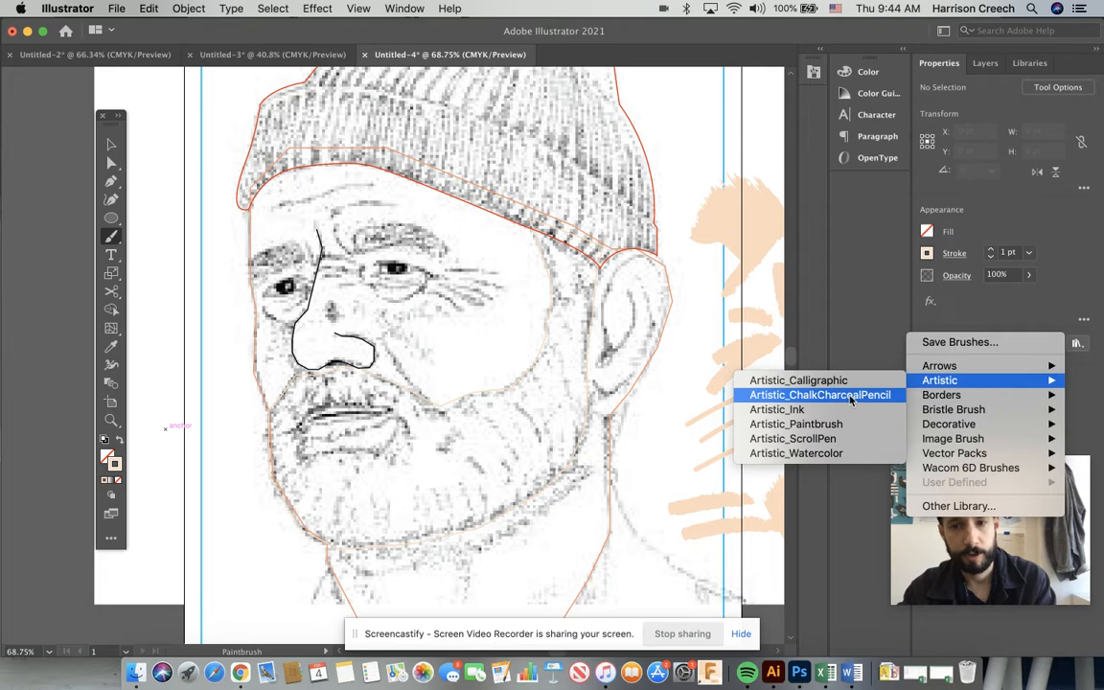
{"action": "left_click", "coordinate": [799, 396]}
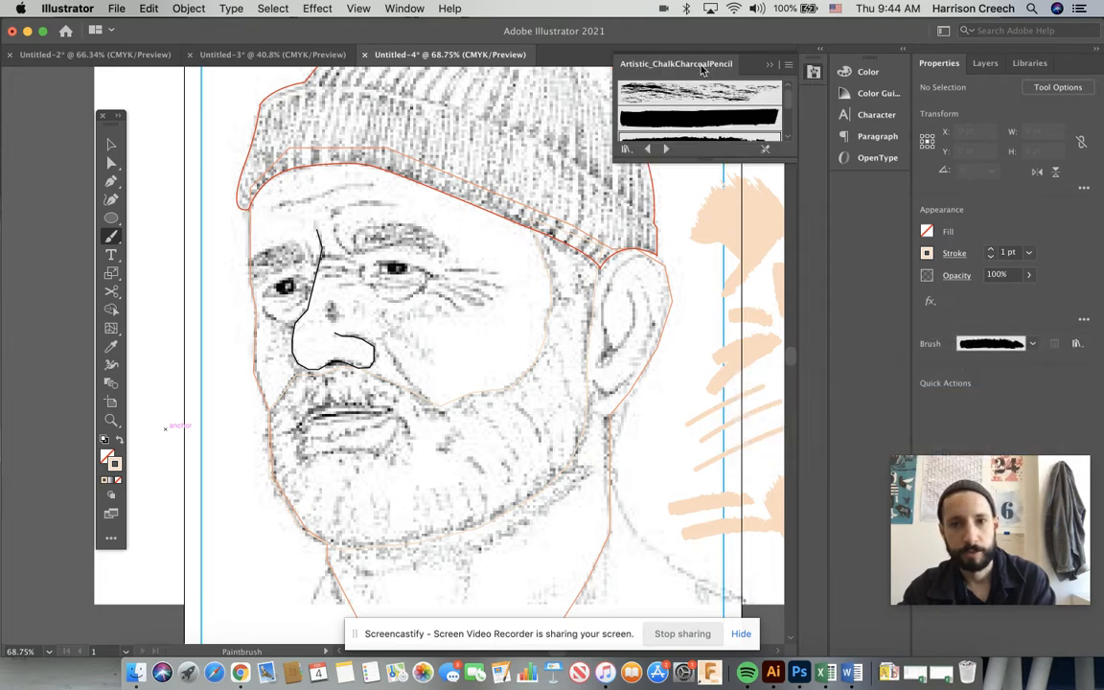
- Enlarge the brush library, choose the medium-thick rough brush fourteenth in the list, and collapse the library
{"action": "left_click_drag", "start_coordinate": [774, 159], "coordinate": [751, 556]}
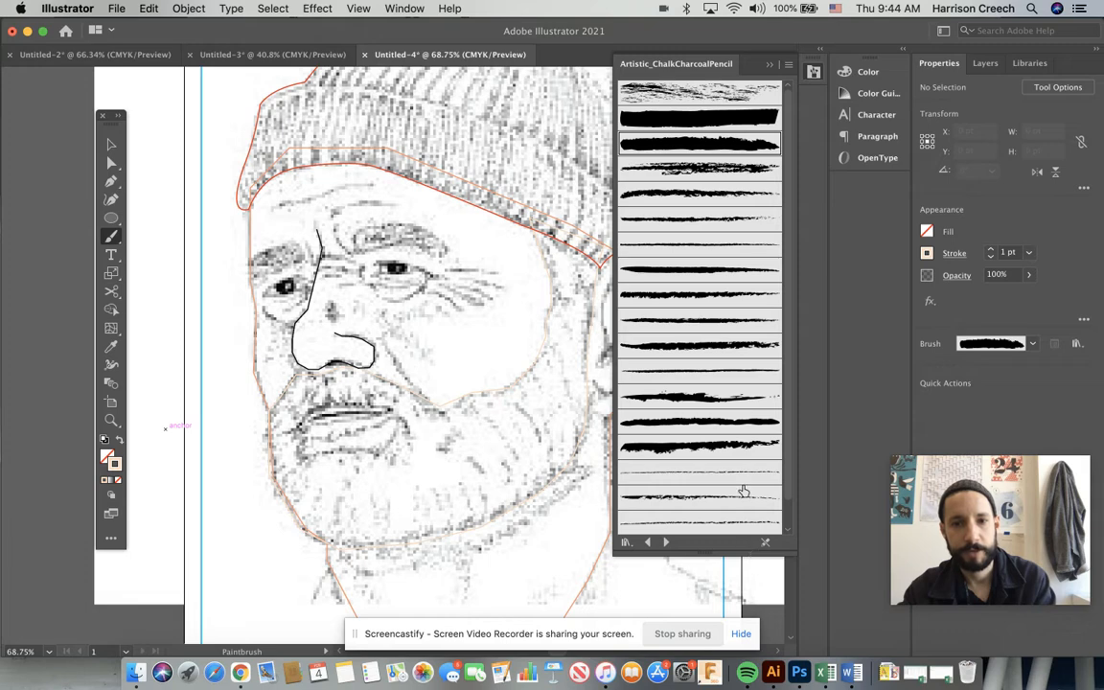
{"action": "left_click", "coordinate": [675, 427]}
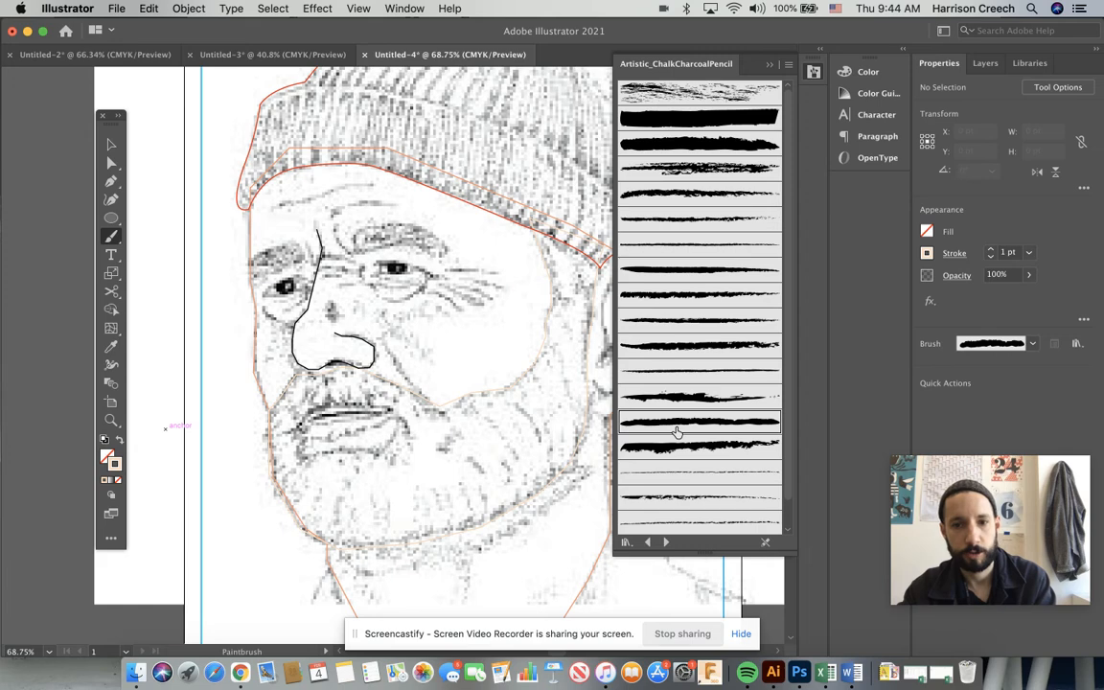
{"action": "left_click", "coordinate": [772, 67]}
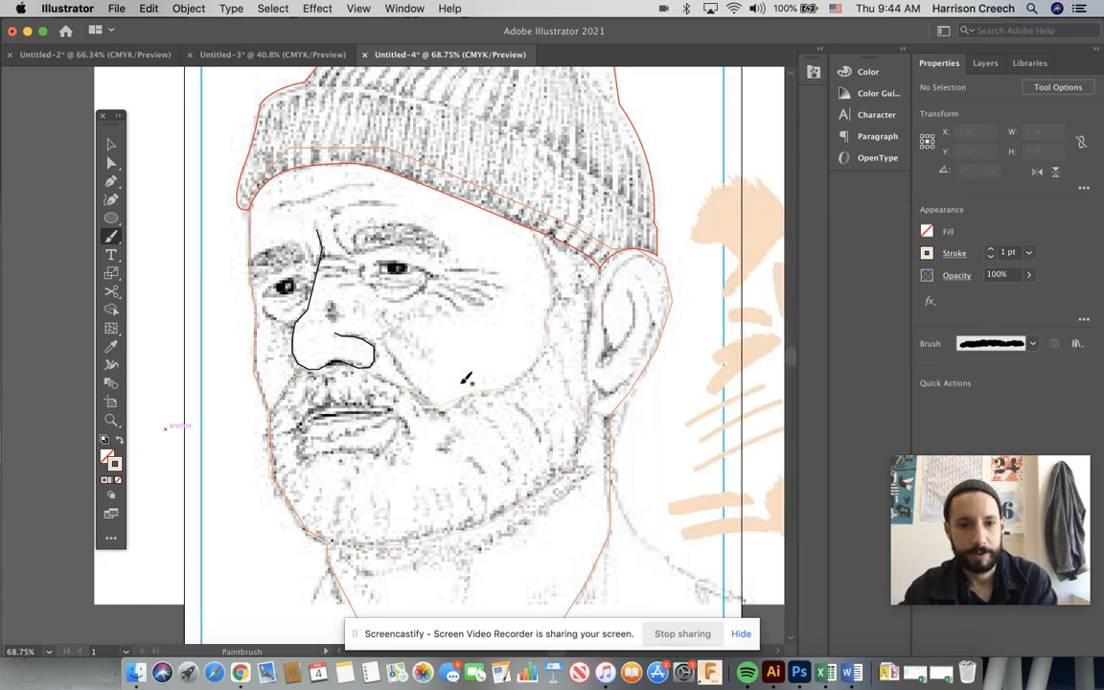
- Paint near-vertical peach charcoal strokes over the beard on the near cheek, running down to the jawline
{"action": "mouse_move", "coordinate": [460, 388]}
{"action": "left_mouse_down"}
{"action": "mouse_move", "coordinate": [499, 498]}
{"action": "mouse_move", "coordinate": [499, 541]}
{"action": "left_mouse_up"}
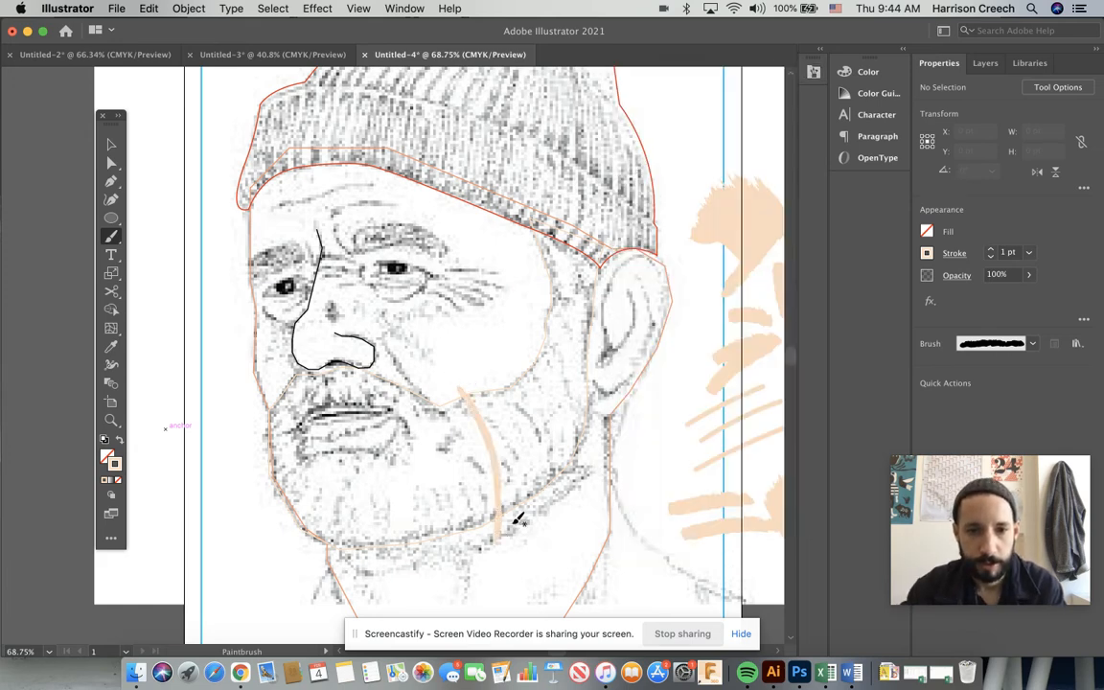
{"action": "mouse_move", "coordinate": [487, 380]}
{"action": "left_mouse_down"}
{"action": "mouse_move", "coordinate": [514, 522]}
{"action": "mouse_move", "coordinate": [491, 447]}
{"action": "mouse_move", "coordinate": [469, 463]}
{"action": "mouse_move", "coordinate": [466, 501]}
{"action": "left_mouse_up"}
{"action": "left_click_drag", "start_coordinate": [481, 441], "coordinate": [487, 508]}
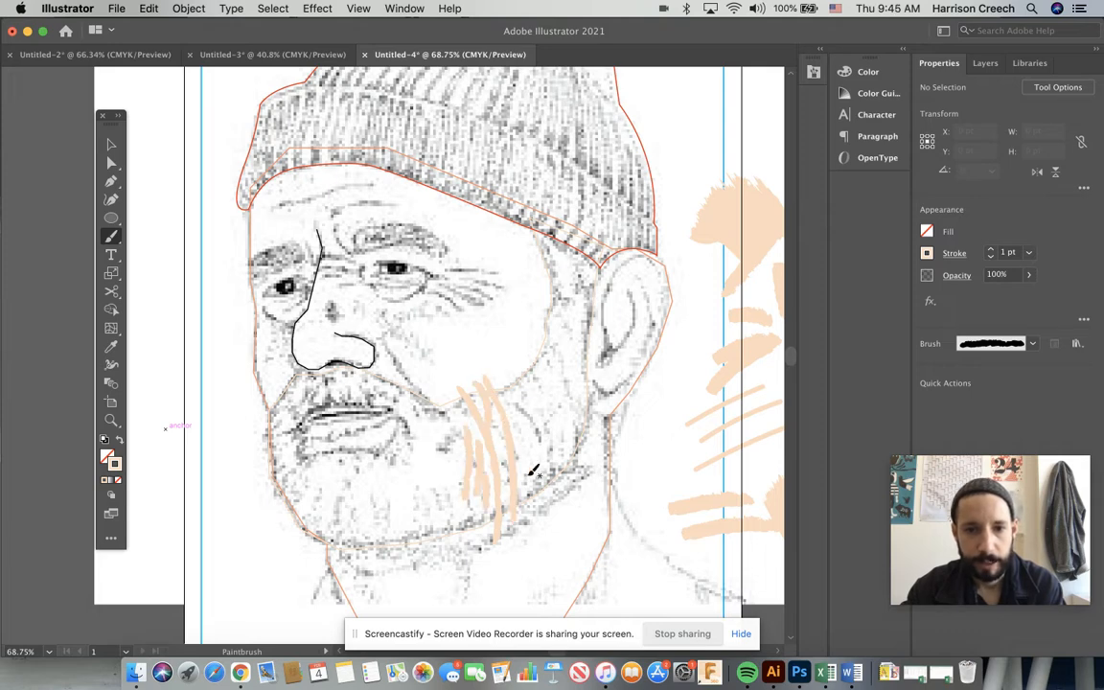
{"action": "left_click_drag", "start_coordinate": [527, 475], "coordinate": [527, 427]}
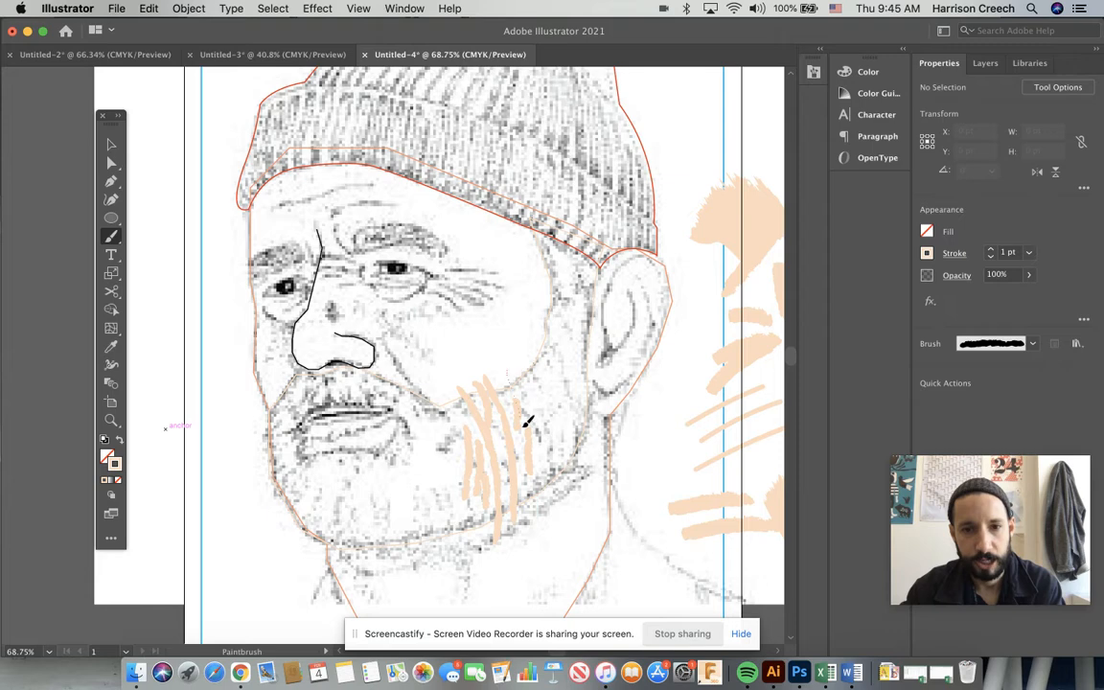
{"action": "mouse_move", "coordinate": [523, 359]}
{"action": "left_mouse_down"}
{"action": "mouse_move", "coordinate": [526, 406]}
{"action": "mouse_move", "coordinate": [531, 360]}
{"action": "mouse_move", "coordinate": [549, 436]}
{"action": "mouse_move", "coordinate": [547, 481]}
{"action": "left_mouse_up"}
{"action": "mouse_move", "coordinate": [548, 418]}
{"action": "left_mouse_down"}
{"action": "mouse_move", "coordinate": [559, 481]}
{"action": "mouse_move", "coordinate": [567, 454]}
{"action": "left_mouse_up"}
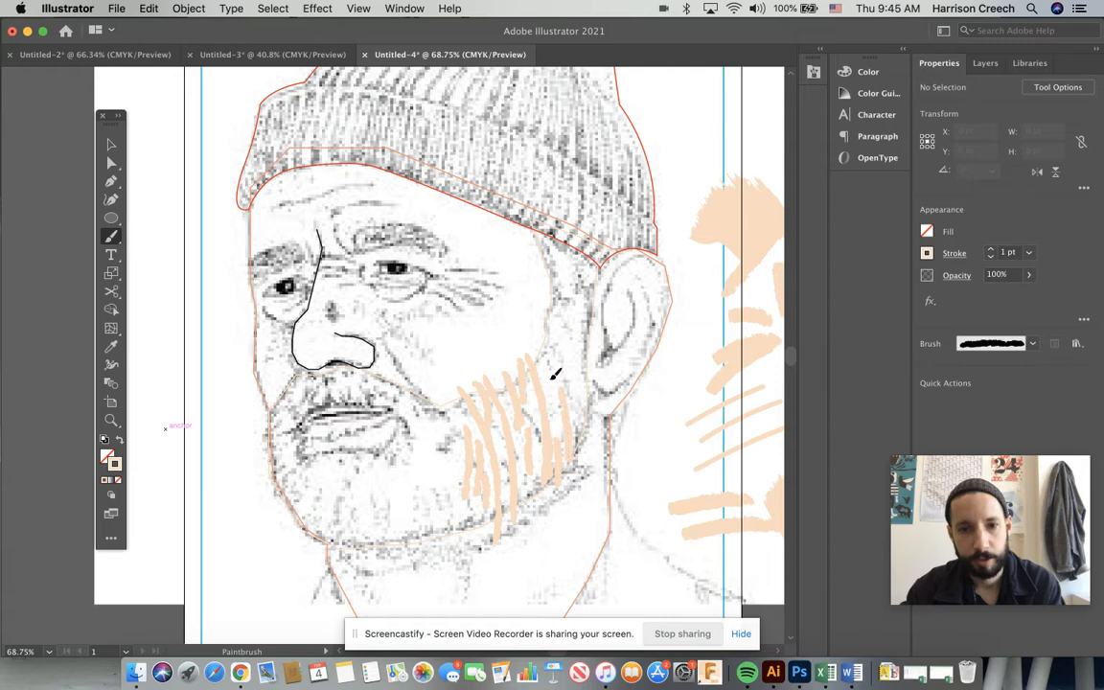
- Continue the peach strokes beside the ear and up the sideburn to the hat brim
{"action": "mouse_move", "coordinate": [578, 349]}
{"action": "left_mouse_down"}
{"action": "mouse_move", "coordinate": [579, 433]}
{"action": "mouse_move", "coordinate": [576, 332]}
{"action": "mouse_move", "coordinate": [549, 361]}
{"action": "left_mouse_up"}
{"action": "mouse_move", "coordinate": [544, 282]}
{"action": "left_mouse_down"}
{"action": "mouse_move", "coordinate": [575, 342]}
{"action": "mouse_move", "coordinate": [575, 234]}
{"action": "mouse_move", "coordinate": [591, 286]}
{"action": "mouse_move", "coordinate": [559, 216]}
{"action": "left_mouse_up"}
{"action": "left_click_drag", "start_coordinate": [559, 268], "coordinate": [561, 271]}
{"action": "left_click_drag", "start_coordinate": [553, 271], "coordinate": [535, 237]}
- Fill the beard area between the mouth corner and the near jaw with vertical peach strokes
{"action": "mouse_move", "coordinate": [438, 397]}
{"action": "left_mouse_down"}
{"action": "mouse_move", "coordinate": [440, 458]}
{"action": "mouse_move", "coordinate": [423, 380]}
{"action": "mouse_move", "coordinate": [406, 379]}
{"action": "mouse_move", "coordinate": [404, 502]}
{"action": "left_mouse_up"}
{"action": "mouse_move", "coordinate": [394, 461]}
{"action": "left_mouse_down"}
{"action": "mouse_move", "coordinate": [391, 517]}
{"action": "mouse_move", "coordinate": [375, 469]}
{"action": "mouse_move", "coordinate": [380, 567]}
{"action": "mouse_move", "coordinate": [395, 524]}
{"action": "left_mouse_up"}
{"action": "mouse_move", "coordinate": [417, 569]}
{"action": "left_mouse_down"}
{"action": "mouse_move", "coordinate": [420, 431]}
{"action": "mouse_move", "coordinate": [399, 541]}
{"action": "mouse_move", "coordinate": [439, 495]}
{"action": "mouse_move", "coordinate": [445, 460]}
{"action": "mouse_move", "coordinate": [447, 529]}
{"action": "mouse_move", "coordinate": [478, 483]}
{"action": "left_mouse_up"}
{"action": "left_click_drag", "start_coordinate": [465, 417], "coordinate": [456, 379]}
- Paint peach strokes over the far side of the beard, the chin and the moustache, leaving the lips clear
{"action": "mouse_move", "coordinate": [289, 384]}
{"action": "left_mouse_down"}
{"action": "mouse_move", "coordinate": [292, 485]}
{"action": "mouse_move", "coordinate": [278, 452]}
{"action": "mouse_move", "coordinate": [273, 497]}
{"action": "mouse_move", "coordinate": [311, 536]}
{"action": "left_mouse_up"}
{"action": "mouse_move", "coordinate": [288, 487]}
{"action": "left_mouse_down"}
{"action": "mouse_move", "coordinate": [311, 547]}
{"action": "mouse_move", "coordinate": [325, 486]}
{"action": "mouse_move", "coordinate": [327, 567]}
{"action": "mouse_move", "coordinate": [336, 483]}
{"action": "left_mouse_up"}
{"action": "left_click_drag", "start_coordinate": [345, 483], "coordinate": [347, 550]}
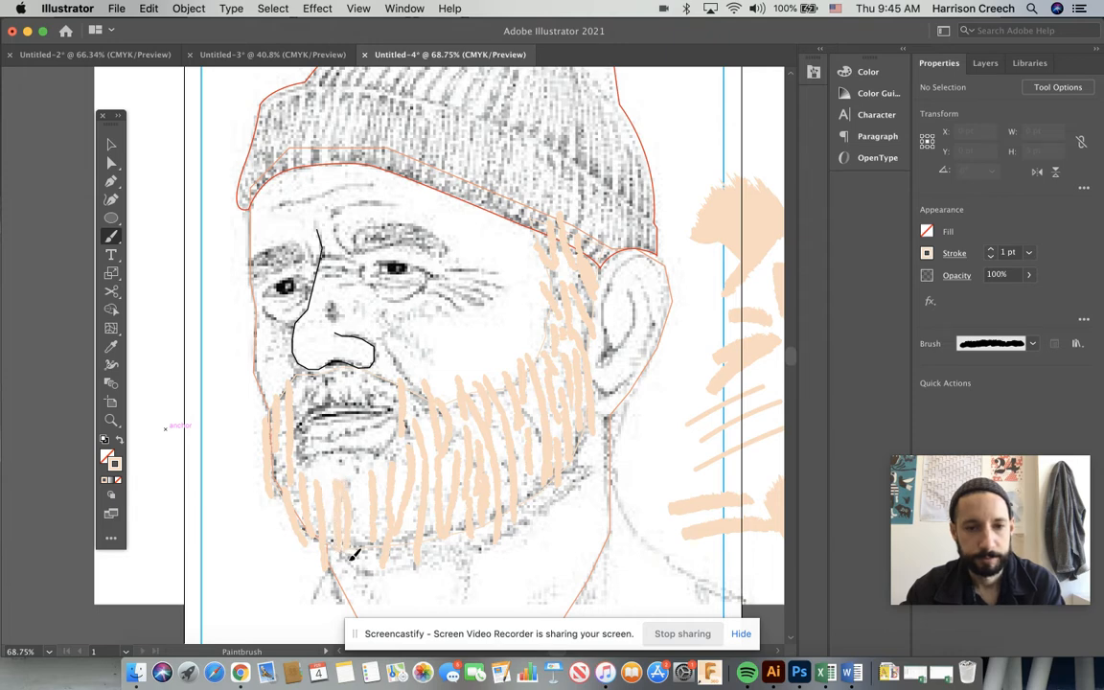
{"action": "mouse_move", "coordinate": [344, 456]}
{"action": "left_mouse_down"}
{"action": "mouse_move", "coordinate": [353, 490]}
{"action": "mouse_move", "coordinate": [365, 497]}
{"action": "mouse_move", "coordinate": [364, 453]}
{"action": "mouse_move", "coordinate": [378, 477]}
{"action": "left_mouse_up"}
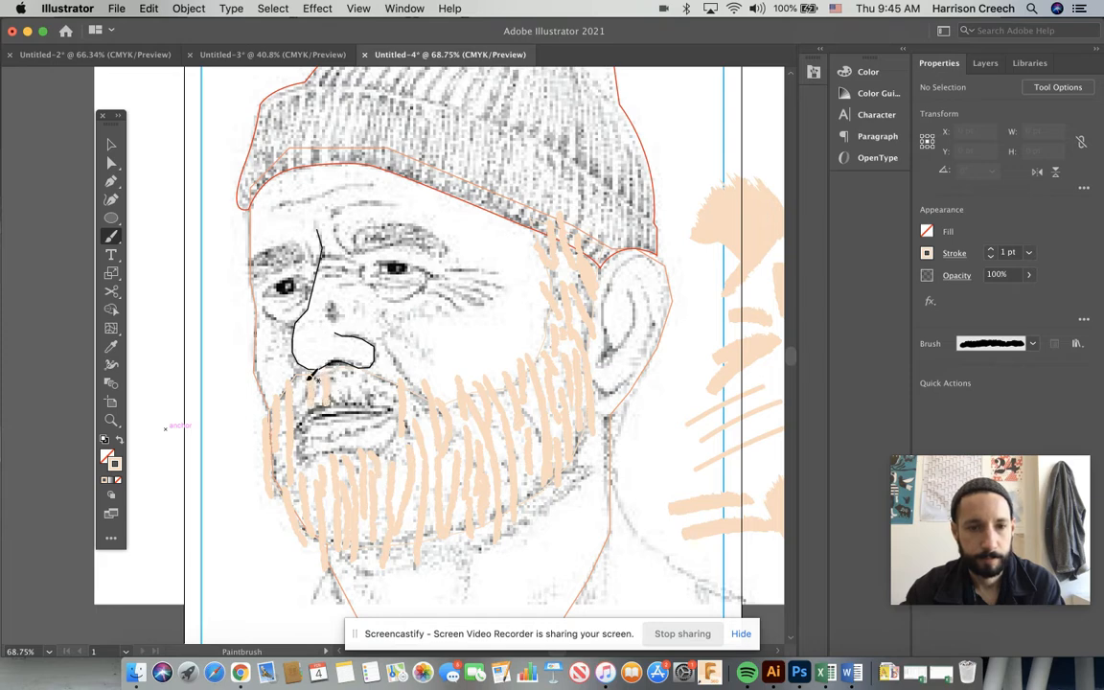
{"action": "mouse_move", "coordinate": [348, 359]}
{"action": "left_mouse_down"}
{"action": "mouse_move", "coordinate": [359, 401]}
{"action": "mouse_move", "coordinate": [373, 405]}
{"action": "mouse_move", "coordinate": [375, 344]}
{"action": "mouse_move", "coordinate": [384, 409]}
{"action": "mouse_move", "coordinate": [387, 373]}
{"action": "mouse_move", "coordinate": [399, 368]}
{"action": "mouse_move", "coordinate": [399, 412]}
{"action": "left_mouse_up"}
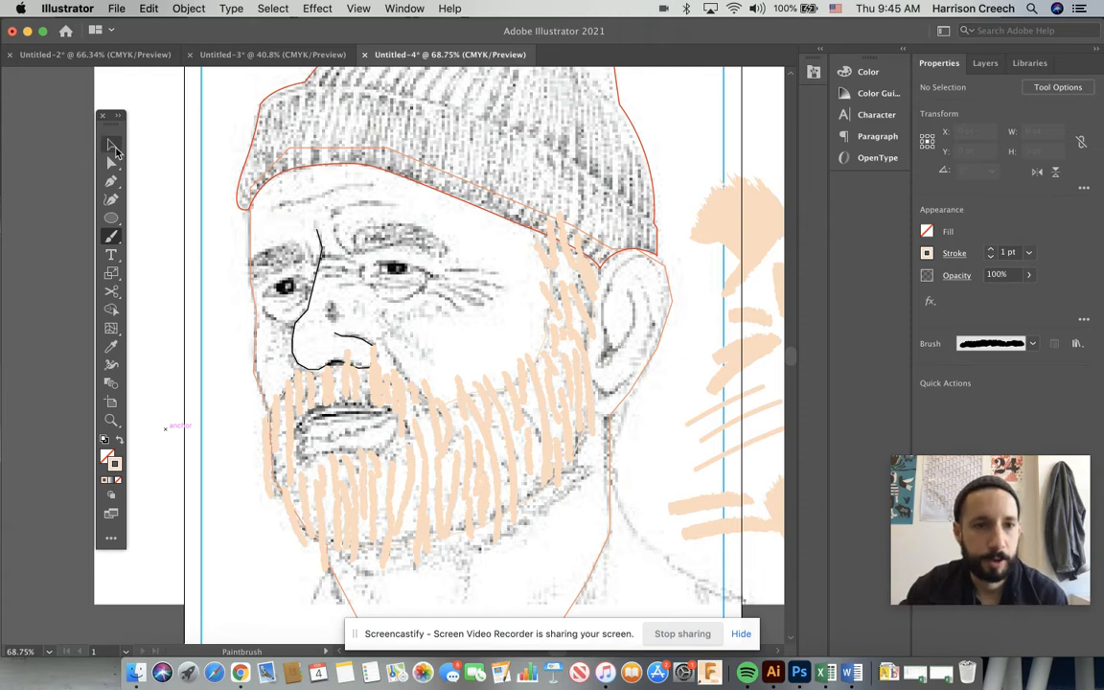
- Select all the painted beard strokes, leaving the margin frame and the hat, face and beard outlines out of the selection
{"action": "left_click", "coordinate": [112, 145]}
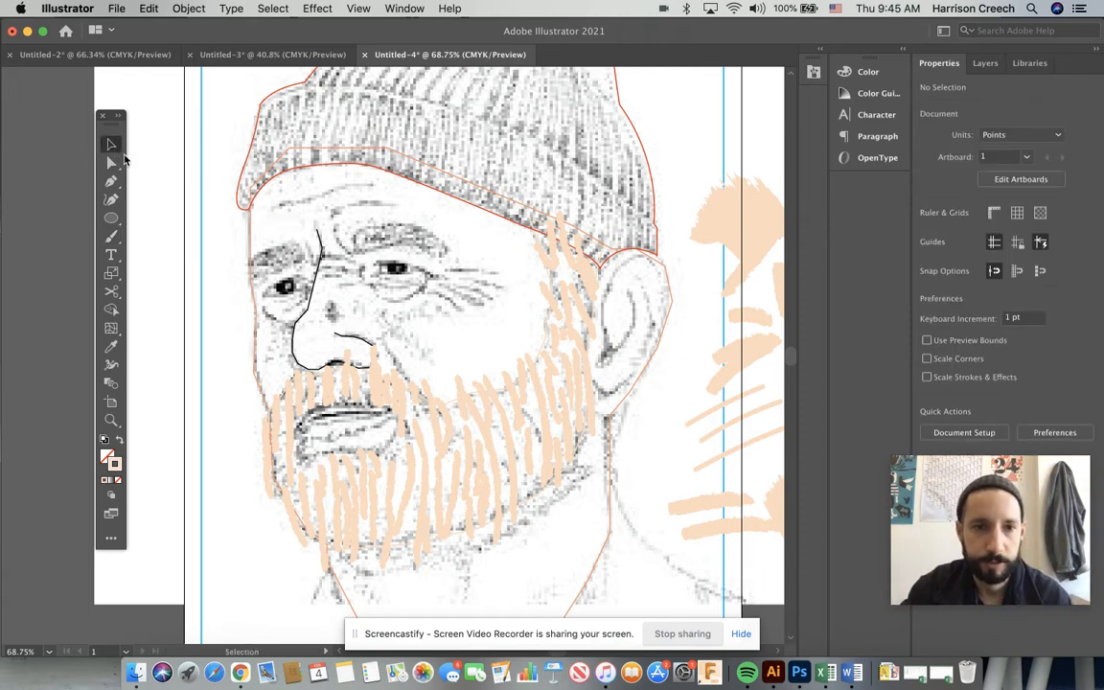
{"action": "left_click_drag", "start_coordinate": [226, 233], "coordinate": [599, 573]}
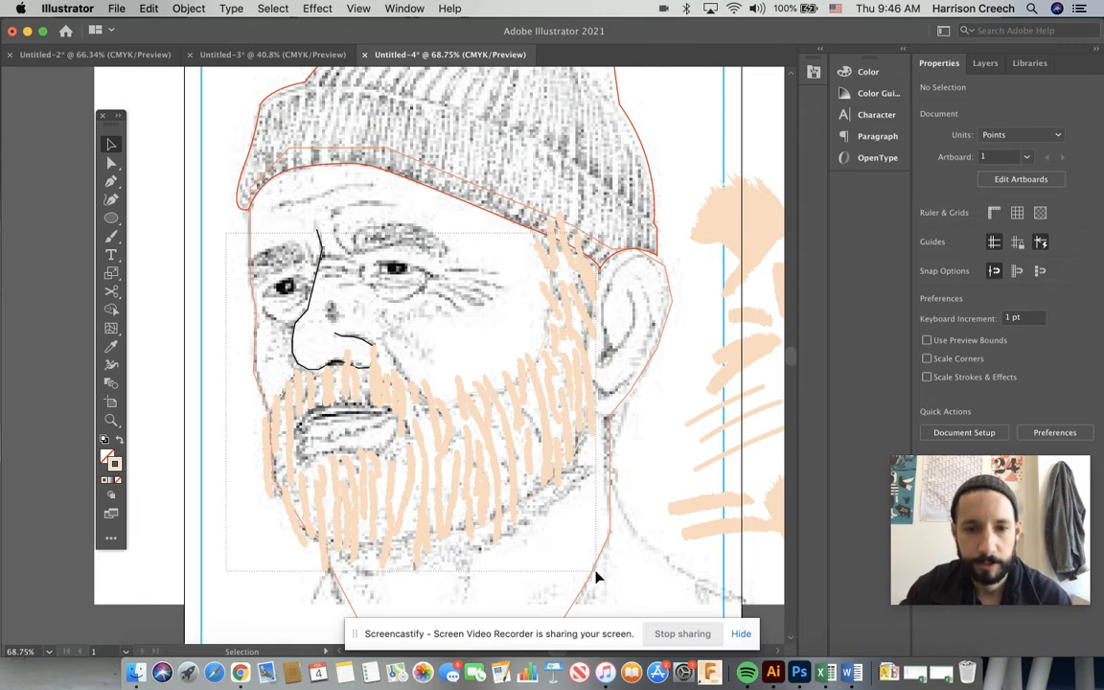
{"action": "left_click", "coordinate": [594, 575]}
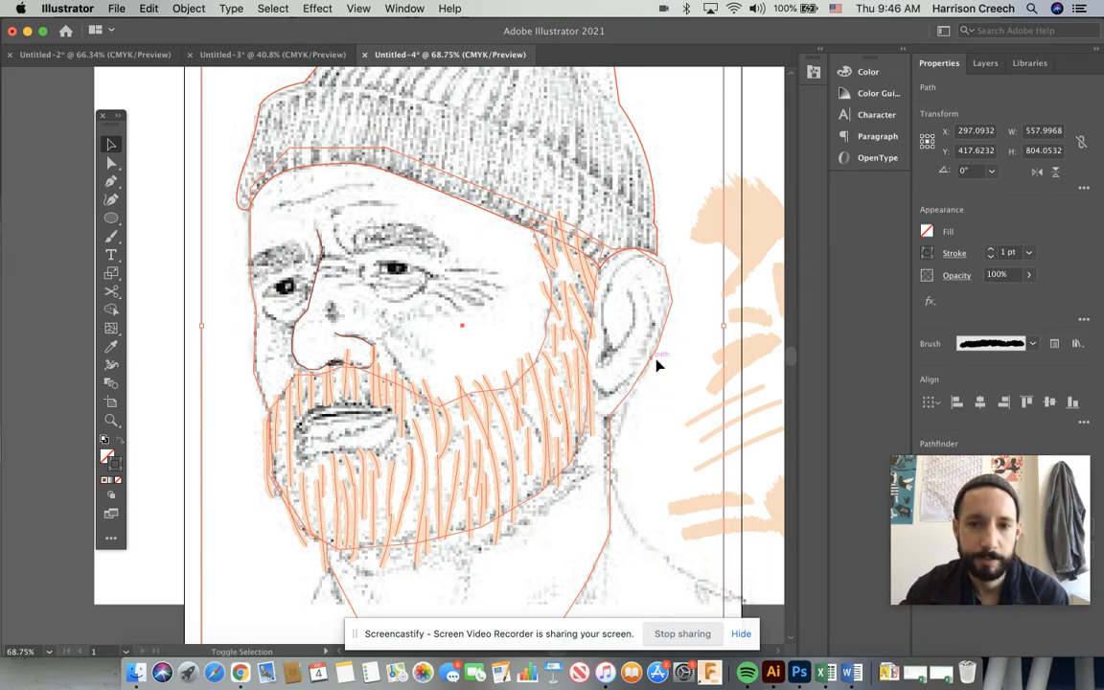
{"action": "left_click", "coordinate": [723, 337], "text": "shift"}
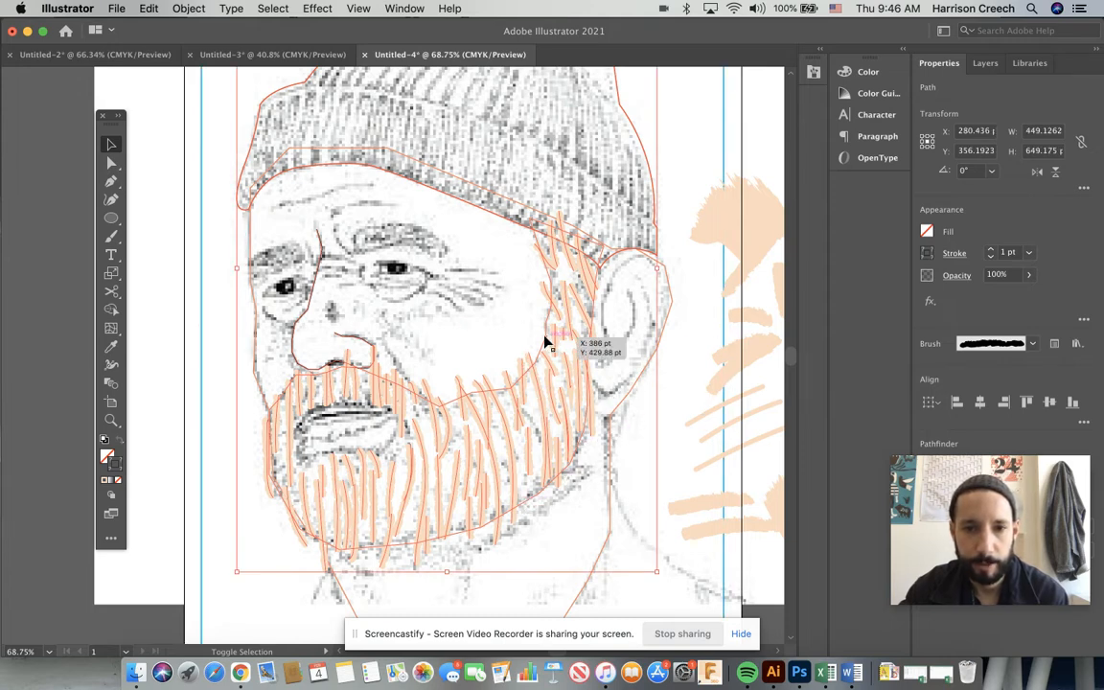
{"action": "left_click", "coordinate": [650, 251], "text": "shift"}
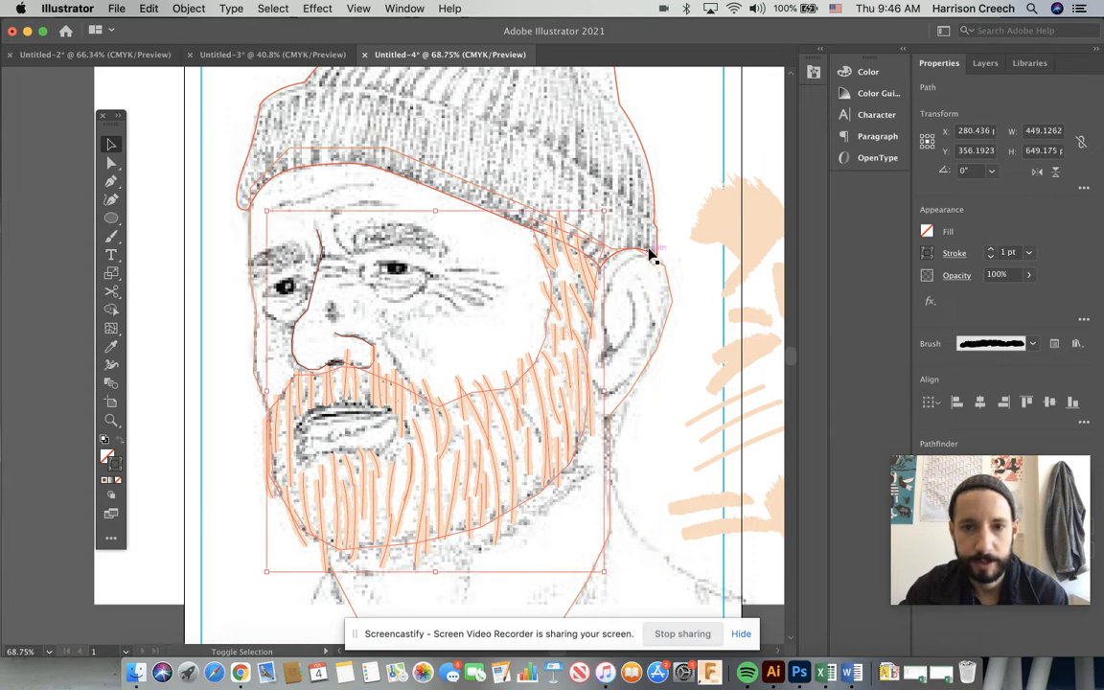
{"action": "left_click", "coordinate": [449, 400], "text": "shift"}
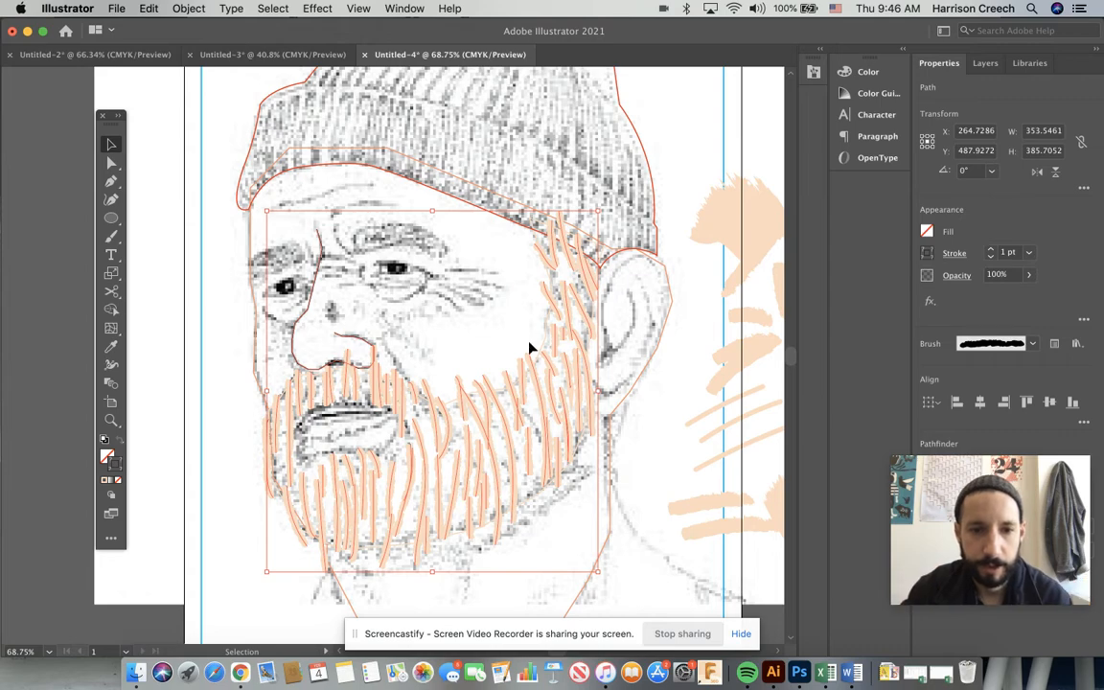
- Group the selected beard strokes
{"action": "scroll", "coordinate": [529, 348], "scroll_direction": "up", "scroll_amount": 5}
{"action": "scroll", "coordinate": [529, 348], "scroll_direction": "down", "scroll_amount": 4}
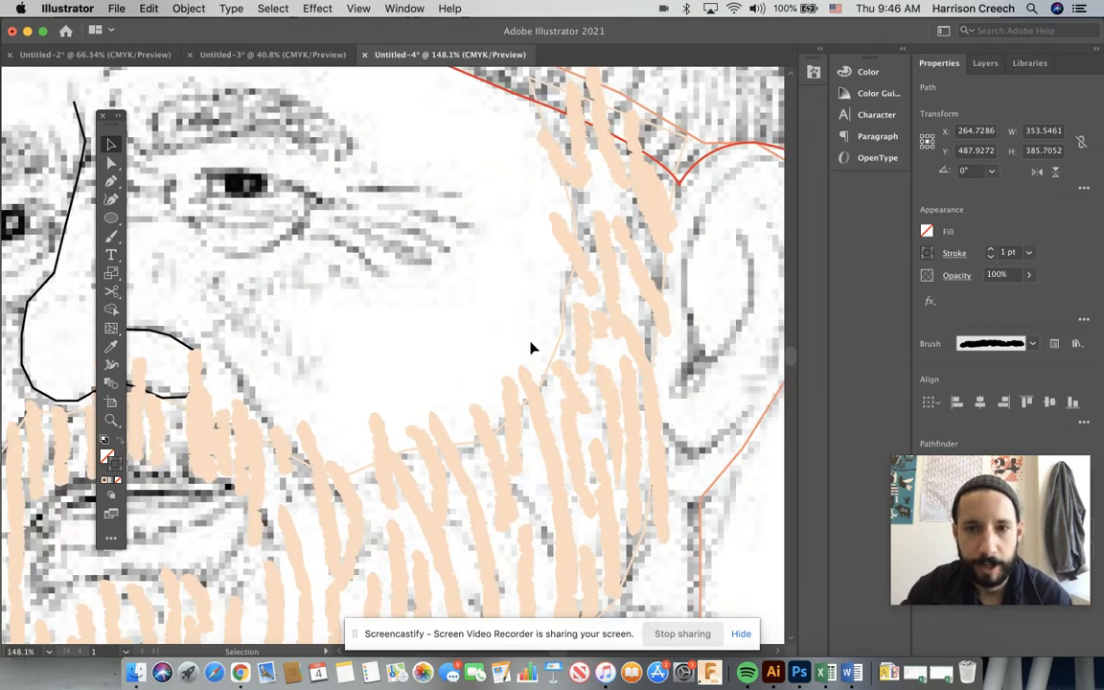
{"action": "scroll", "coordinate": [530, 348], "scroll_direction": "left", "scroll_amount": 2}
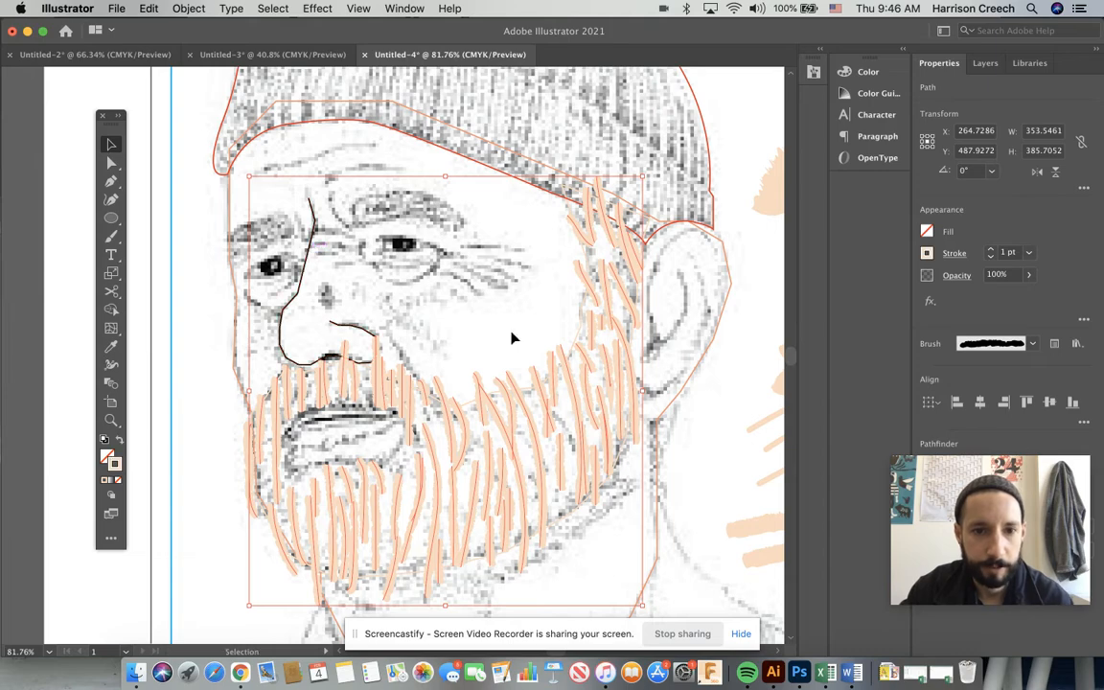
{"action": "scroll", "coordinate": [513, 338], "scroll_direction": "up", "scroll_amount": 3}
{"action": "scroll", "coordinate": [512, 337], "scroll_direction": "down", "scroll_amount": 2}
{"action": "scroll", "coordinate": [513, 337], "scroll_direction": "left", "scroll_amount": 1}
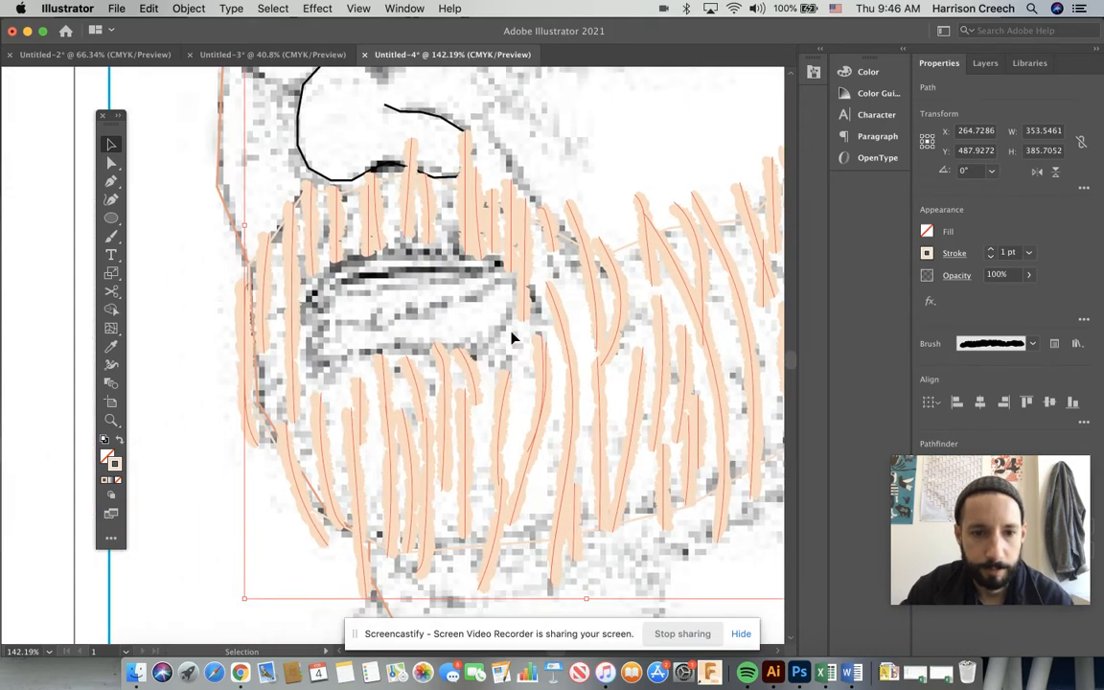
{"action": "scroll", "coordinate": [513, 337], "scroll_direction": "down", "scroll_amount": 4}
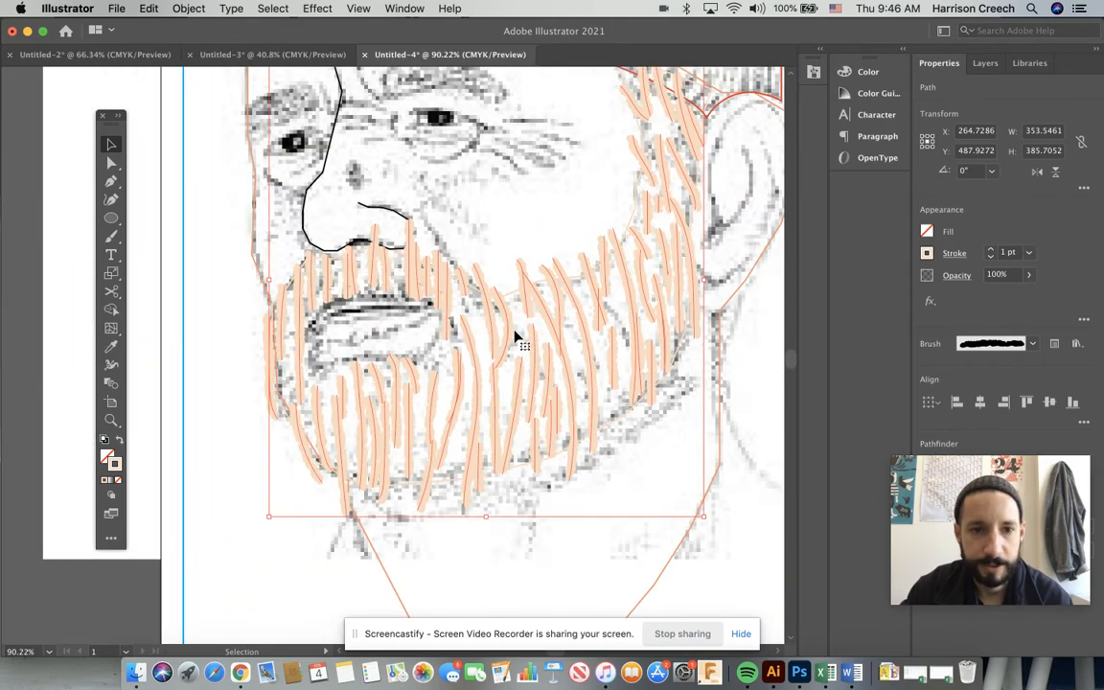
{"action": "key", "text": "a"}
{"action": "key", "text": "v"}
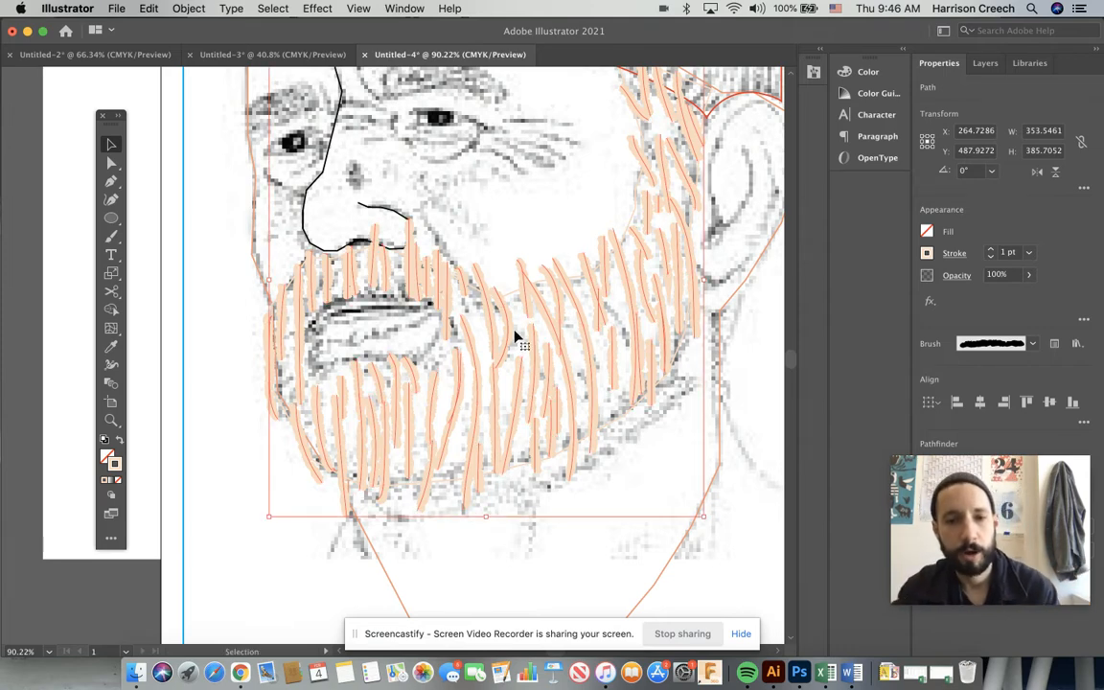
{"action": "right_click", "coordinate": [511, 332]}
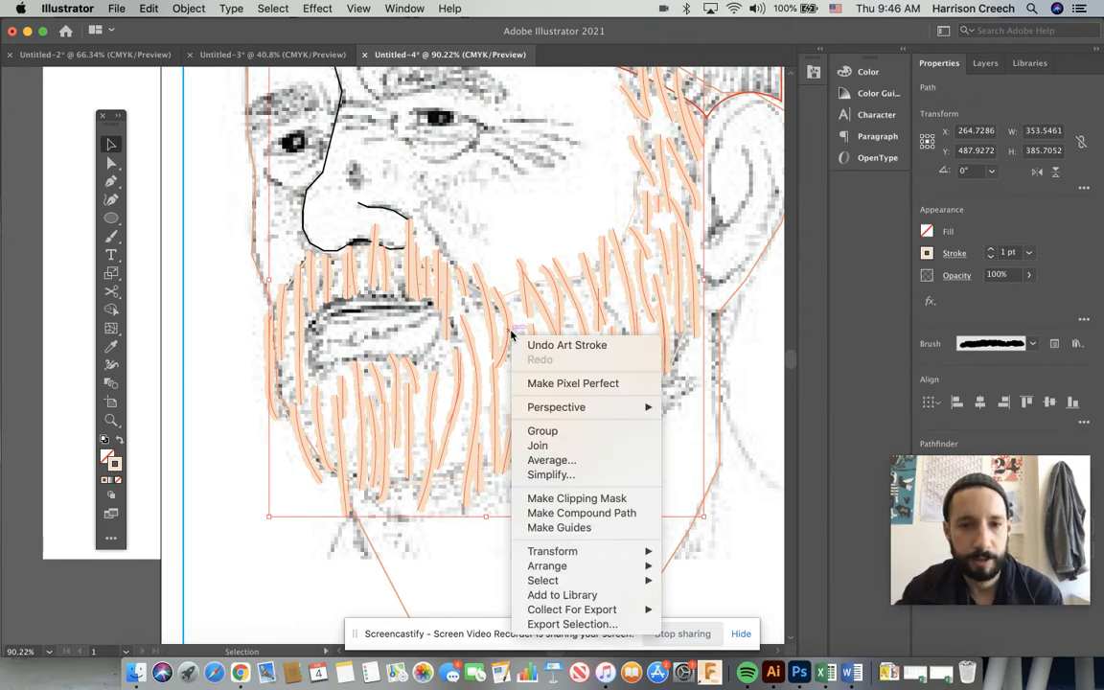
{"action": "left_click", "coordinate": [538, 432]}
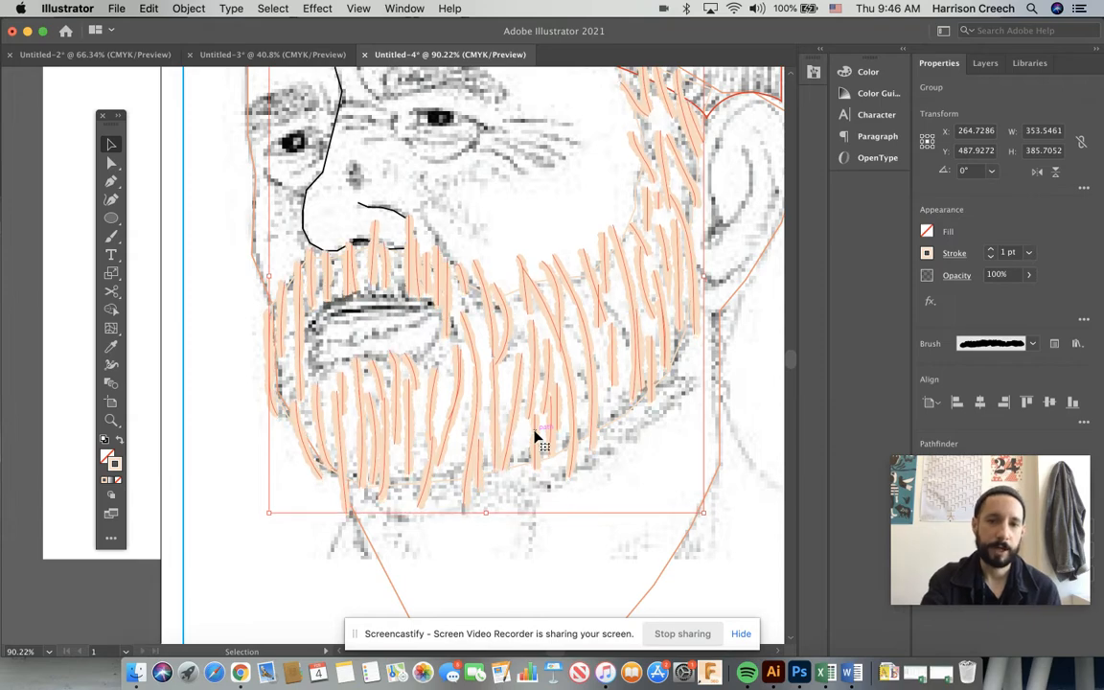
- Nudge the grouped strokes about 6 pt left and 8 pt down over the beard outline
{"action": "key", "text": "Left"}
{"action": "key", "text": "Left"}
{"action": "key", "text": "Left"}
{"action": "key", "text": "Left"}
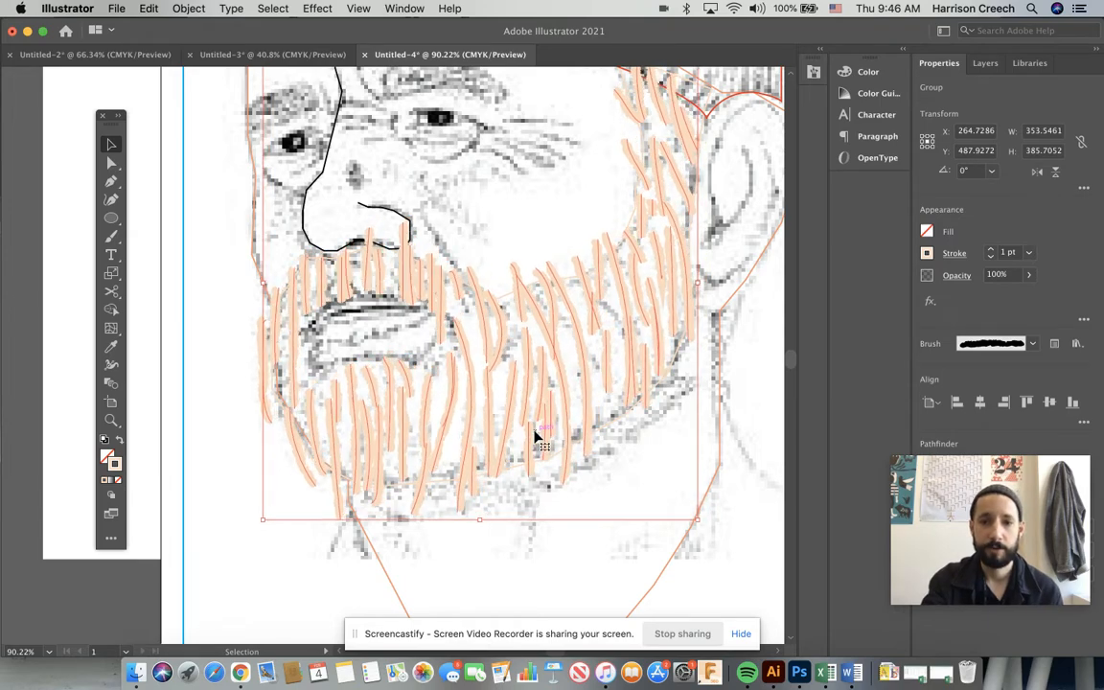
{"action": "key", "text": "Left"}
{"action": "key", "text": "Left"}
{"action": "key", "text": "Left"}
{"action": "key", "text": "Left"}
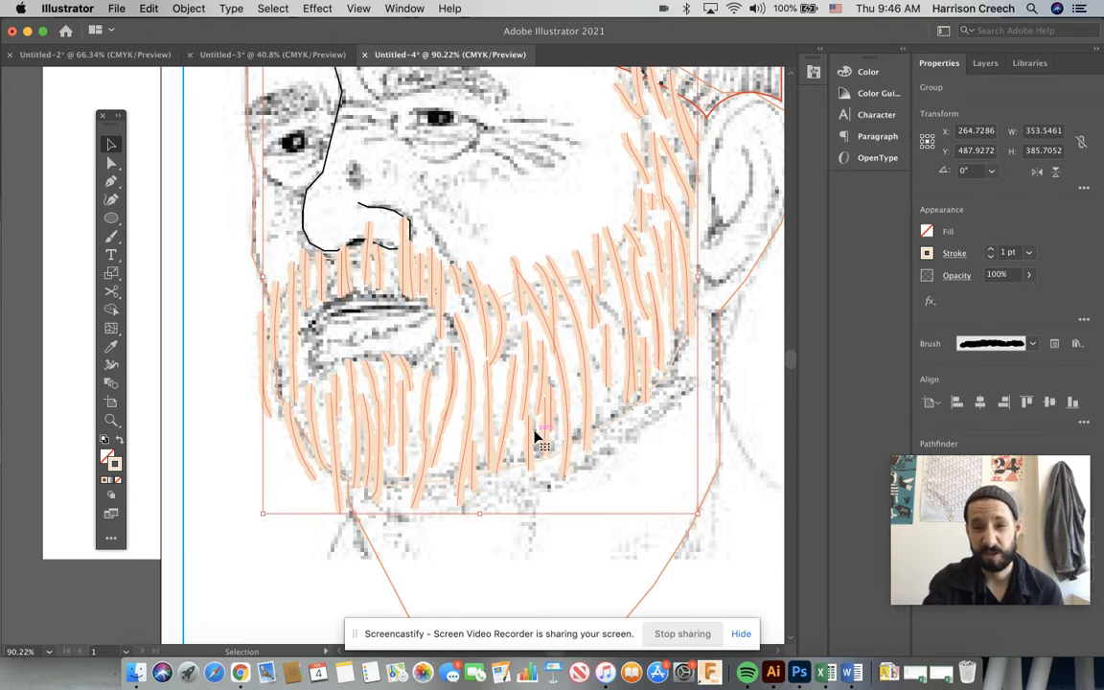
{"action": "key", "text": "Down"}
{"action": "key", "text": "Down"}
{"action": "key", "text": "Down"}
{"action": "key", "text": "Down"}
{"action": "key", "text": "Right"}
{"action": "key", "text": "Right"}
{"action": "key", "text": "Right"}
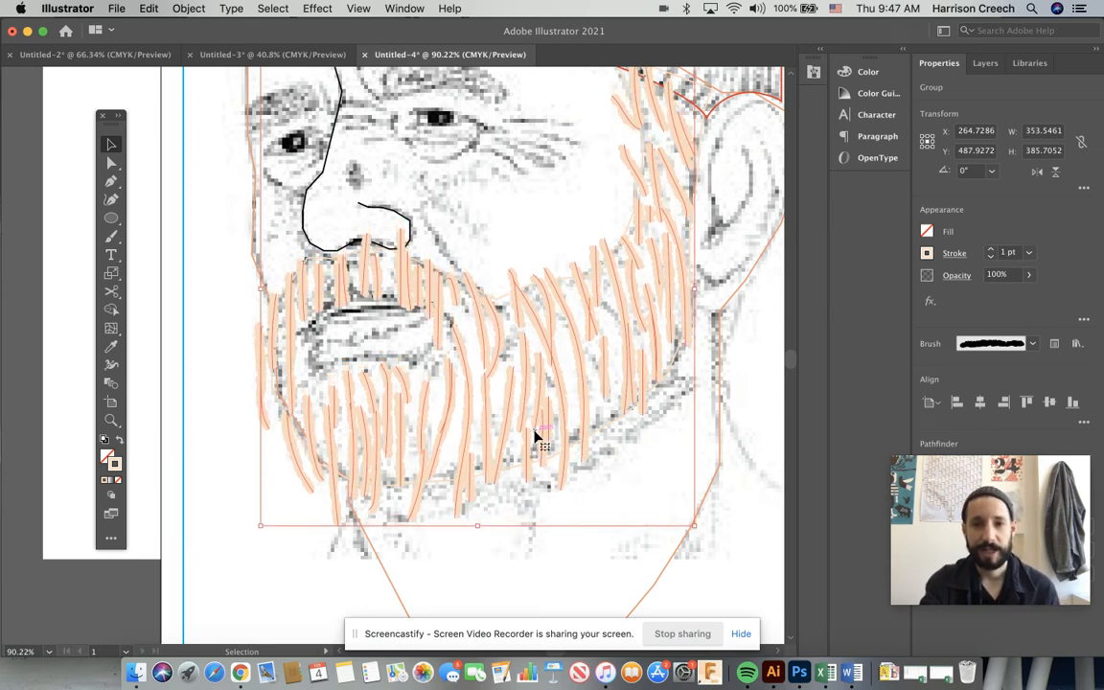
{"action": "key", "text": "Down"}
{"action": "key", "text": "Down"}
{"action": "key", "text": "Down"}
{"action": "key", "text": "Down"}
{"action": "key", "text": "Left"}
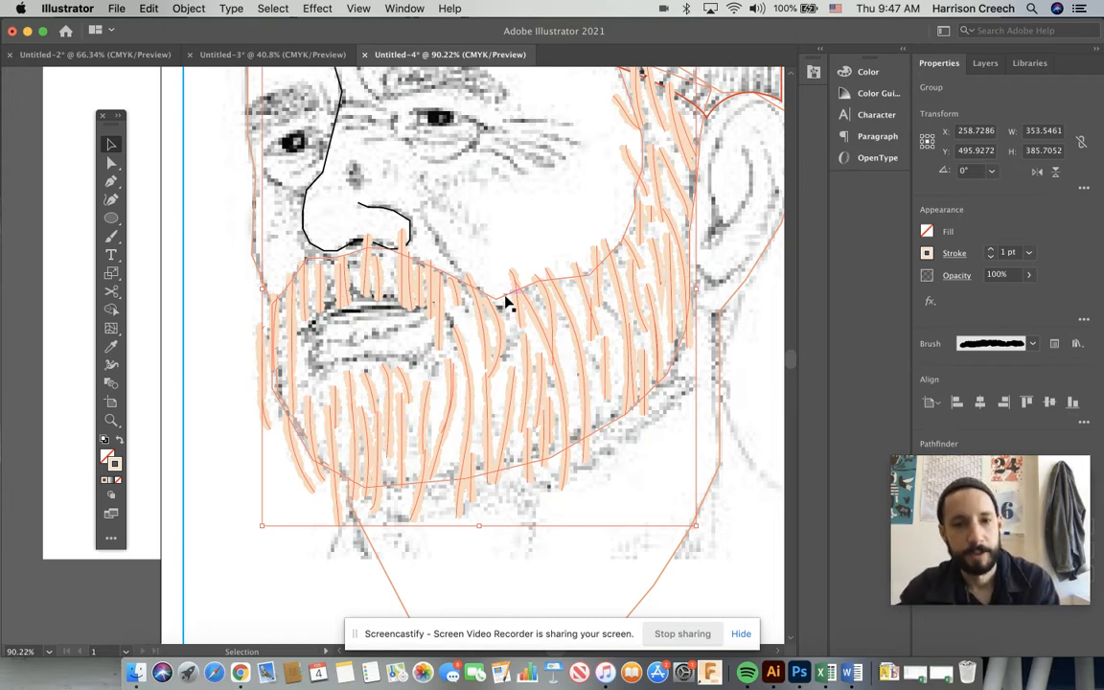
- Make a clipping mask from the beard outline and the grouped strokes so the strokes are trimmed to the beard shape
{"action": "left_click", "coordinate": [508, 305], "text": "shift"}
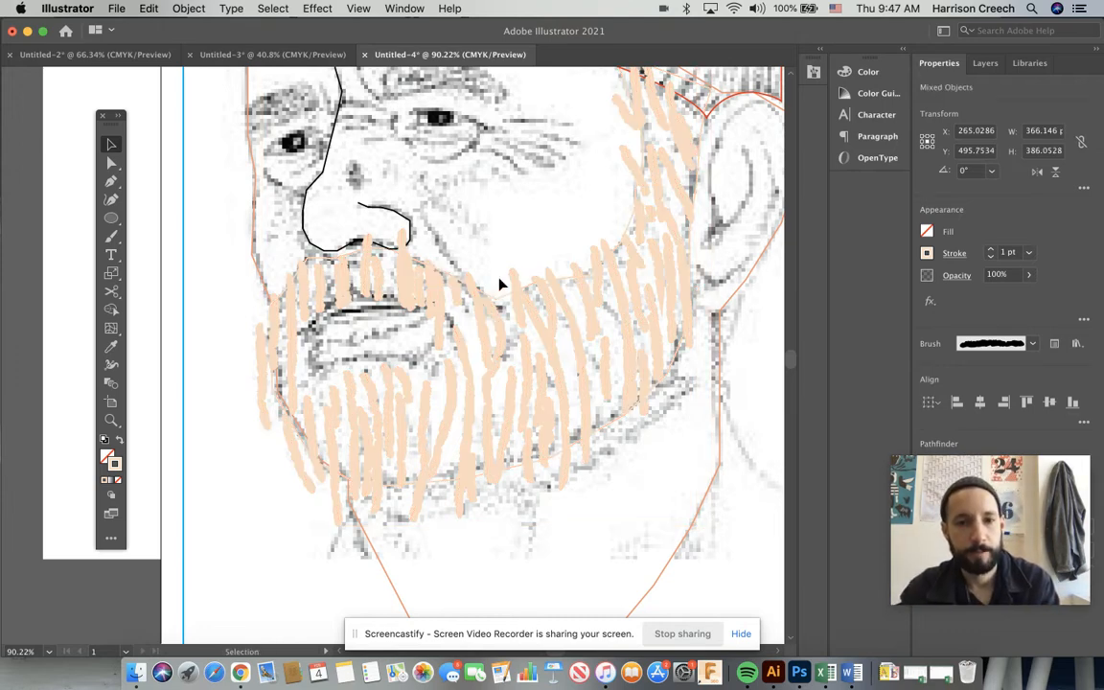
{"action": "left_click", "coordinate": [503, 299]}
{"action": "left_click", "coordinate": [502, 297]}
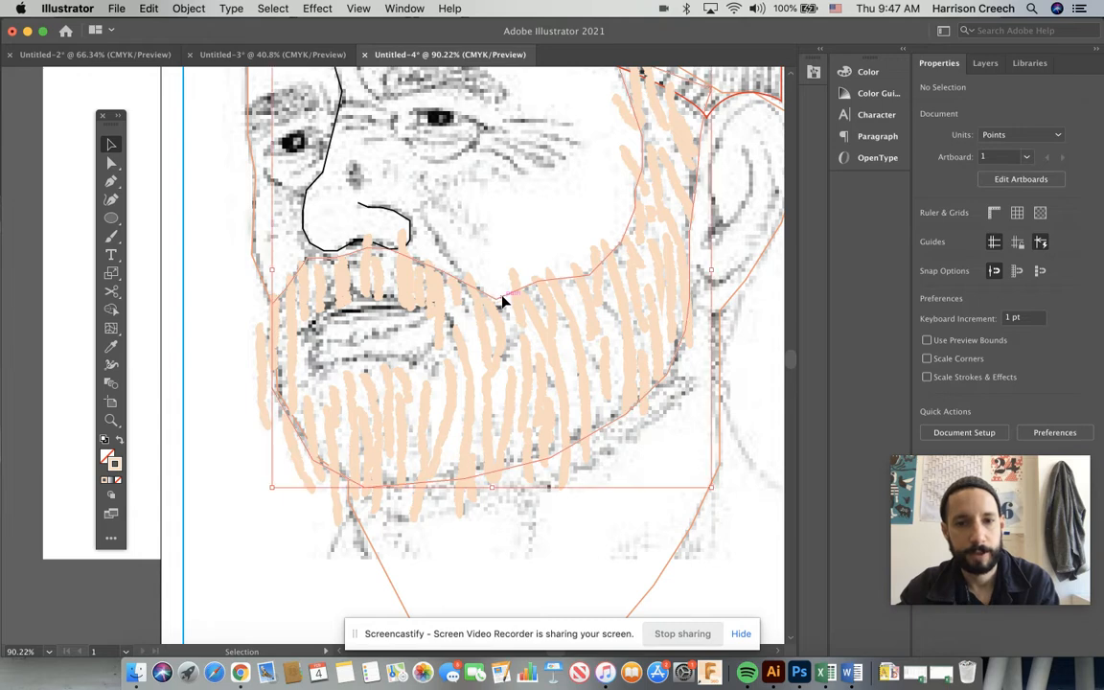
{"action": "mouse_move", "coordinate": [502, 301]}
{"action": "left_mouse_down"}
{"action": "mouse_move", "coordinate": [411, 383]}
{"action": "mouse_move", "coordinate": [497, 343]}
{"action": "mouse_move", "coordinate": [508, 300]}
{"action": "left_mouse_up"}
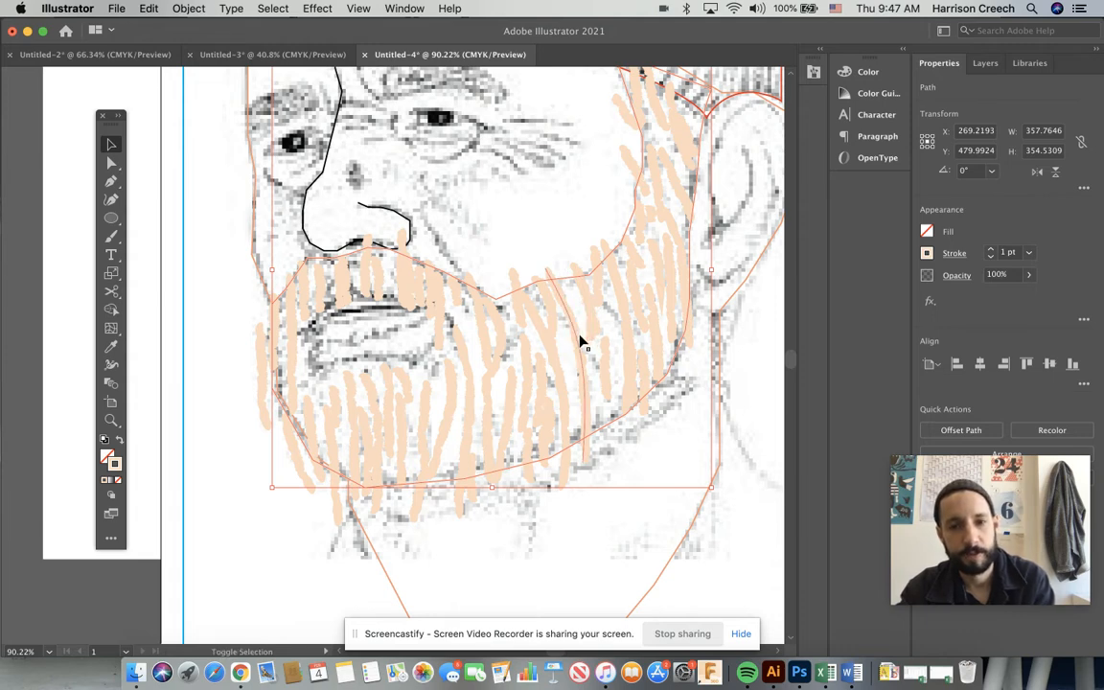
{"action": "left_click", "coordinate": [576, 333]}
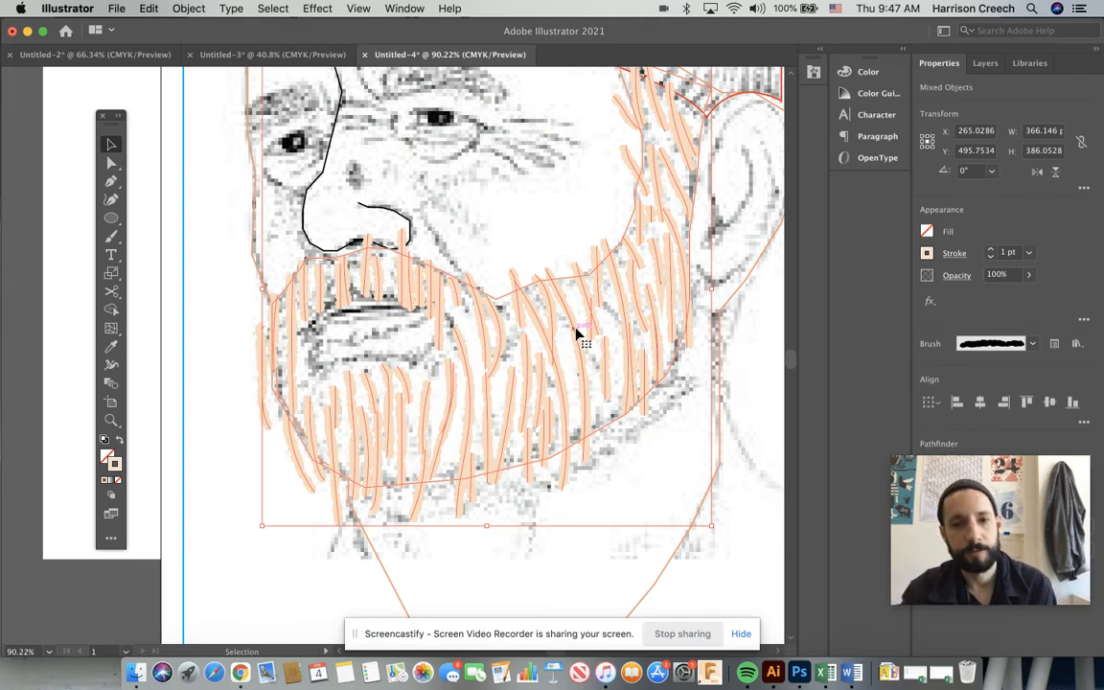
{"action": "right_click", "coordinate": [576, 332]}
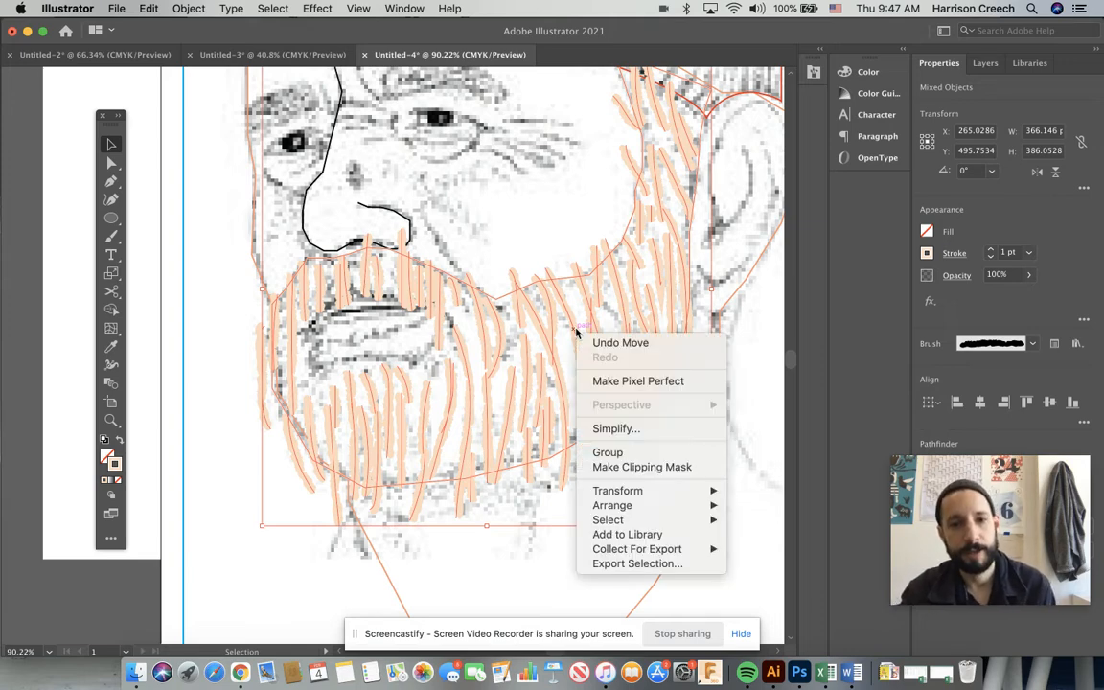
{"action": "left_click", "coordinate": [603, 470]}
{"action": "left_click", "coordinate": [746, 357]}
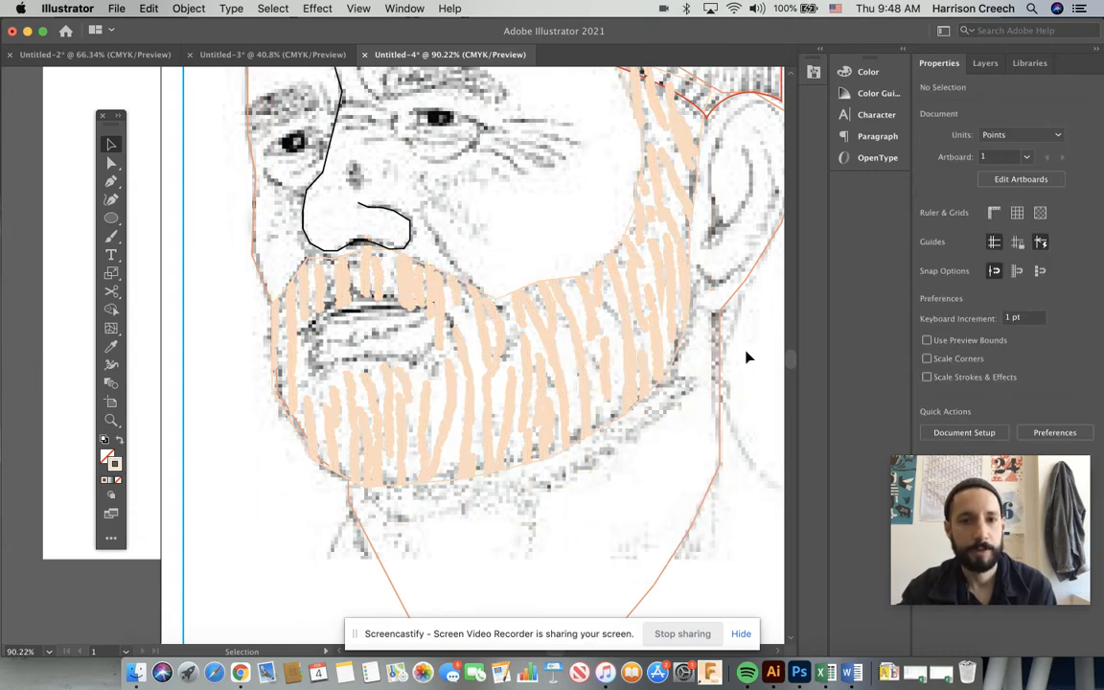
- Examine the clipped beard strokes along the outline, both close up and against the whole portrait
{"action": "scroll", "coordinate": [707, 268], "scroll_direction": "up", "scroll_amount": 2}
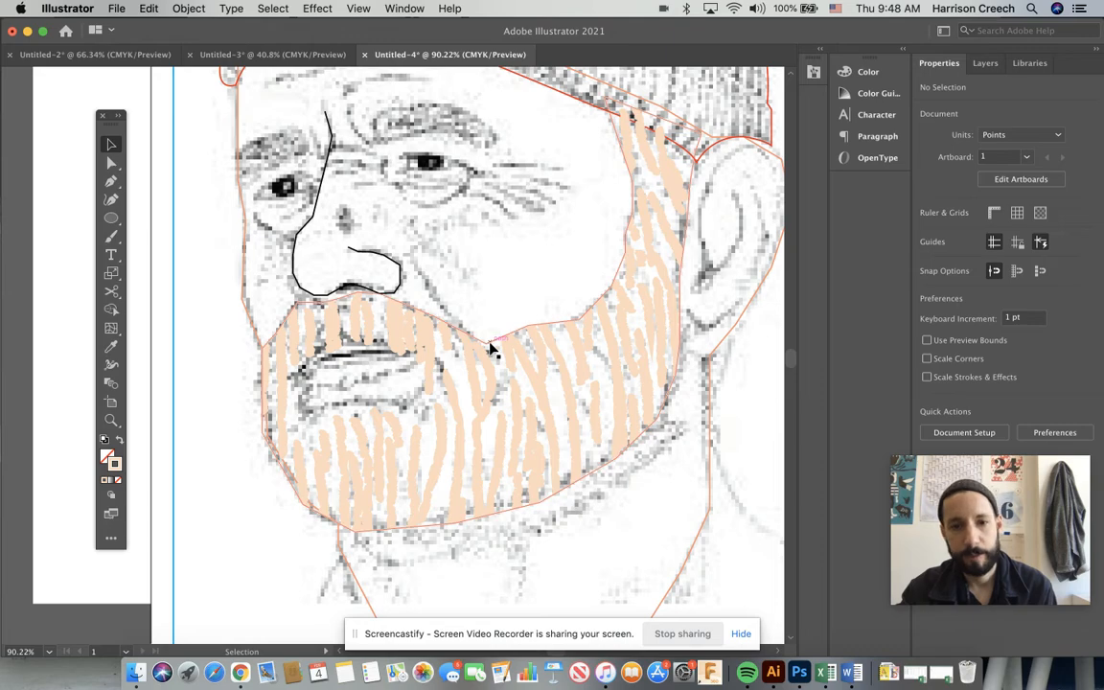
{"action": "scroll", "coordinate": [490, 350], "scroll_direction": "down", "scroll_amount": 2}
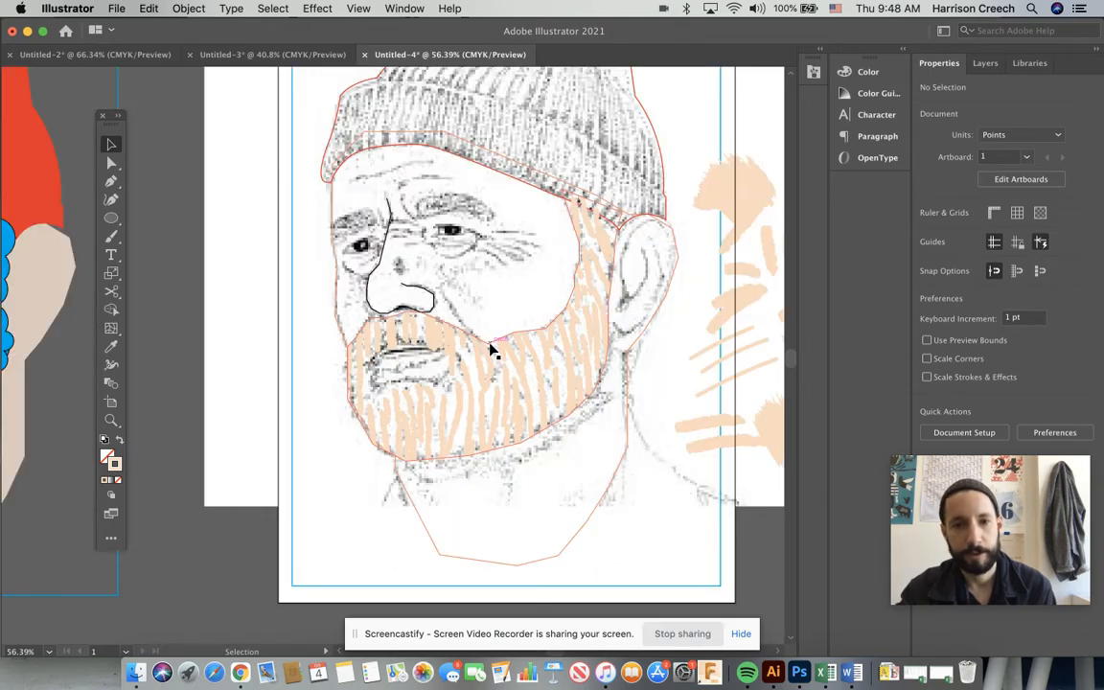
{"action": "scroll", "coordinate": [491, 350], "scroll_direction": "up", "scroll_amount": 2}
{"action": "left_click", "coordinate": [490, 355]}
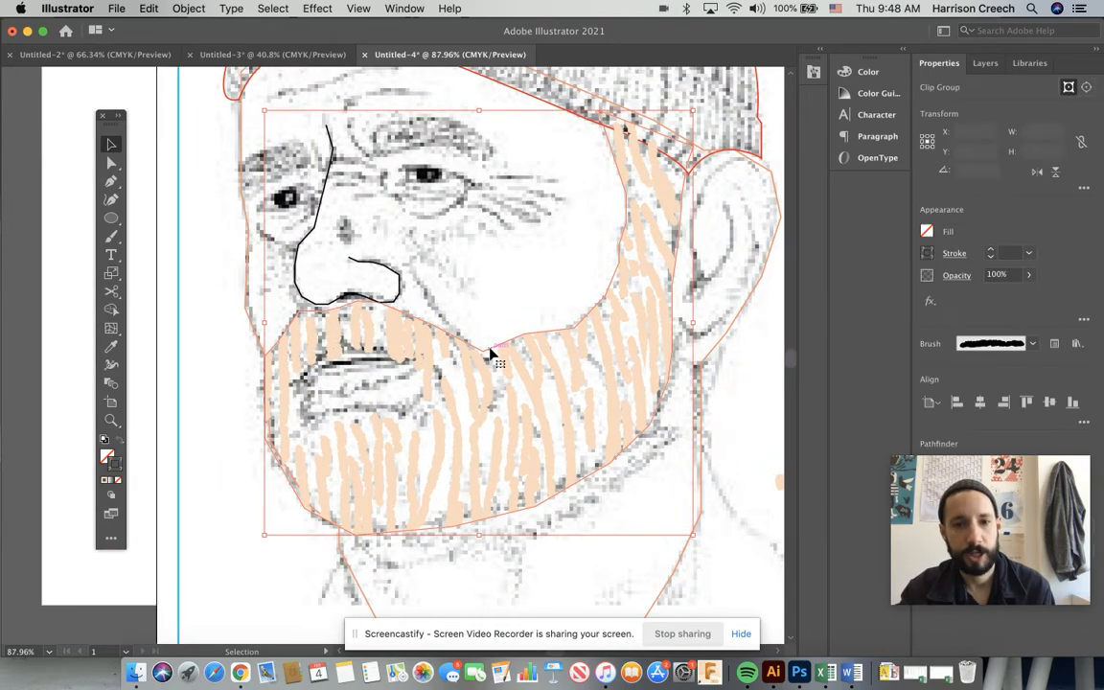
{"action": "scroll", "coordinate": [542, 288], "scroll_direction": "down", "scroll_amount": 2}
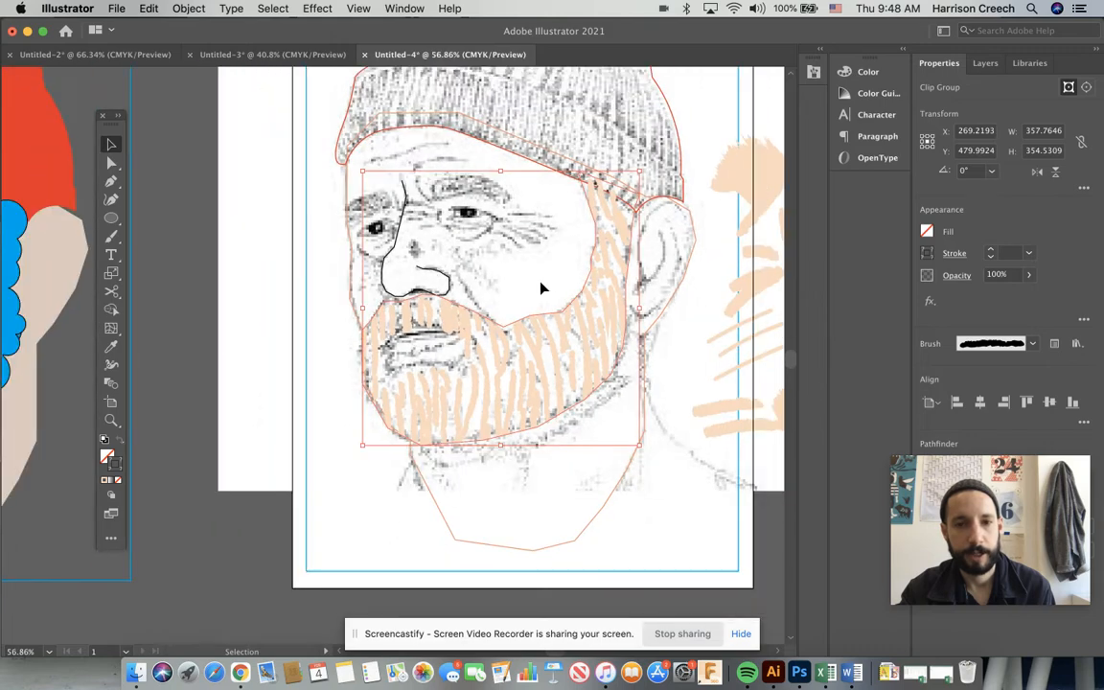
{"action": "scroll", "coordinate": [541, 287], "scroll_direction": "down", "scroll_amount": 2}
- Swap the face outline's stroke and fill so the head is filled with the solid salmon skin tone
{"action": "left_click", "coordinate": [551, 278]}
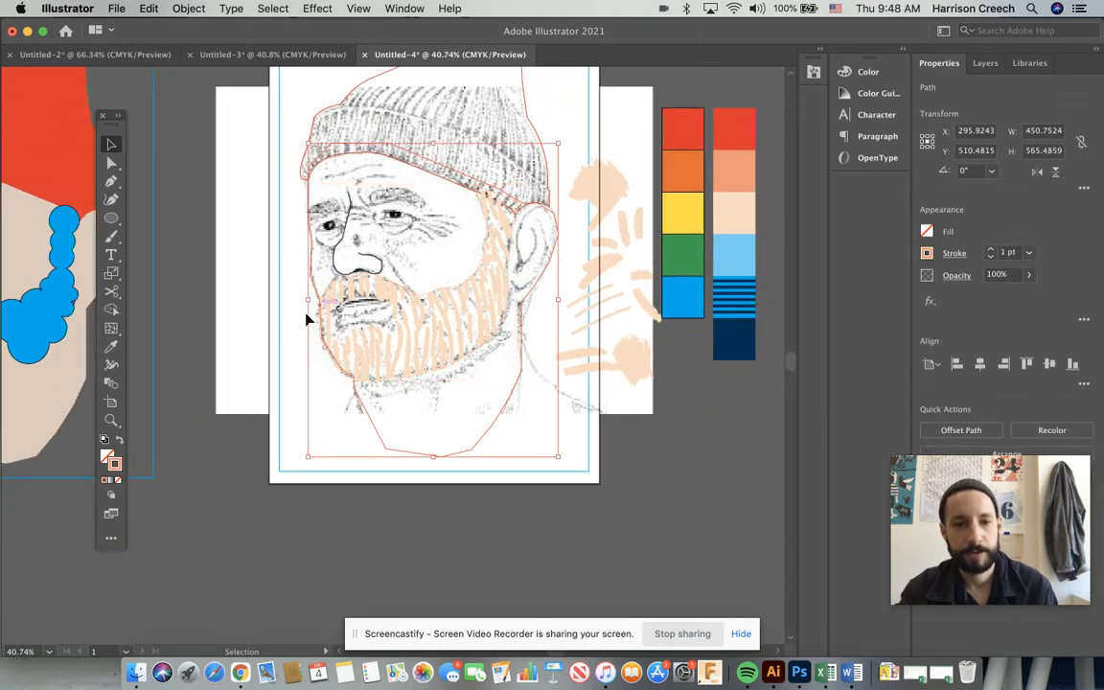
{"action": "left_click", "coordinate": [119, 437]}
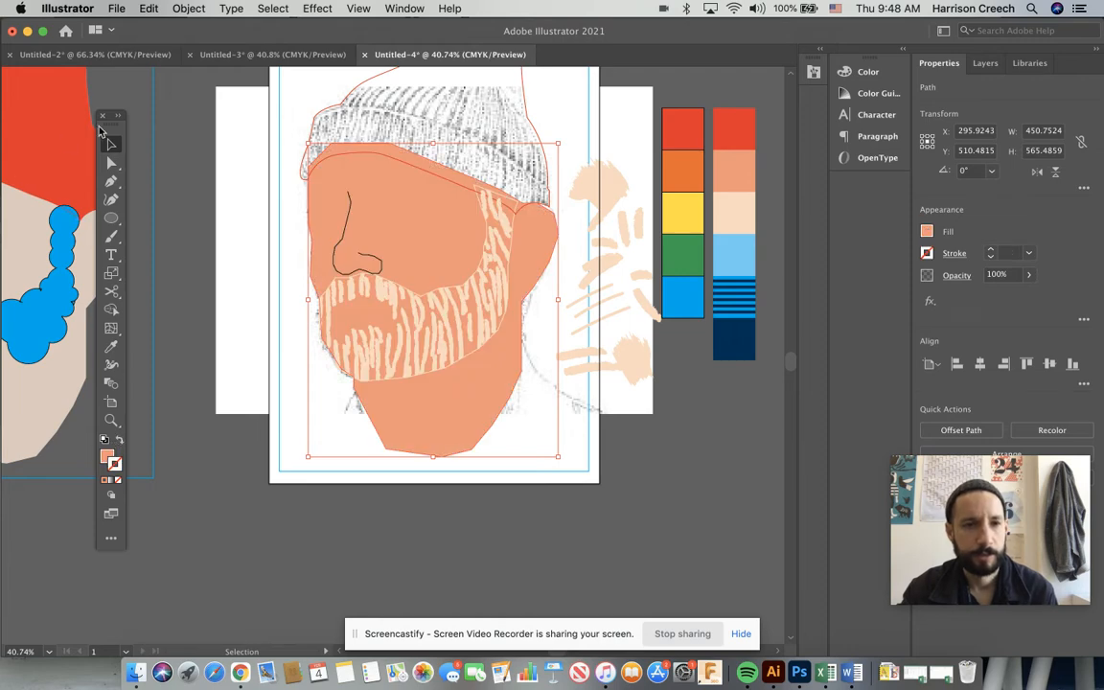
{"action": "left_click", "coordinate": [217, 351]}
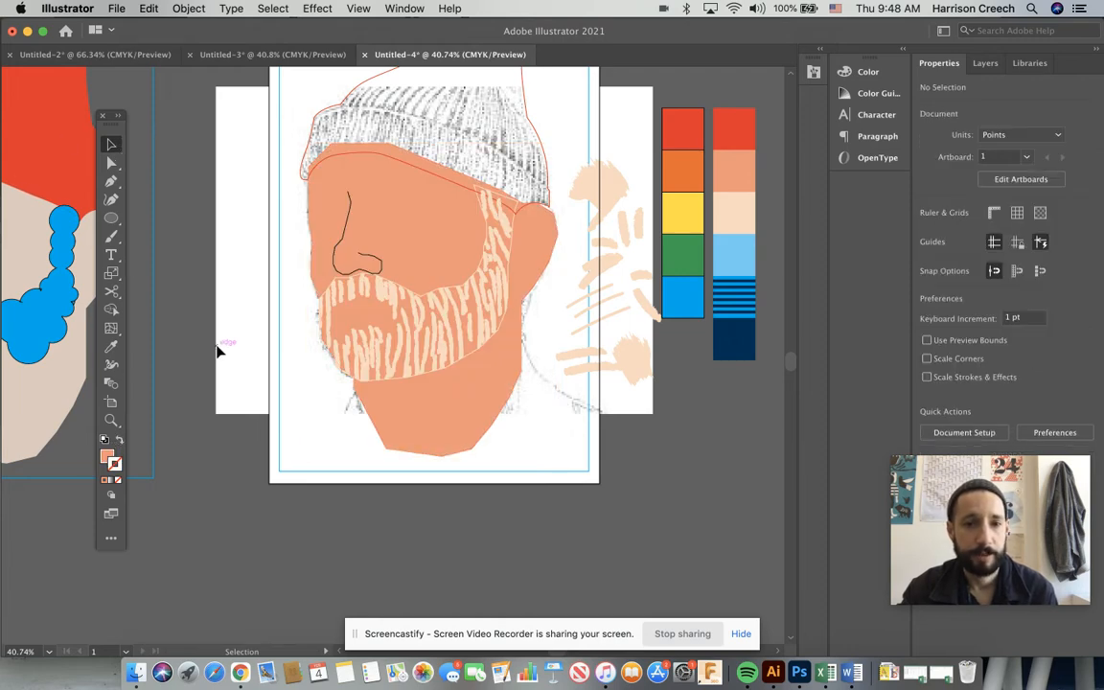
- Delete the clipped beard strokes to check for the beard outline beneath, and restore them
{"action": "left_click", "coordinate": [475, 281]}
{"action": "key", "text": "Delete"}
{"action": "key", "text": "z"}
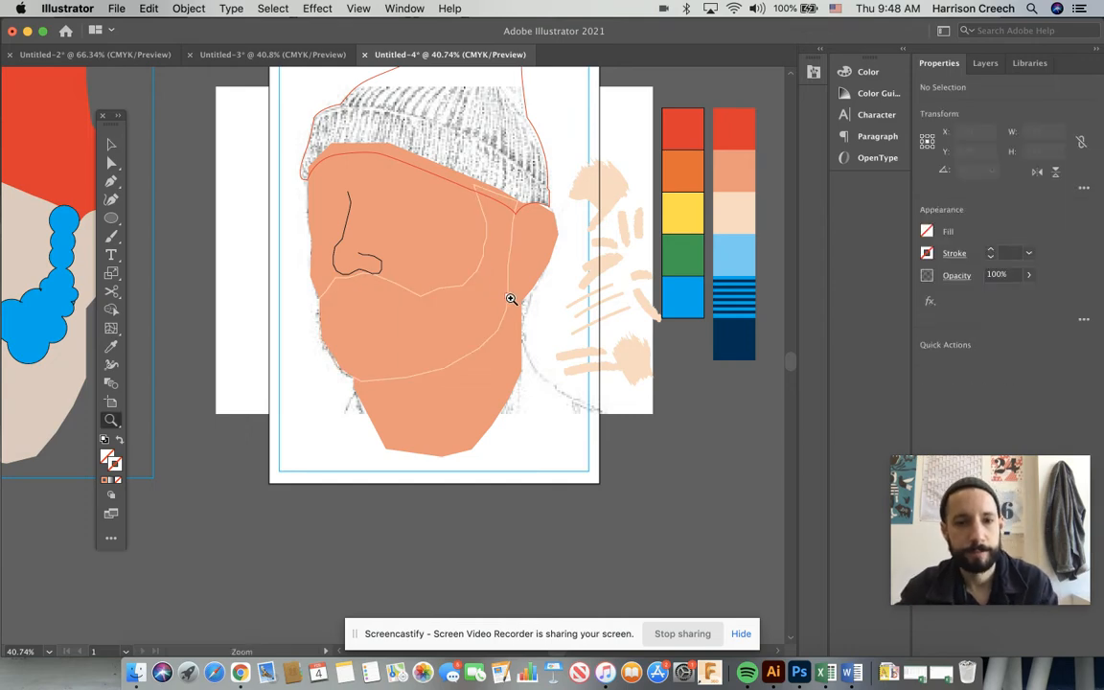
{"action": "key", "text": "super+z"}
{"action": "left_click", "coordinate": [112, 144]}
{"action": "scroll", "coordinate": [476, 246], "scroll_direction": "up", "scroll_amount": 3}
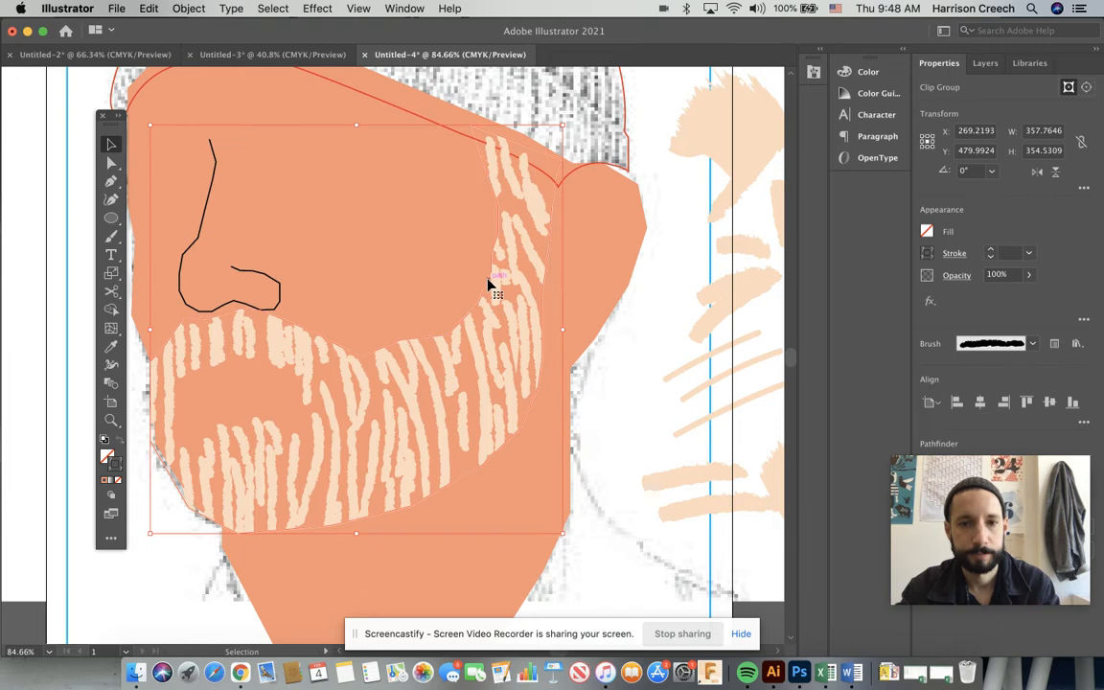
{"action": "left_click", "coordinate": [575, 301]}
{"action": "left_click", "coordinate": [542, 296]}
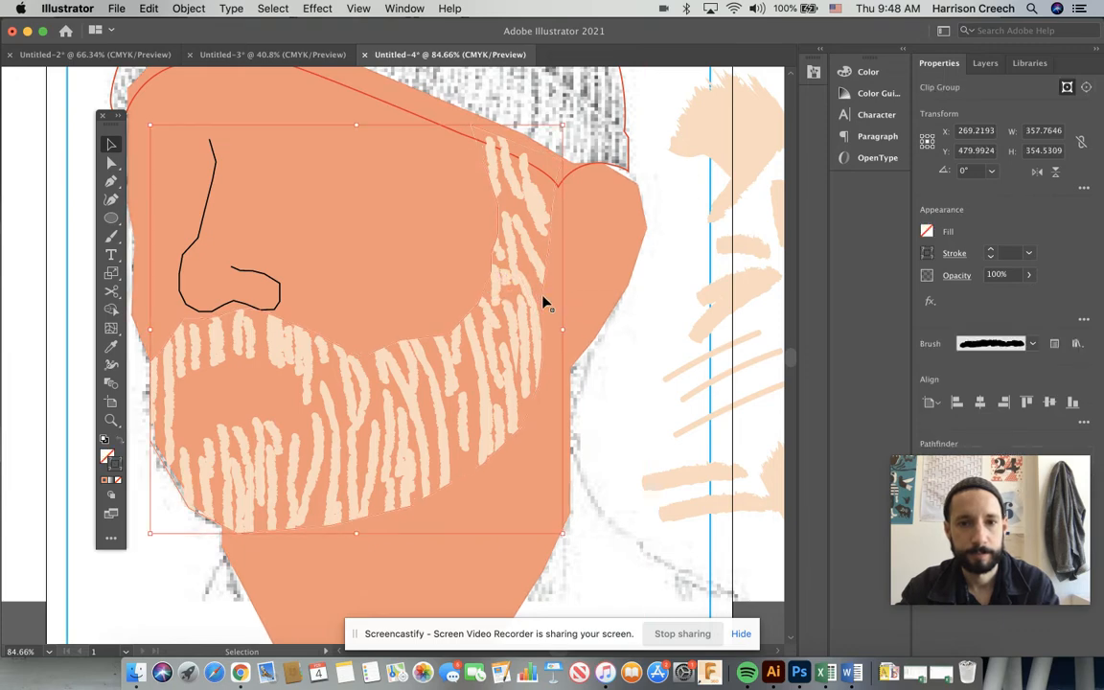
{"action": "key", "text": "Delete"}
{"action": "key", "text": "super+z"}
{"action": "left_click", "coordinate": [561, 172]}
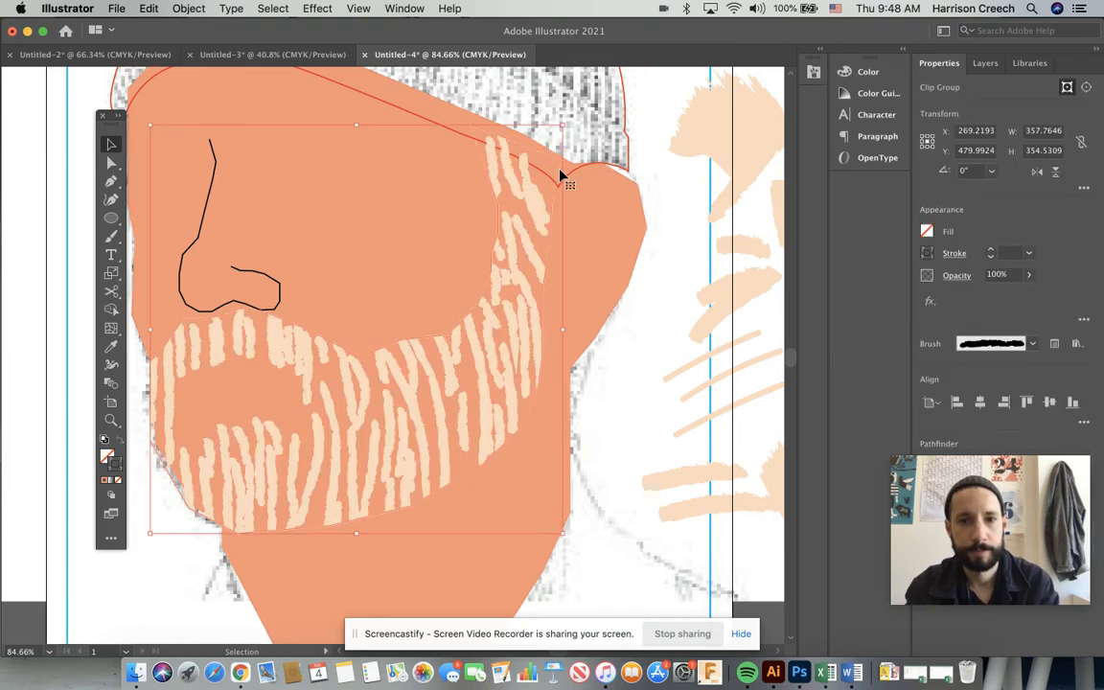
{"action": "key", "text": "Delete"}
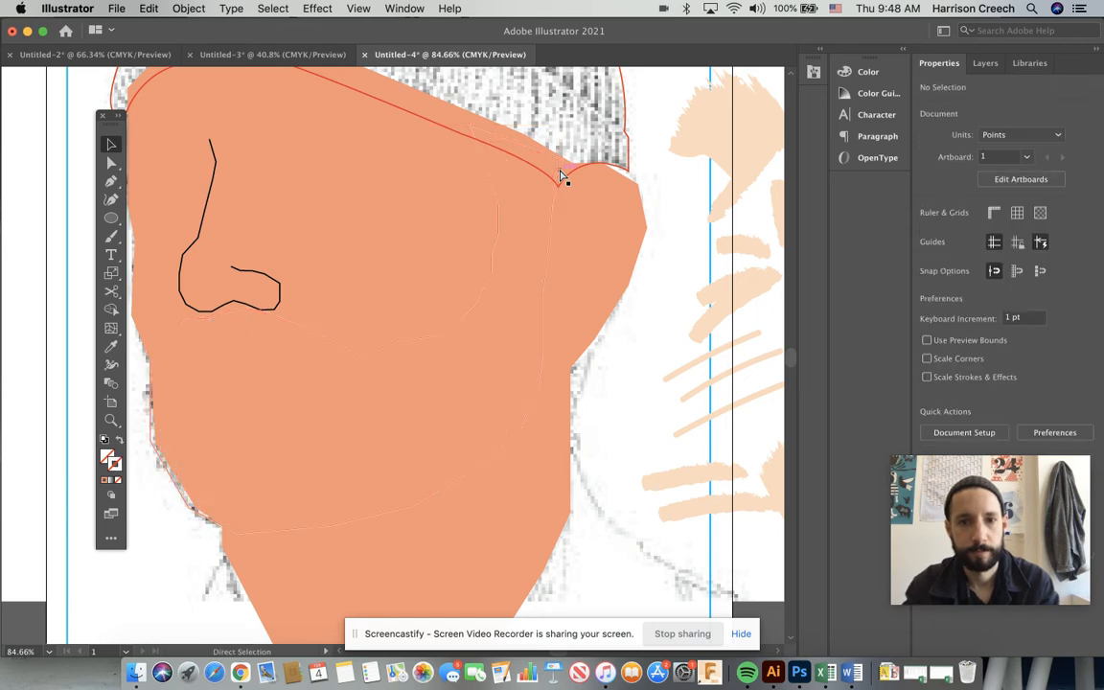
{"action": "key", "text": "super+z"}
- Nudge the clipped beard strokes 4 pt to the left of the outline beneath them
{"action": "key", "text": "super+z"}
{"action": "key", "text": "super+z"}
{"action": "key", "text": "super+z"}
{"action": "key", "text": "super+z"}
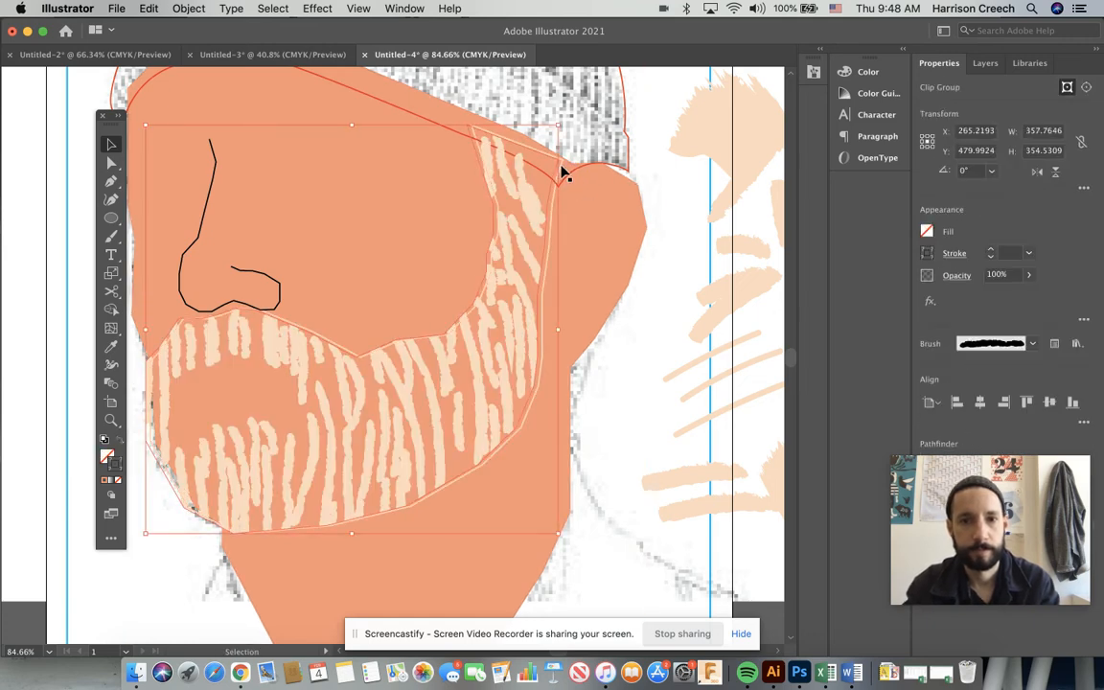
- Nudge the clipped beard strokes 9 pt to the right, to X 274.2193 pt, and deselect them
{"action": "left_click", "coordinate": [465, 456]}
{"action": "key", "text": "Right"}
{"action": "key", "text": "Right"}
{"action": "key", "text": "Right"}
{"action": "key", "text": "Right"}
{"action": "key", "text": "Right"}
{"action": "key", "text": "Right"}
{"action": "key", "text": "Right"}
{"action": "key", "text": "Right"}
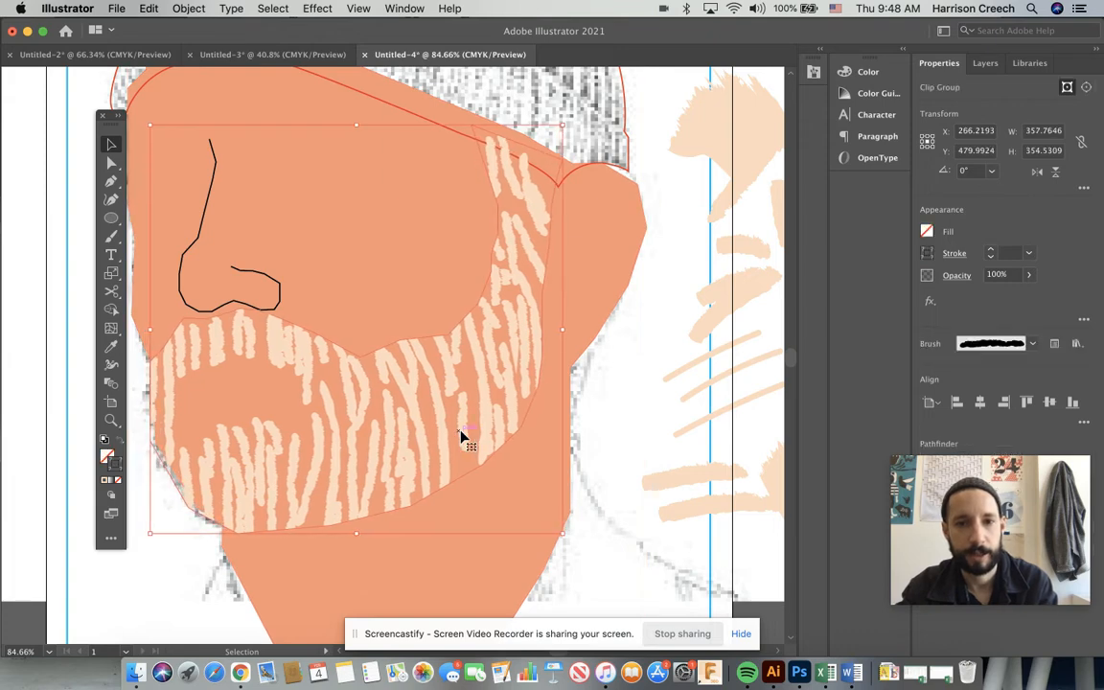
{"action": "scroll", "coordinate": [460, 431], "scroll_direction": "down", "scroll_amount": 2}
{"action": "scroll", "coordinate": [460, 438], "scroll_direction": "down", "scroll_amount": 3}
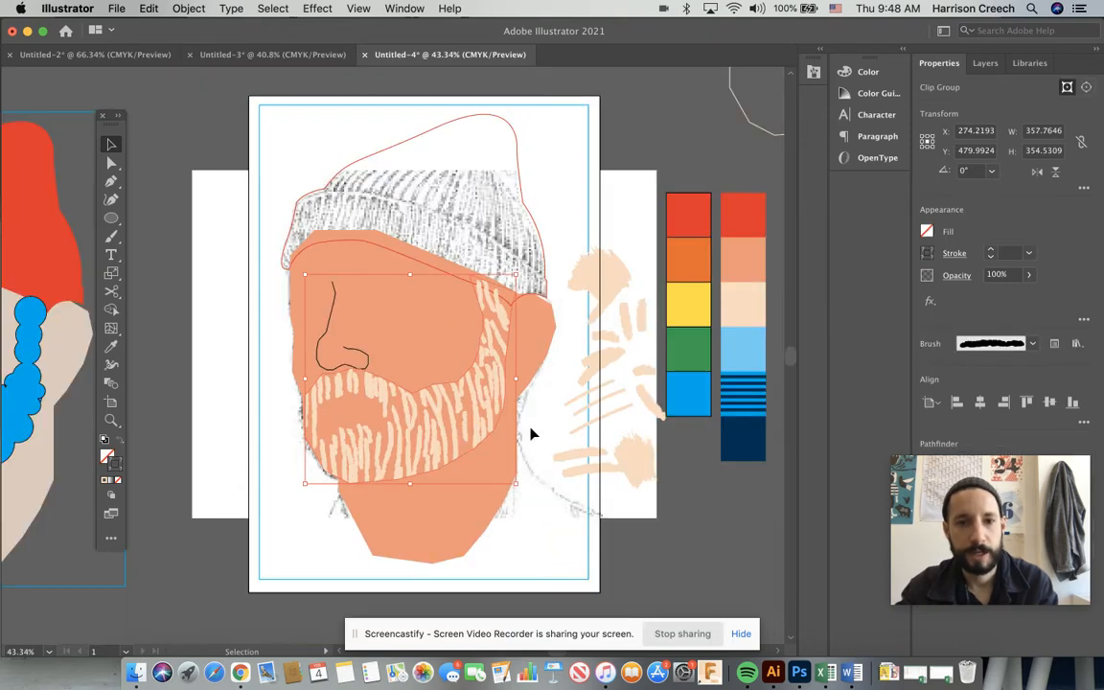
{"action": "left_click", "coordinate": [533, 434]}
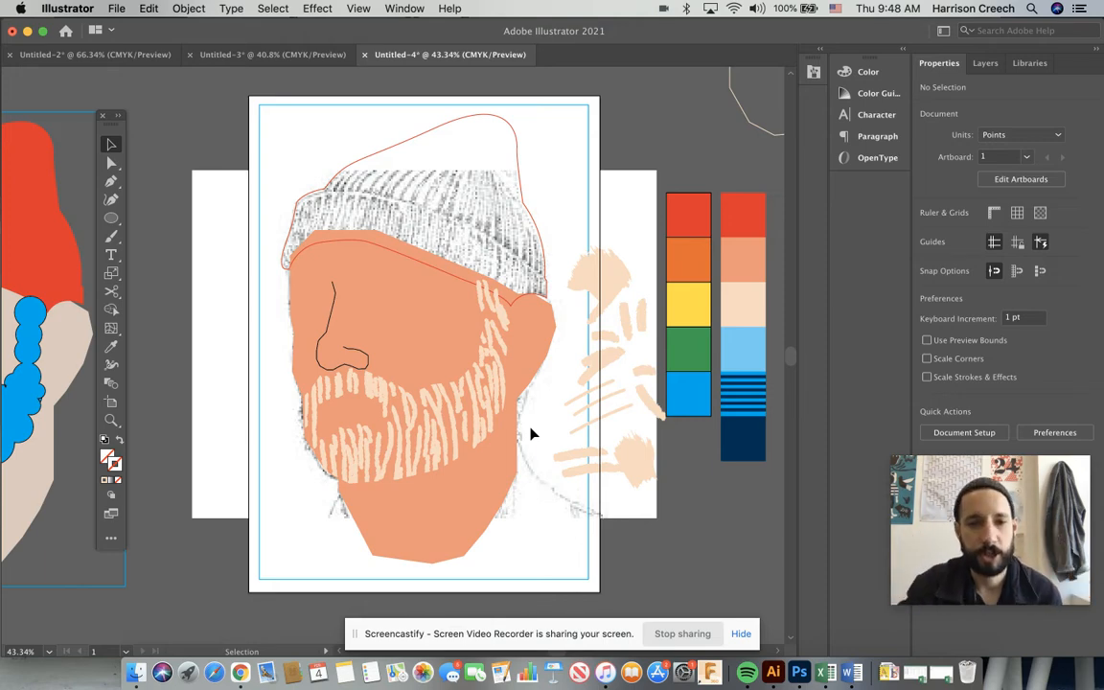
- Nudge the clipped beard strokes back 9 pt to the left, to X 265.2193 pt
{"action": "key", "text": "a"}
{"action": "left_click", "coordinate": [488, 382]}
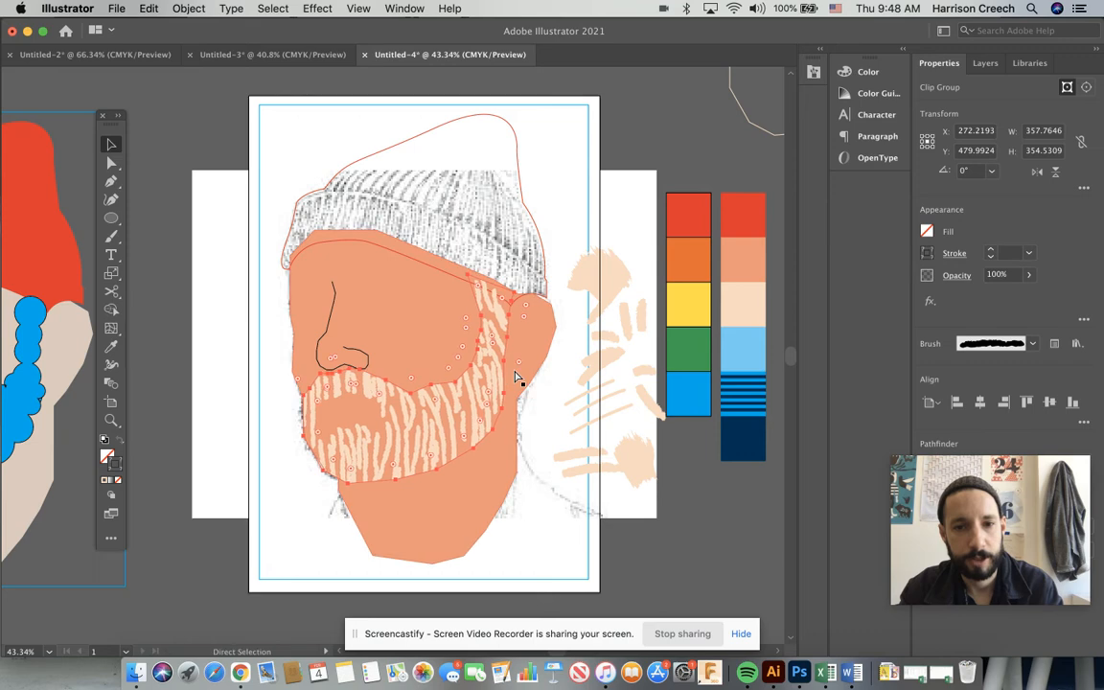
{"action": "key", "text": "Left"}
{"action": "key", "text": "Left"}
{"action": "key", "text": "Left"}
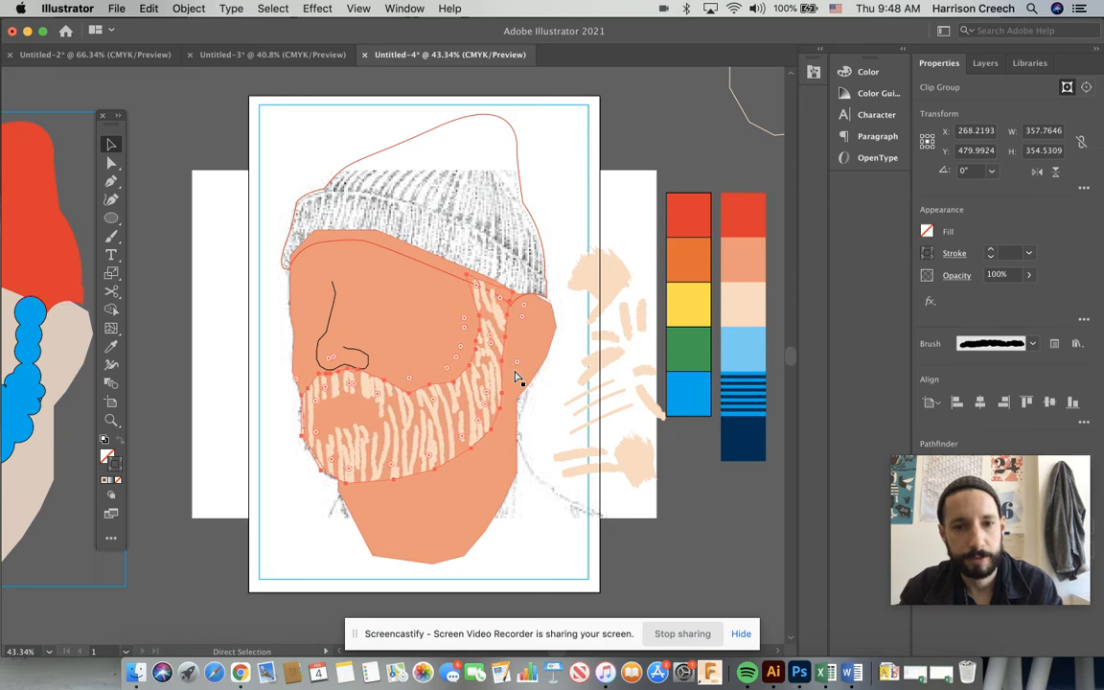
- Select the beard outline beneath the strokes and fill it with the light blue sampled from the palette
{"action": "left_click", "coordinate": [515, 376], "text": "shift"}
{"action": "scroll", "coordinate": [516, 377], "scroll_direction": "up", "scroll_amount": 5}
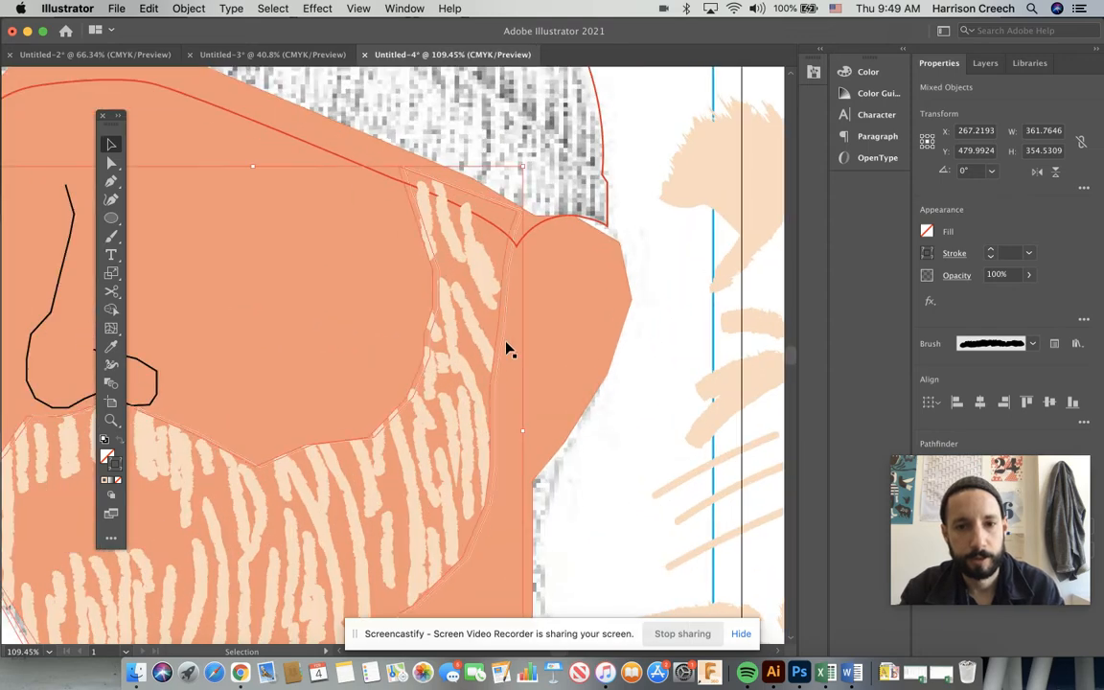
{"action": "left_click", "coordinate": [661, 349]}
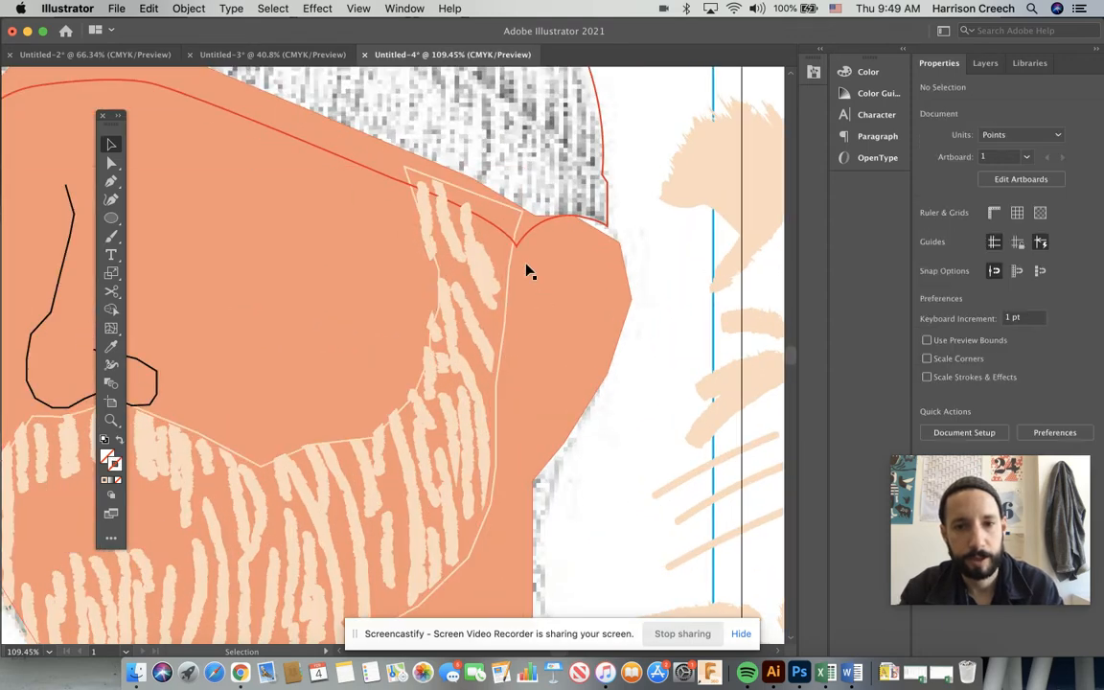
{"action": "left_click", "coordinate": [518, 223]}
{"action": "scroll", "coordinate": [518, 225], "scroll_direction": "down", "scroll_amount": 3}
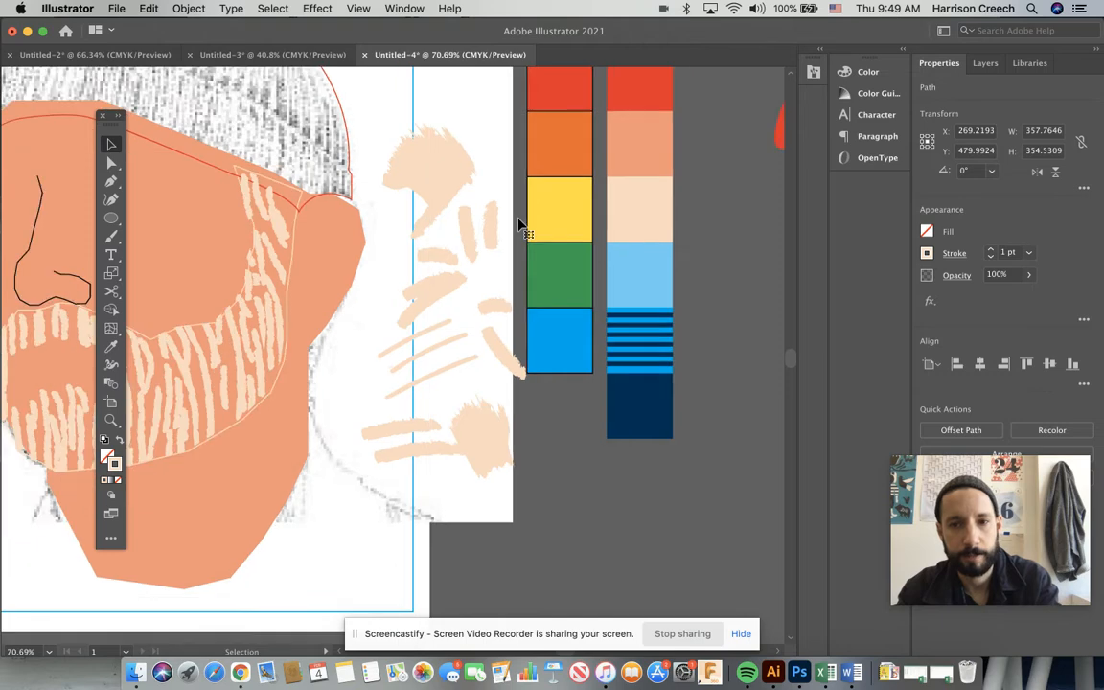
{"action": "scroll", "coordinate": [518, 226], "scroll_direction": "down", "scroll_amount": 2}
{"action": "key", "text": "i"}
{"action": "left_click", "coordinate": [635, 256]}
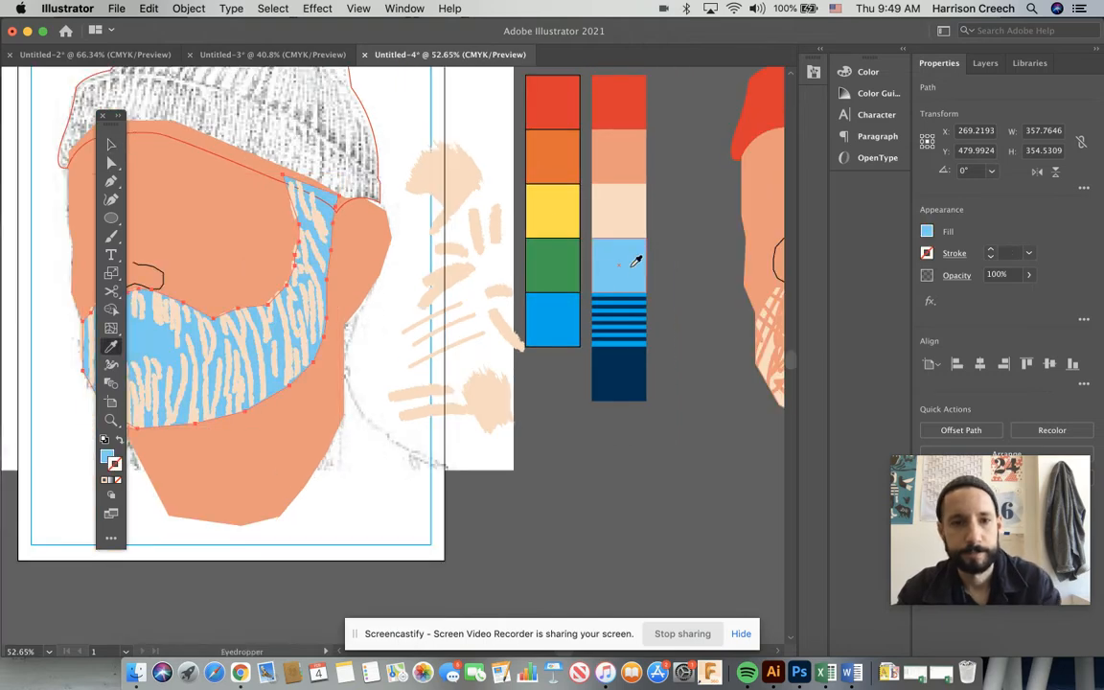
- Recolour the beard base shape with the salmon swatch sampled from the palette
{"action": "key", "text": "v"}
{"action": "scroll", "coordinate": [237, 185], "scroll_direction": "left", "scroll_amount": 5}
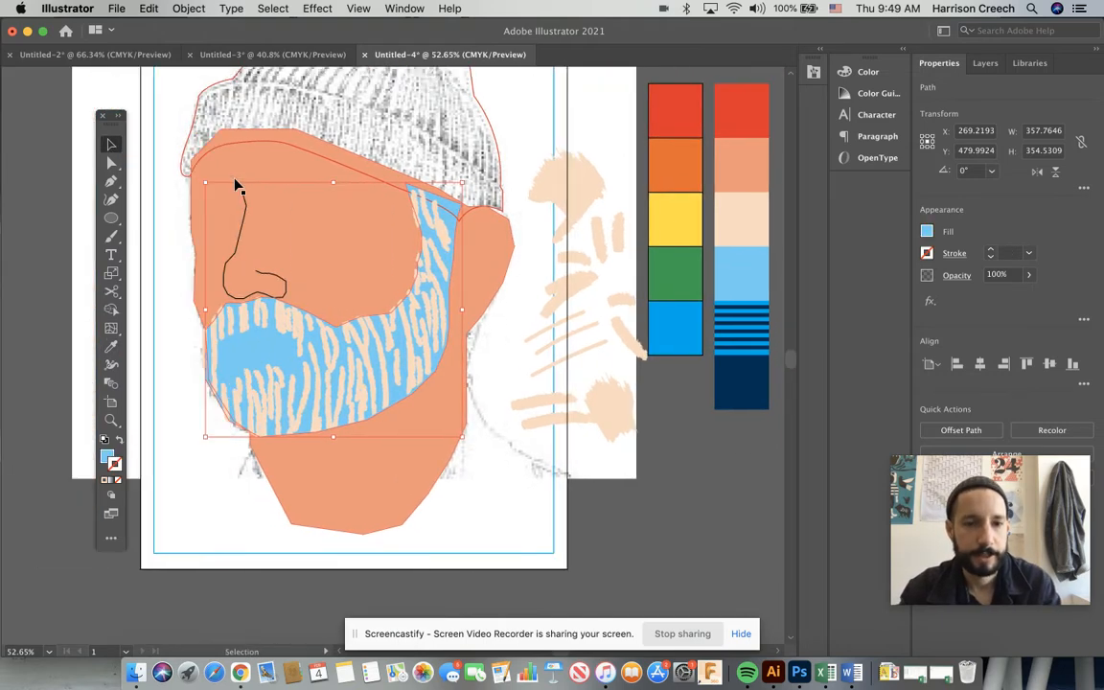
{"action": "scroll", "coordinate": [235, 180], "scroll_direction": "right", "scroll_amount": 4}
{"action": "key", "text": "i"}
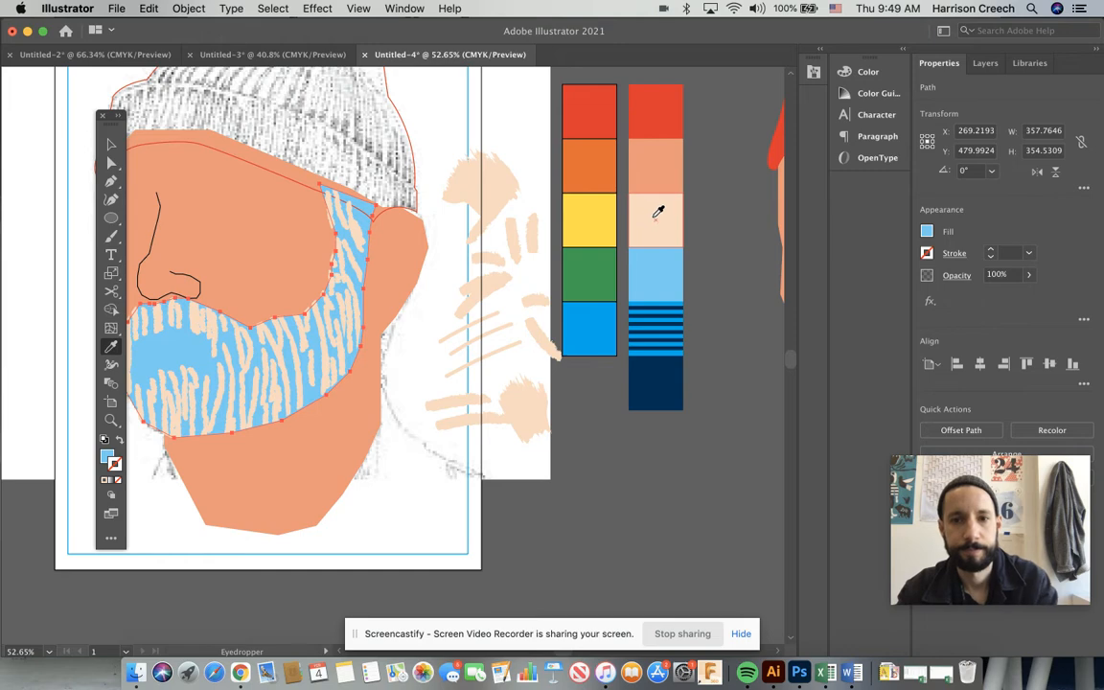
{"action": "left_click", "coordinate": [651, 179]}
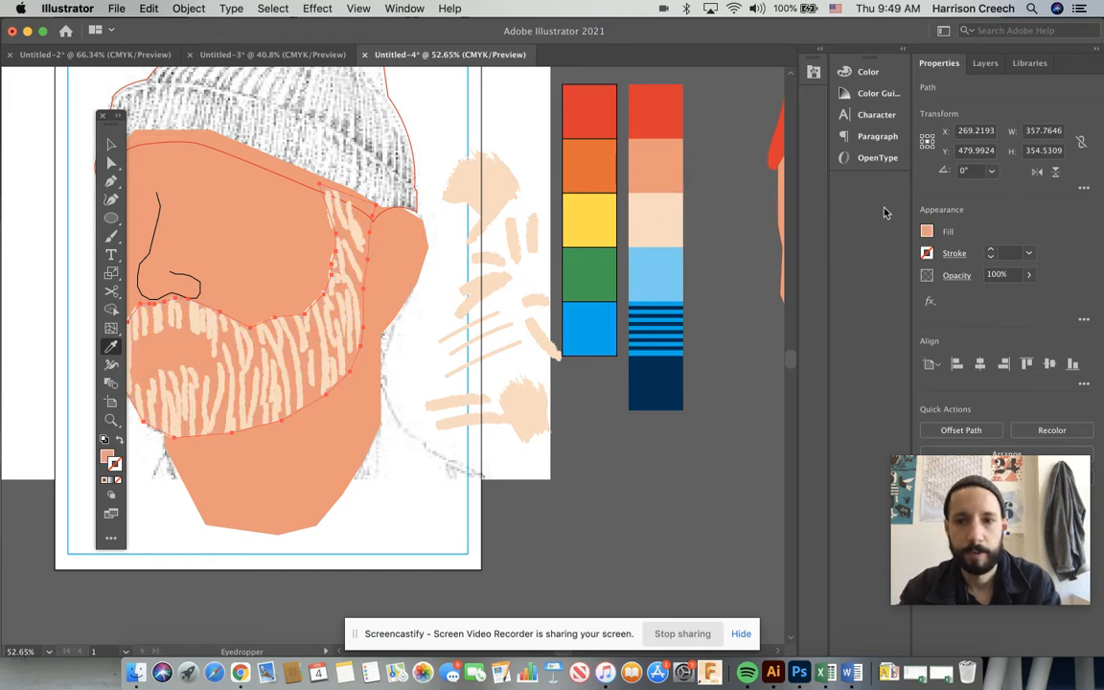
- Darken the beard base shape's fill by setting its cyan to 12%, and deselect the shape
{"action": "left_click", "coordinate": [926, 233]}
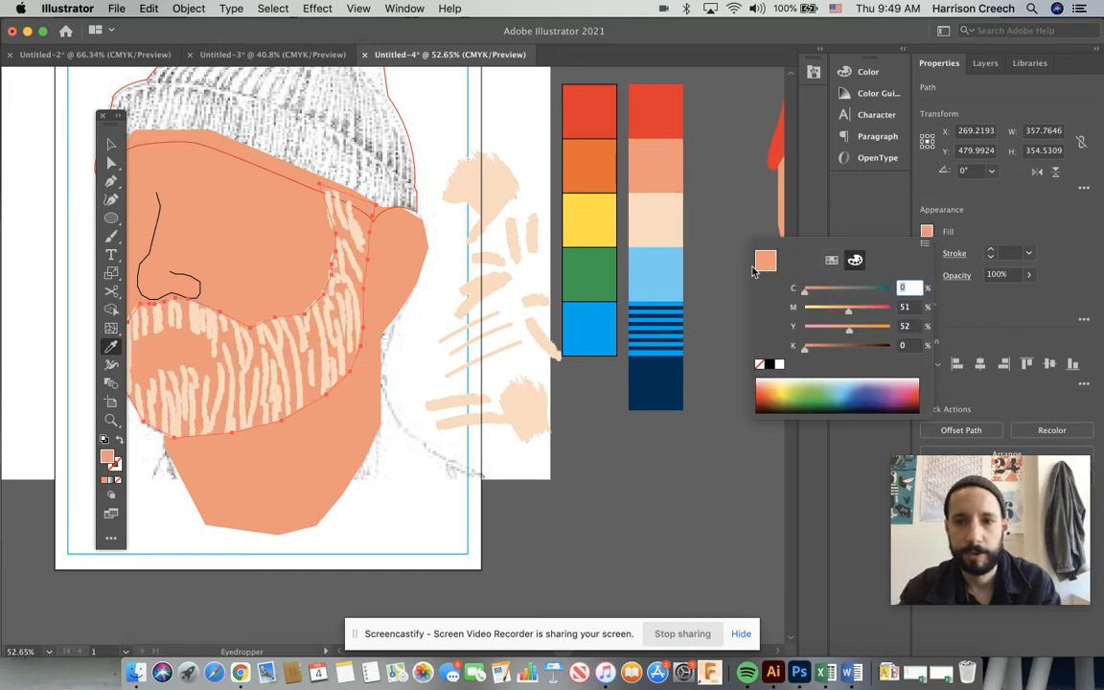
{"action": "left_click", "coordinate": [812, 290]}
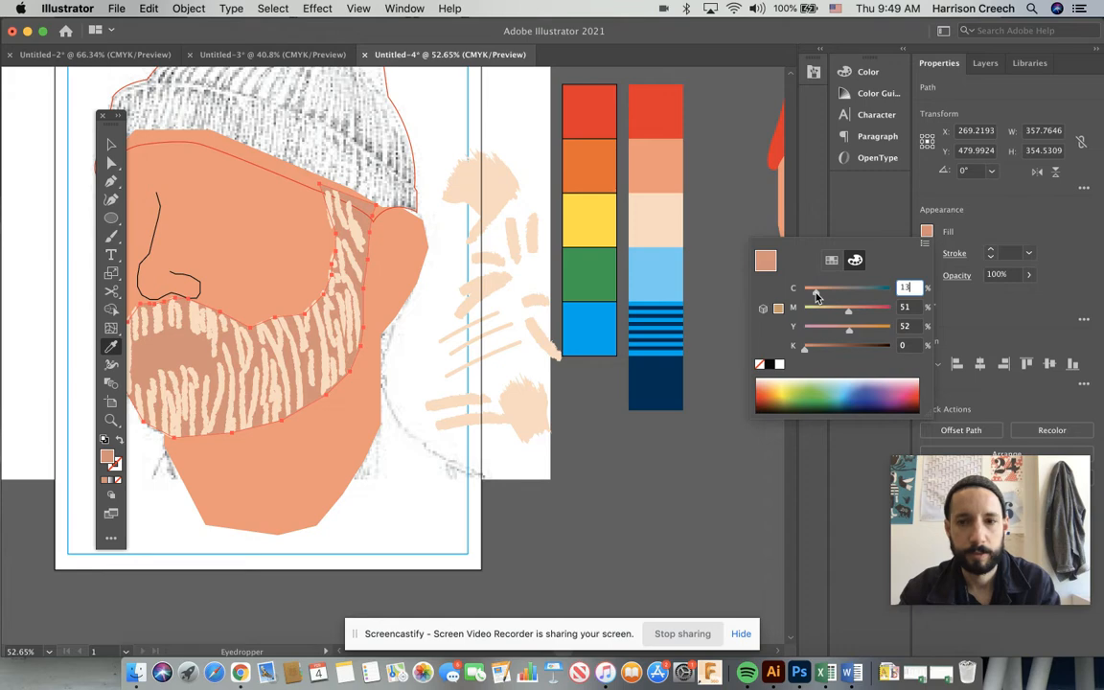
{"action": "left_click_drag", "start_coordinate": [813, 291], "coordinate": [812, 291]}
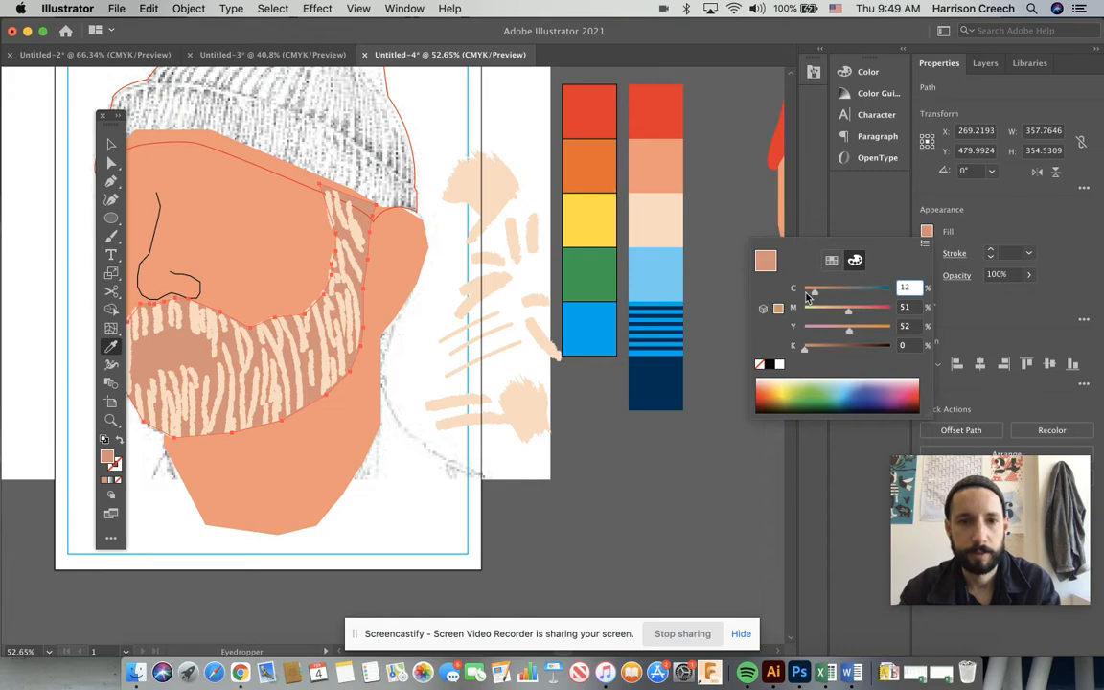
{"action": "left_click", "coordinate": [669, 463]}
{"action": "scroll", "coordinate": [670, 461], "scroll_direction": "left", "scroll_amount": 4}
{"action": "left_click", "coordinate": [671, 458]}
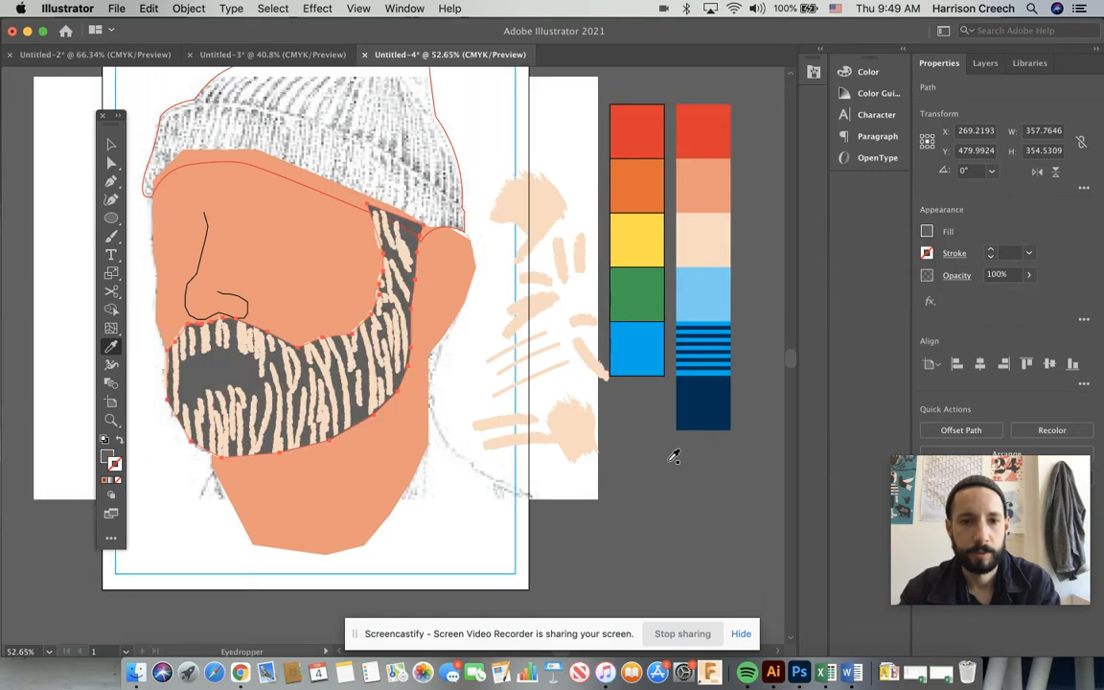
{"action": "scroll", "coordinate": [674, 457], "scroll_direction": "left", "scroll_amount": 3}
{"action": "left_click", "coordinate": [111, 143]}
{"action": "left_click", "coordinate": [162, 164]}
{"action": "scroll", "coordinate": [210, 197], "scroll_direction": "left", "scroll_amount": 3}
{"action": "scroll", "coordinate": [210, 198], "scroll_direction": "up", "scroll_amount": 1}
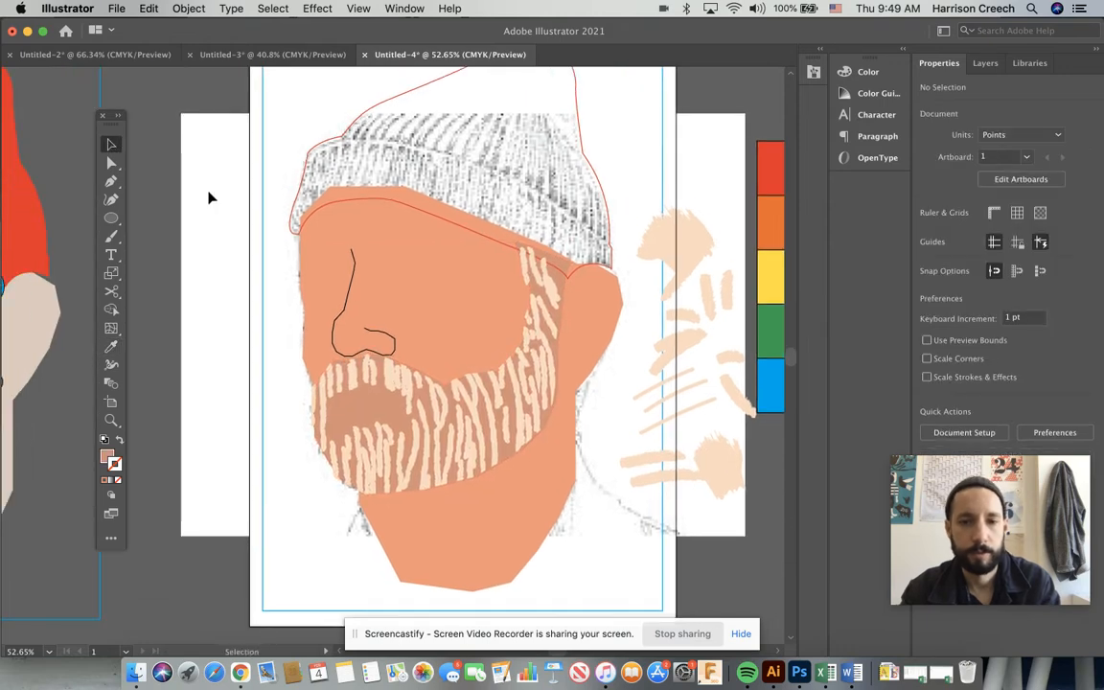
- Examine the beard strokes and darker base where the sideburn meets the hat and ear
{"action": "left_click", "coordinate": [572, 271]}
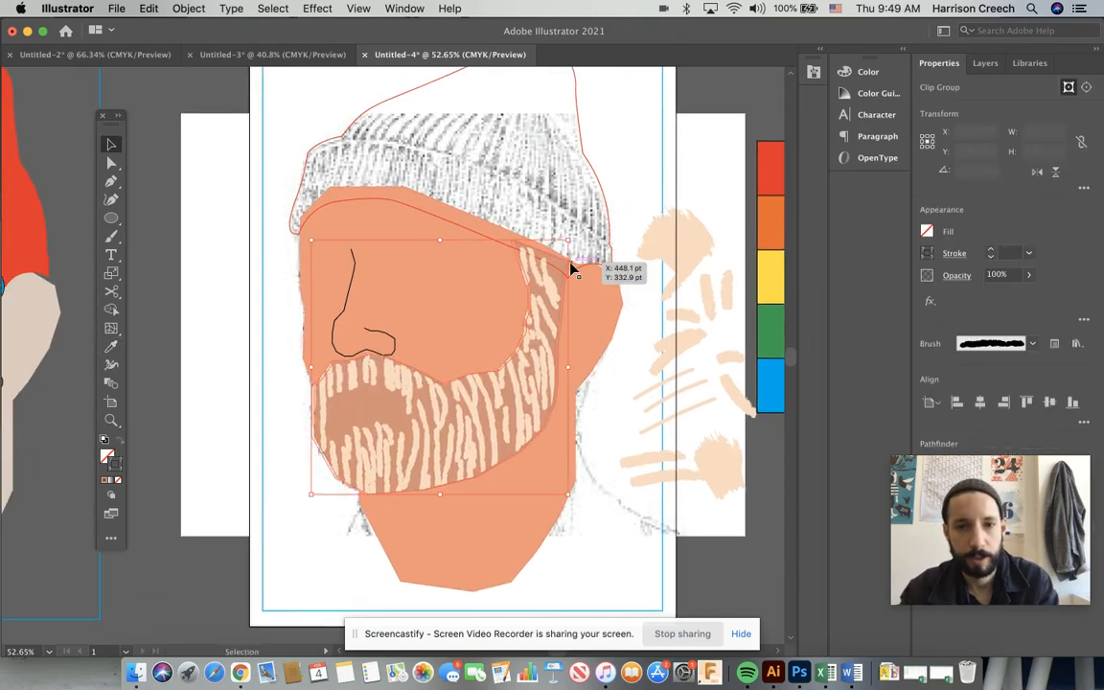
{"action": "scroll", "coordinate": [559, 293], "scroll_direction": "up", "scroll_amount": 6}
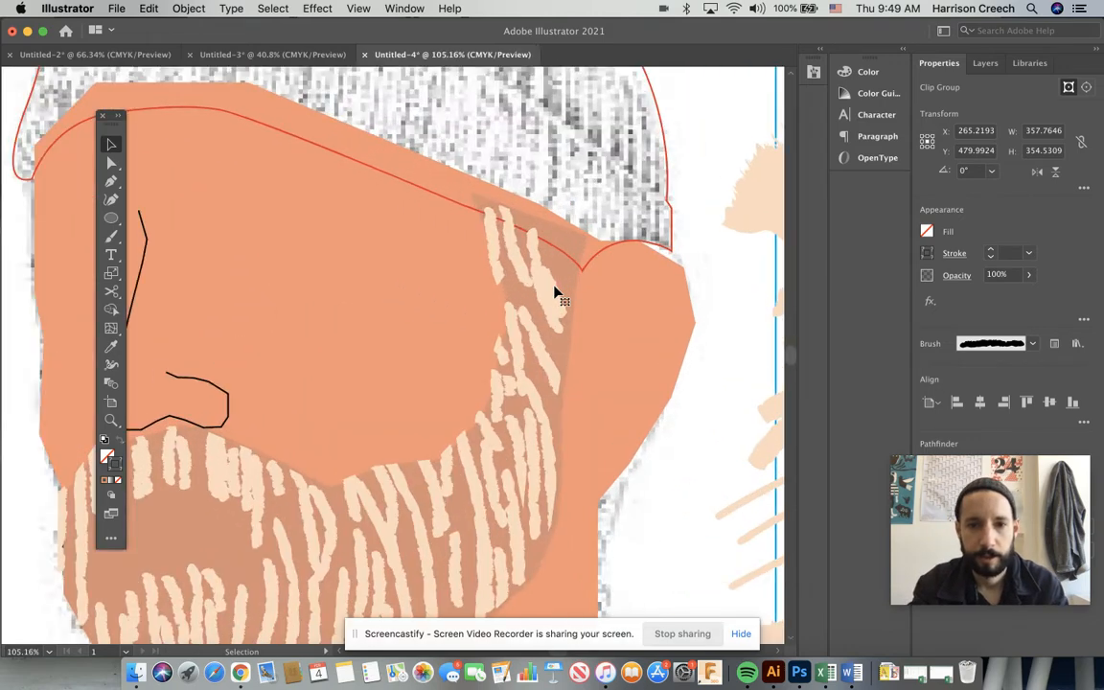
{"action": "left_click", "coordinate": [602, 233]}
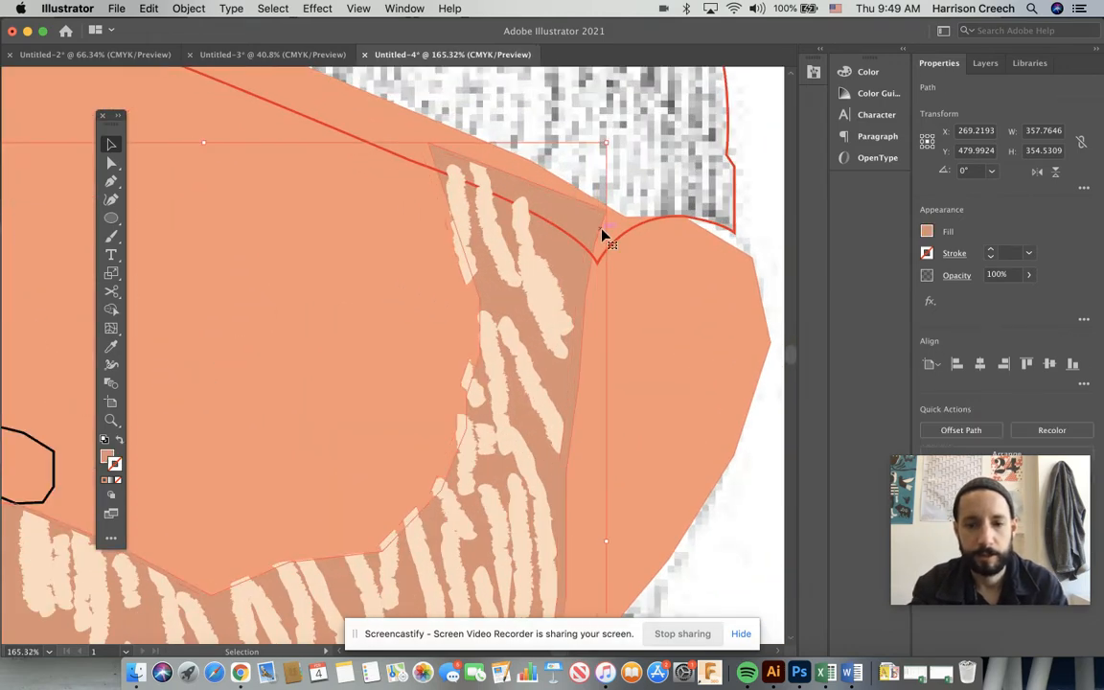
{"action": "scroll", "coordinate": [601, 235], "scroll_direction": "down", "scroll_amount": 9}
{"action": "scroll", "coordinate": [593, 233], "scroll_direction": "up", "scroll_amount": 2}
{"action": "scroll", "coordinate": [593, 233], "scroll_direction": "right", "scroll_amount": 2}
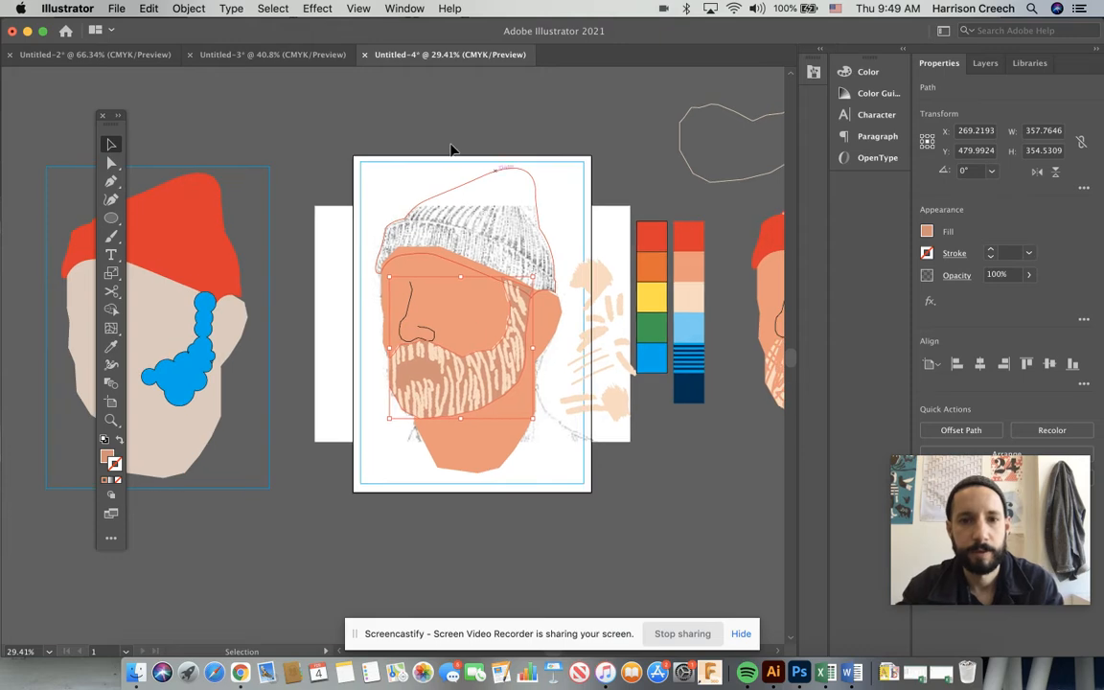
- Select the whole traced head, cut it from the artboard and paste it beside the row of finished portrait variations
{"action": "left_click_drag", "start_coordinate": [386, 134], "coordinate": [538, 421]}
{"action": "left_click_drag", "start_coordinate": [539, 470], "coordinate": [539, 473]}
{"action": "scroll", "coordinate": [539, 474], "scroll_direction": "right", "scroll_amount": 5}
{"action": "scroll", "coordinate": [539, 477], "scroll_direction": "right", "scroll_amount": 10}
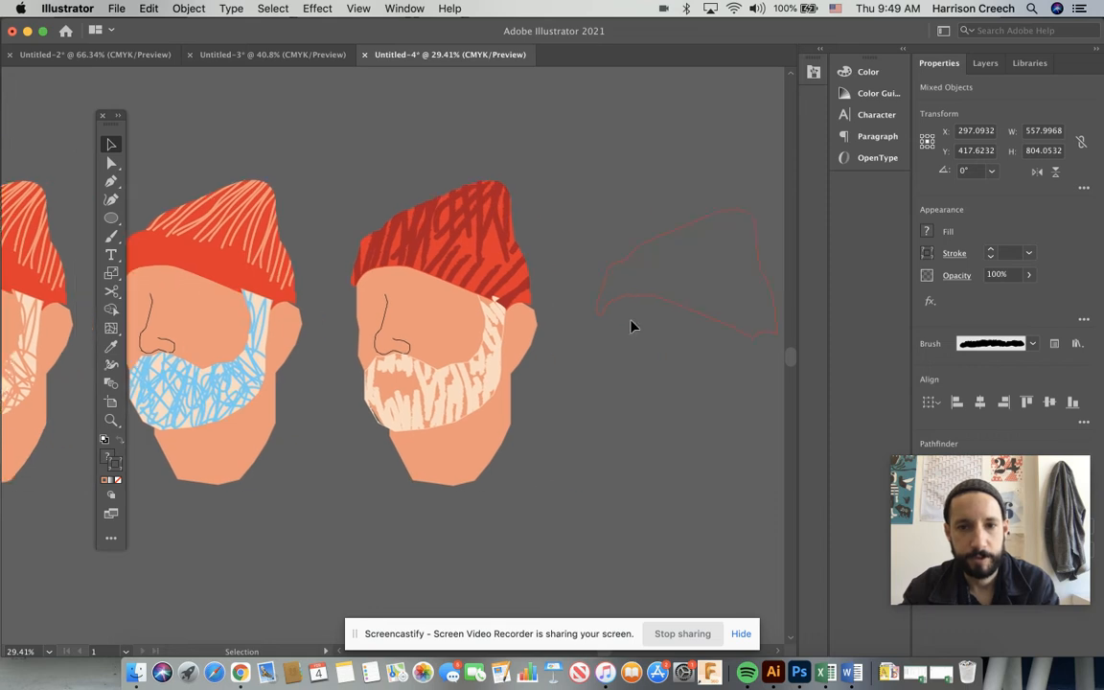
{"action": "key", "text": "super+x"}
{"action": "key", "text": "super+v"}
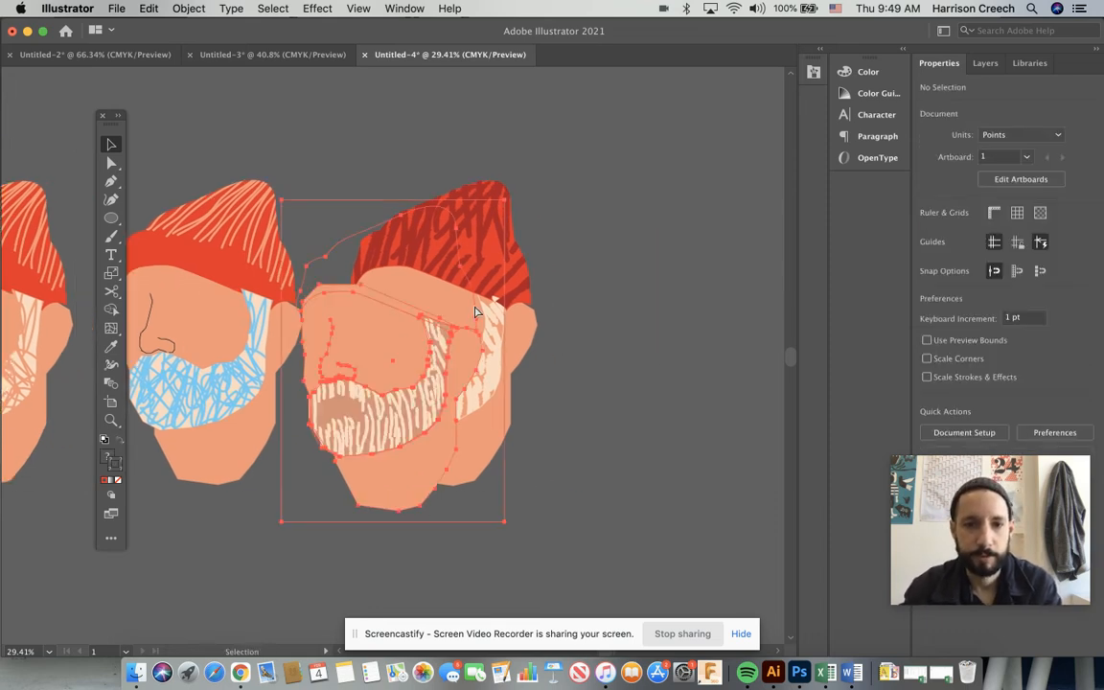
{"action": "left_click_drag", "start_coordinate": [378, 337], "coordinate": [648, 325]}
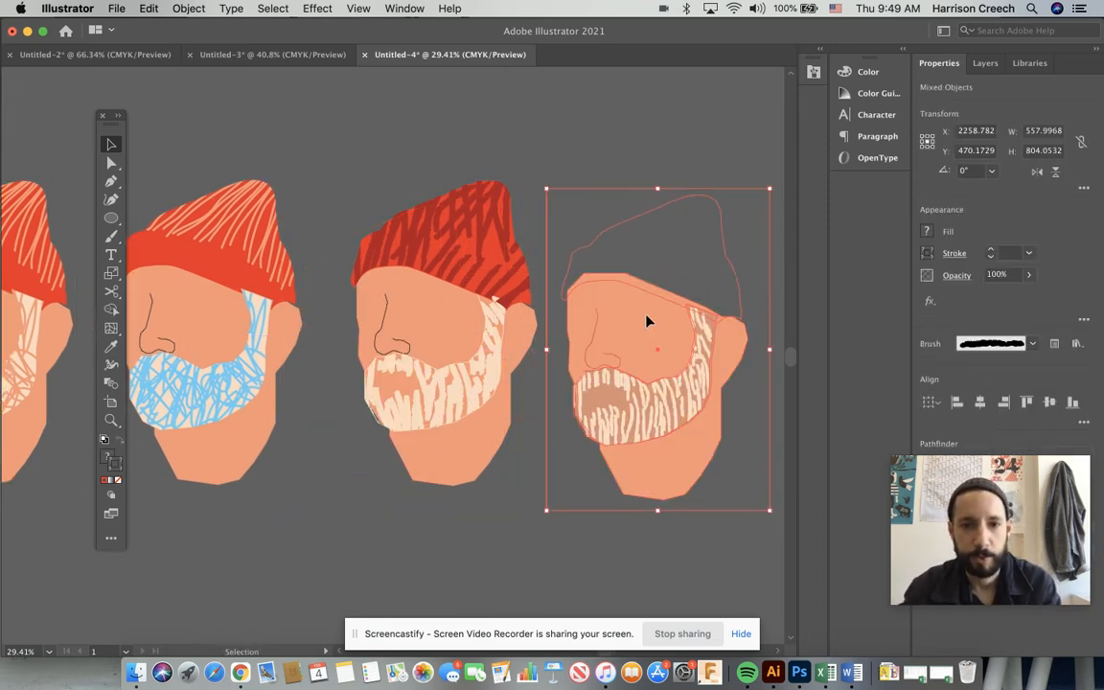
{"action": "left_click", "coordinate": [590, 138]}
- Compare the relocated head with the finished portrait variations beside it
{"action": "scroll", "coordinate": [589, 138], "scroll_direction": "left", "scroll_amount": 3}
{"action": "left_click", "coordinate": [615, 200]}
{"action": "left_click", "coordinate": [623, 197]}
{"action": "scroll", "coordinate": [622, 196], "scroll_direction": "down", "scroll_amount": 1}
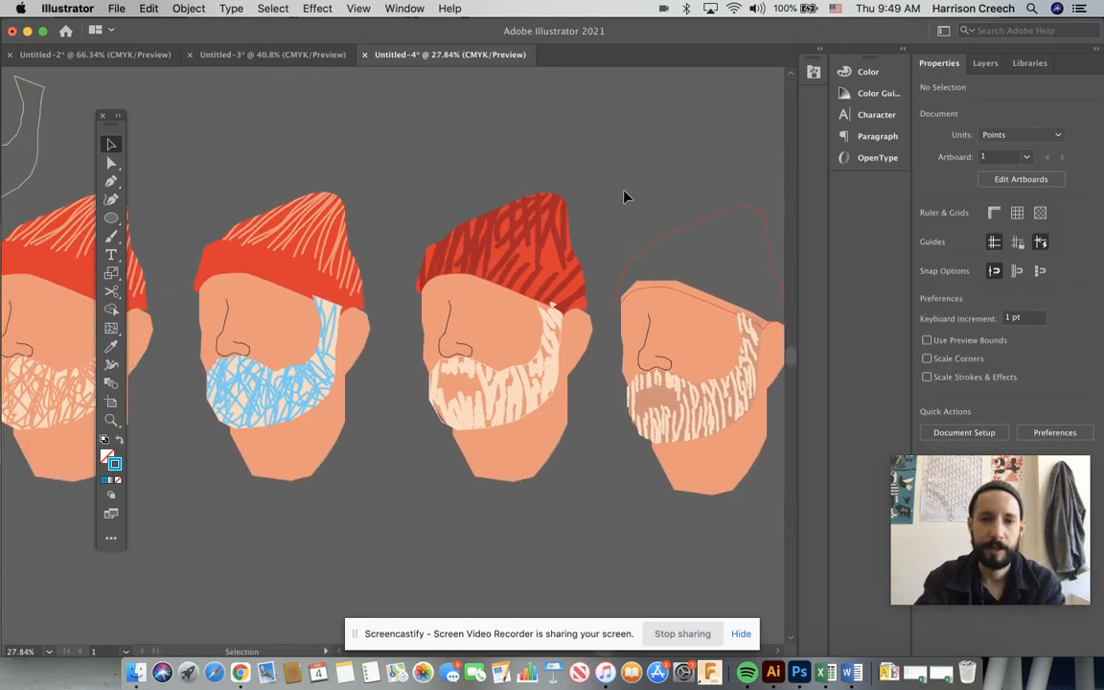
{"action": "scroll", "coordinate": [732, 455], "scroll_direction": "right", "scroll_amount": 3}
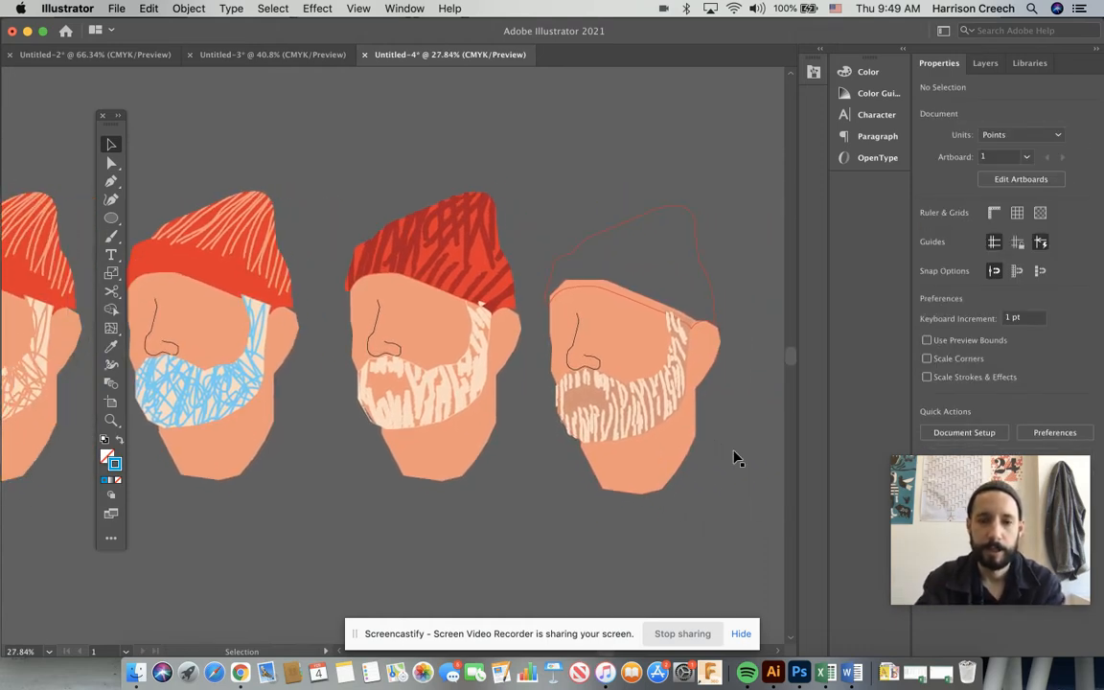
- Move the pasted head slightly up and to the right so it lines up with the portrait row, and deselect it
{"action": "scroll", "coordinate": [733, 457], "scroll_direction": "left", "scroll_amount": 3}
{"action": "scroll", "coordinate": [734, 458], "scroll_direction": "up", "scroll_amount": 1}
{"action": "mouse_move", "coordinate": [729, 487]}
{"action": "left_mouse_down"}
{"action": "mouse_move", "coordinate": [729, 450]}
{"action": "mouse_move", "coordinate": [734, 478]}
{"action": "left_mouse_up"}
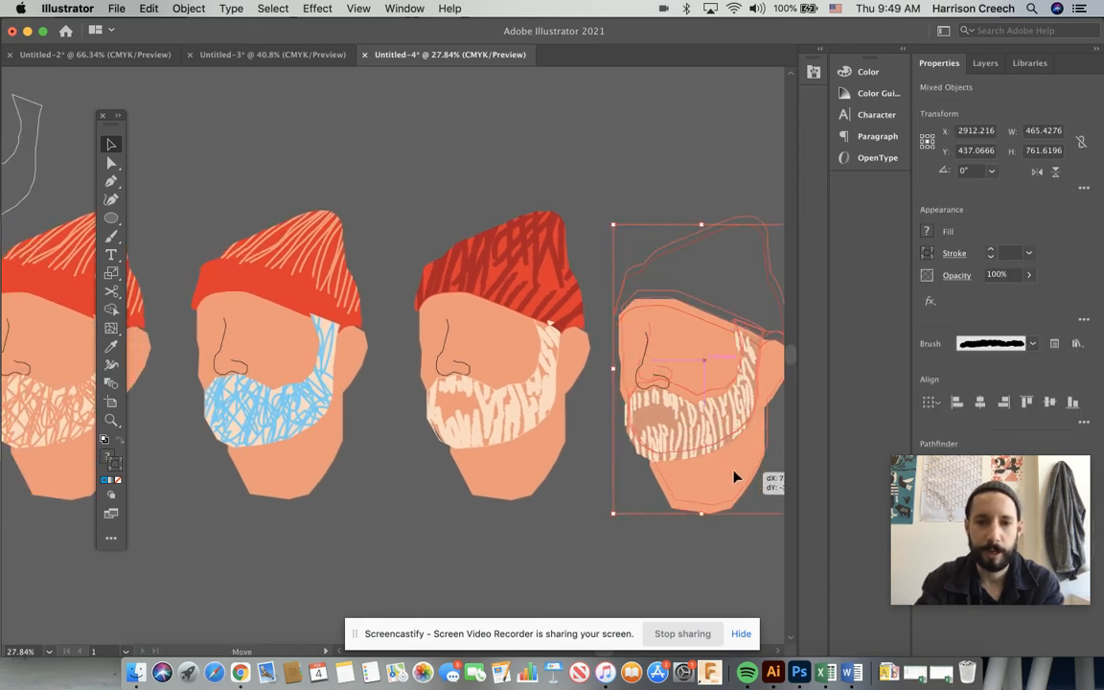
{"action": "left_click", "coordinate": [600, 499]}
- Examine the spacing and colours across the whole row of portraits, back to the artboard with the sketch
{"action": "scroll", "coordinate": [601, 500], "scroll_direction": "left", "scroll_amount": 6}
{"action": "scroll", "coordinate": [600, 500], "scroll_direction": "up", "scroll_amount": 1}
{"action": "scroll", "coordinate": [601, 501], "scroll_direction": "right", "scroll_amount": 7}
{"action": "scroll", "coordinate": [601, 500], "scroll_direction": "down", "scroll_amount": 1}
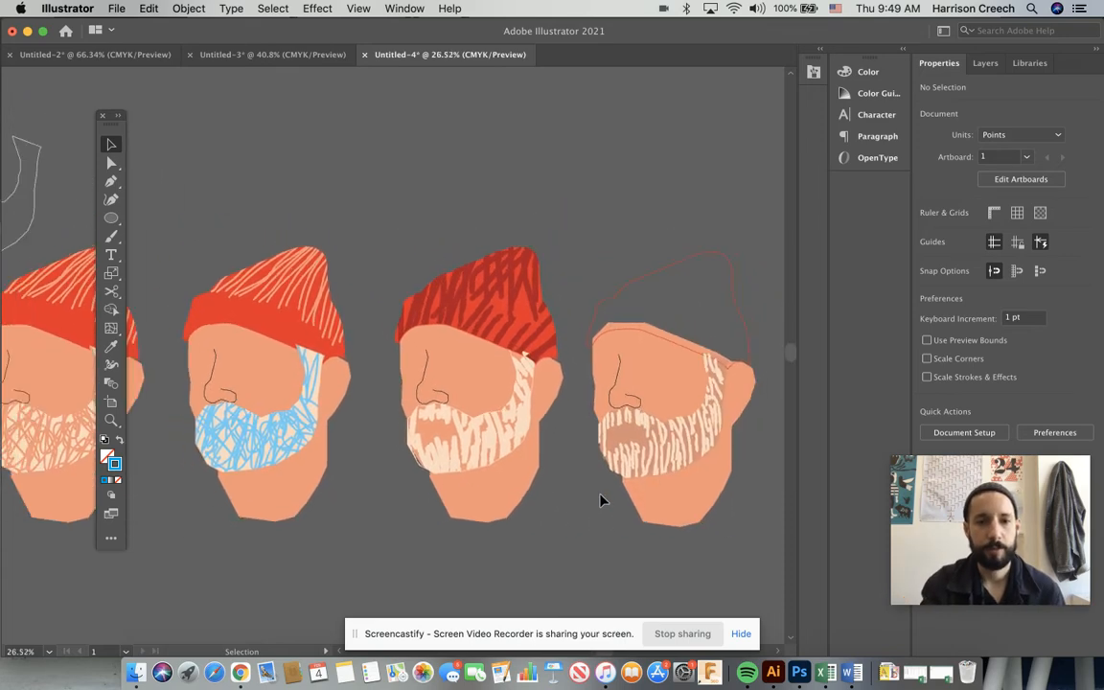
{"action": "scroll", "coordinate": [601, 499], "scroll_direction": "down", "scroll_amount": 2}
{"action": "scroll", "coordinate": [600, 499], "scroll_direction": "left", "scroll_amount": 2}
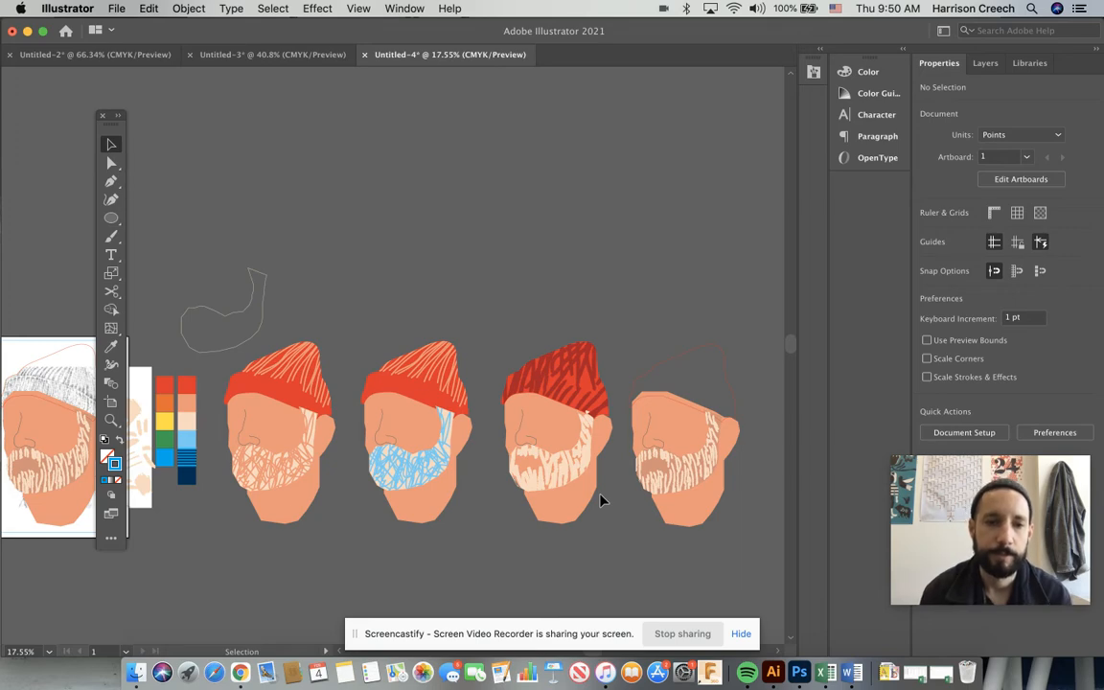
{"action": "scroll", "coordinate": [601, 499], "scroll_direction": "left", "scroll_amount": 10}
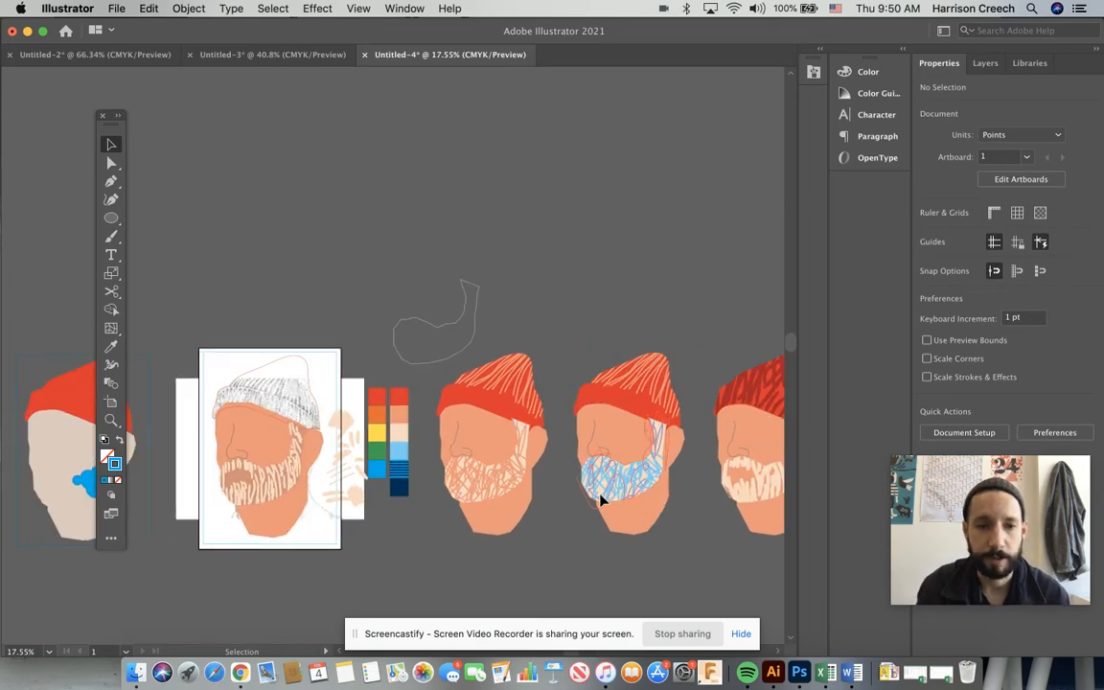
- Select a cream charcoal brush sample beside the sketch to reuse its style, and activate the Paintbrush tool
{"action": "scroll", "coordinate": [604, 498], "scroll_direction": "up", "scroll_amount": 2}
{"action": "scroll", "coordinate": [604, 495], "scroll_direction": "up", "scroll_amount": 5}
{"action": "scroll", "coordinate": [601, 491], "scroll_direction": "left", "scroll_amount": 5}
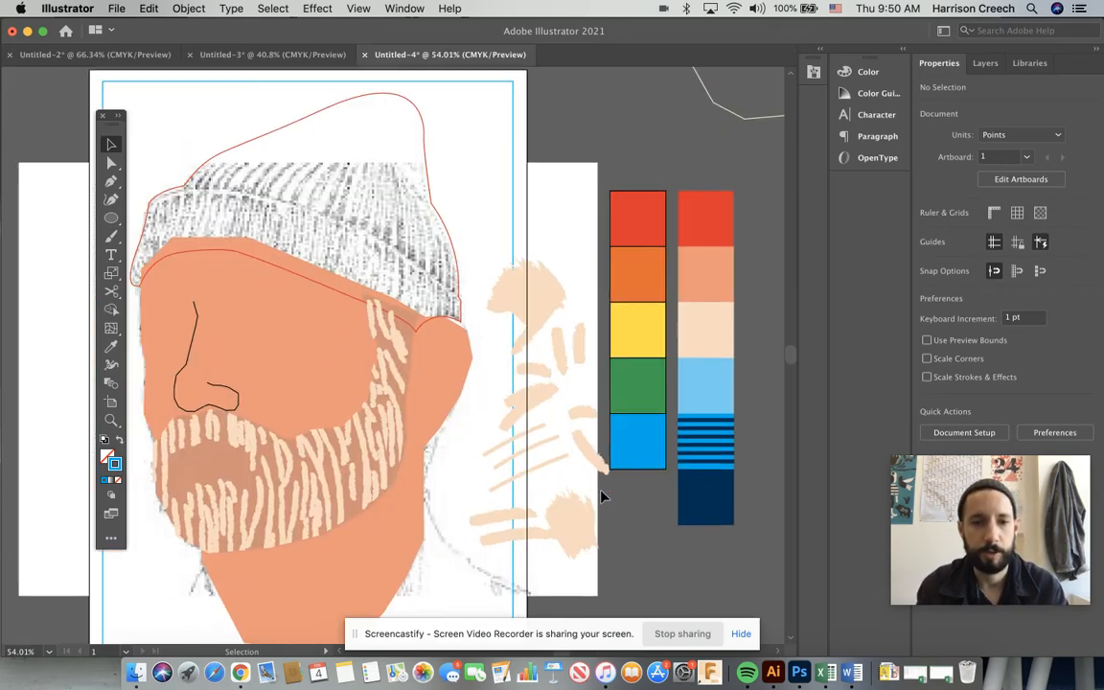
{"action": "scroll", "coordinate": [572, 470], "scroll_direction": "up", "scroll_amount": 3}
{"action": "scroll", "coordinate": [566, 460], "scroll_direction": "left", "scroll_amount": 2}
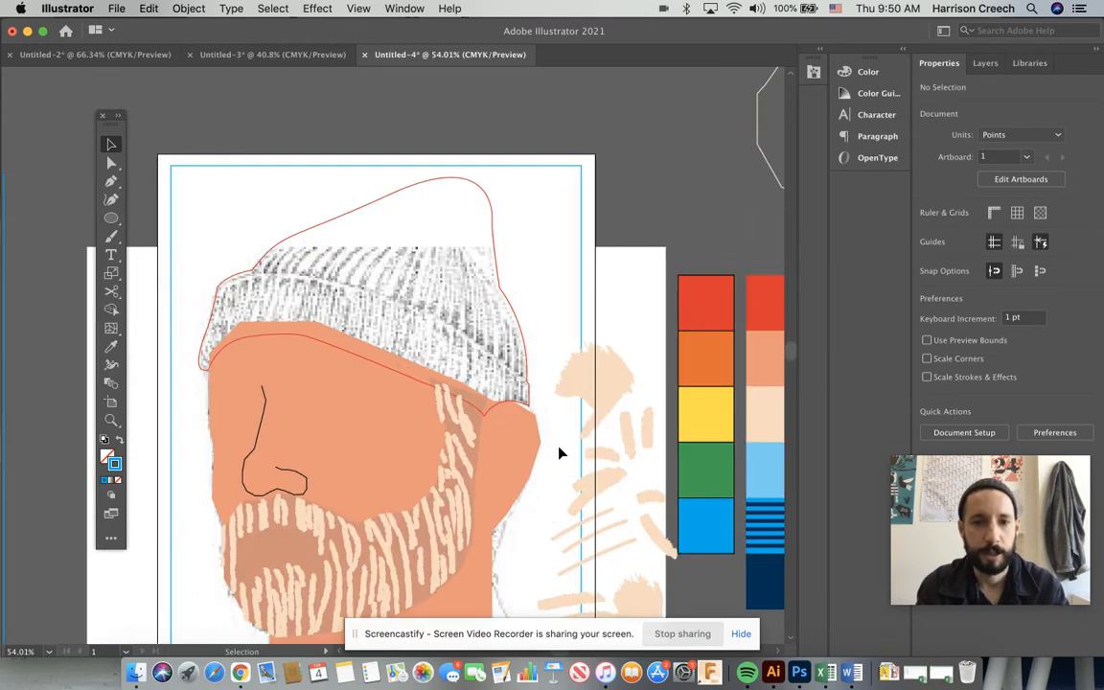
{"action": "left_click", "coordinate": [522, 336]}
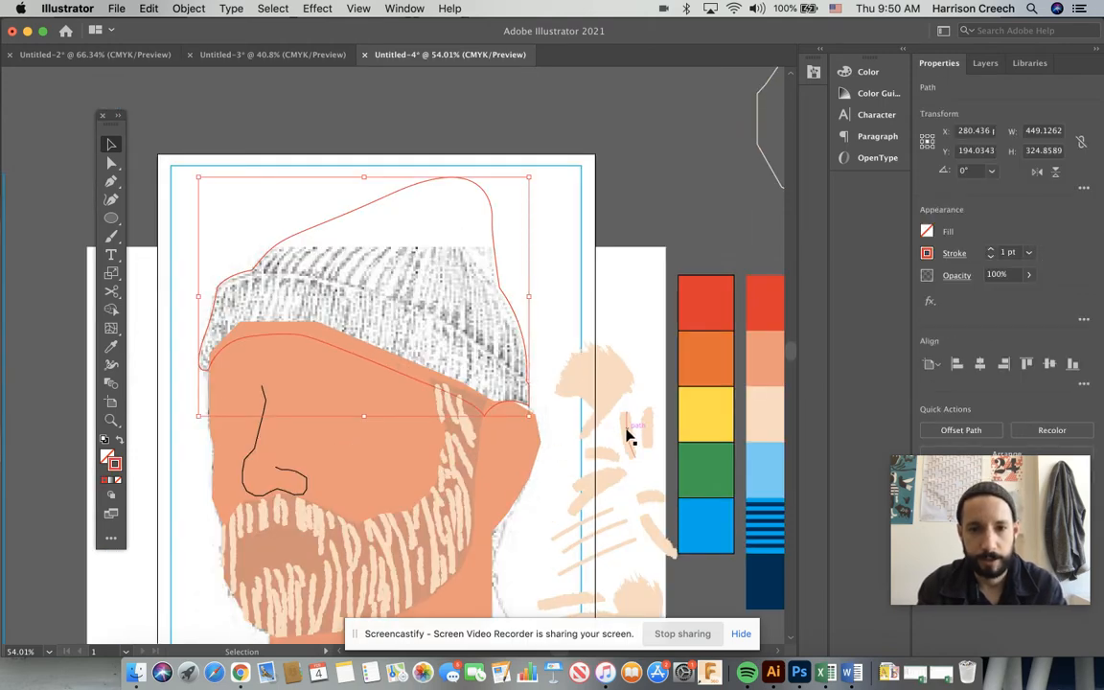
{"action": "left_click", "coordinate": [628, 433]}
{"action": "left_click", "coordinate": [112, 236]}
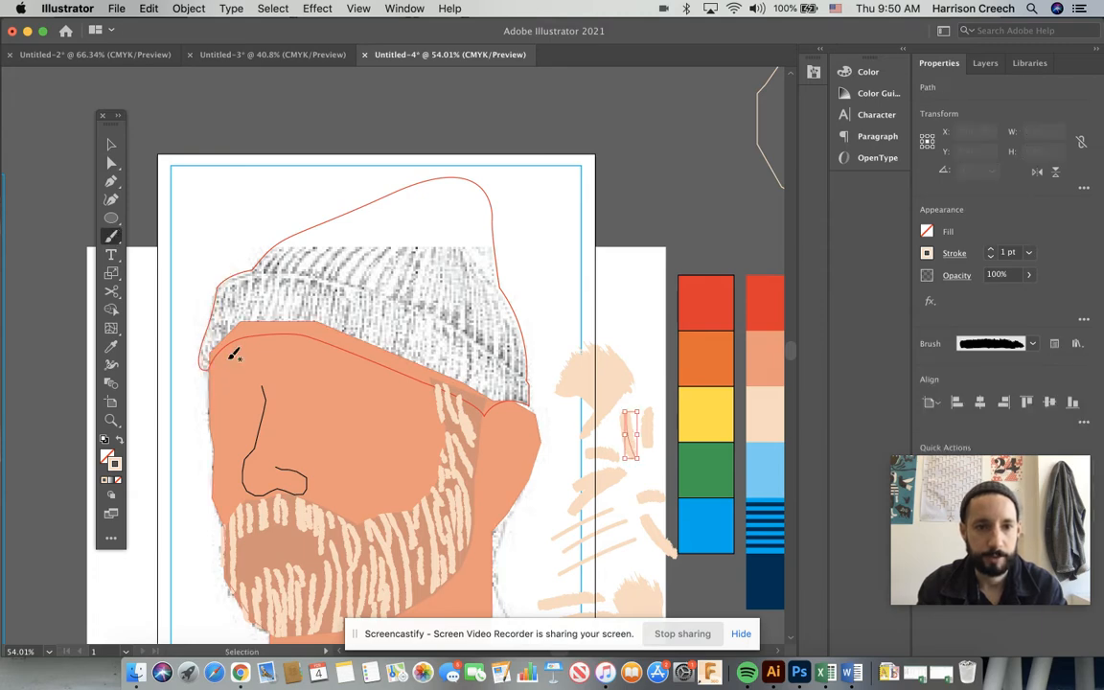
- Try painting broad cream charcoal strokes across the hat's brim with a 4 pt stroke weight
{"action": "left_click", "coordinate": [992, 251]}
{"action": "left_click", "coordinate": [991, 251]}
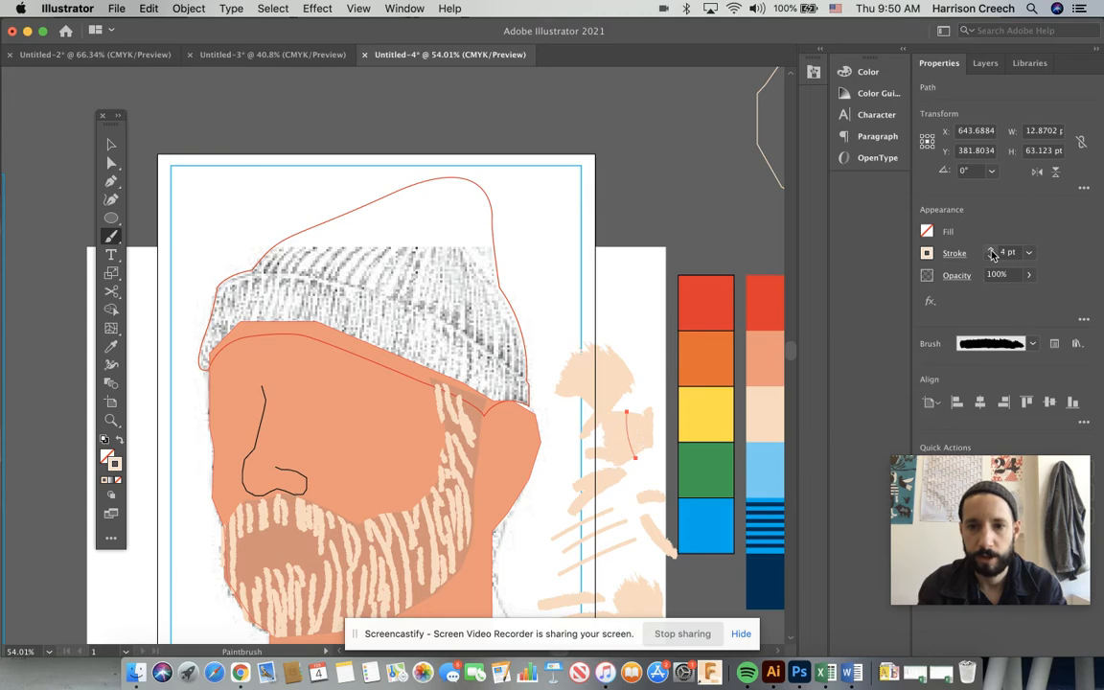
{"action": "left_click_drag", "start_coordinate": [219, 362], "coordinate": [239, 275]}
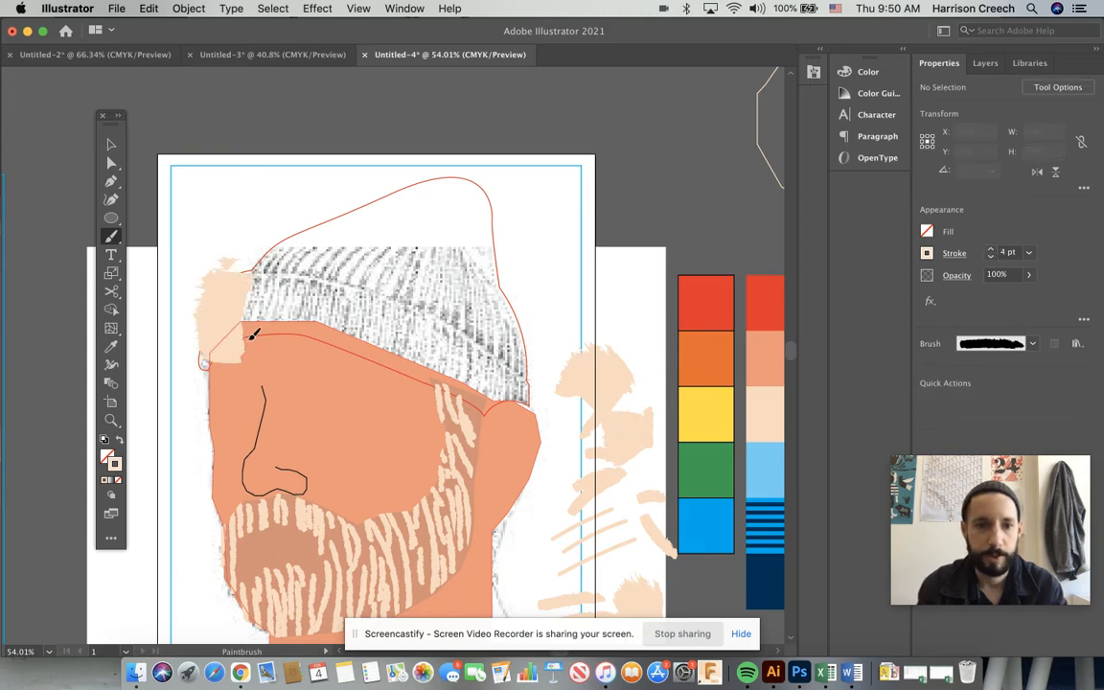
{"action": "left_click_drag", "start_coordinate": [247, 341], "coordinate": [290, 271]}
{"action": "left_click_drag", "start_coordinate": [293, 336], "coordinate": [313, 225]}
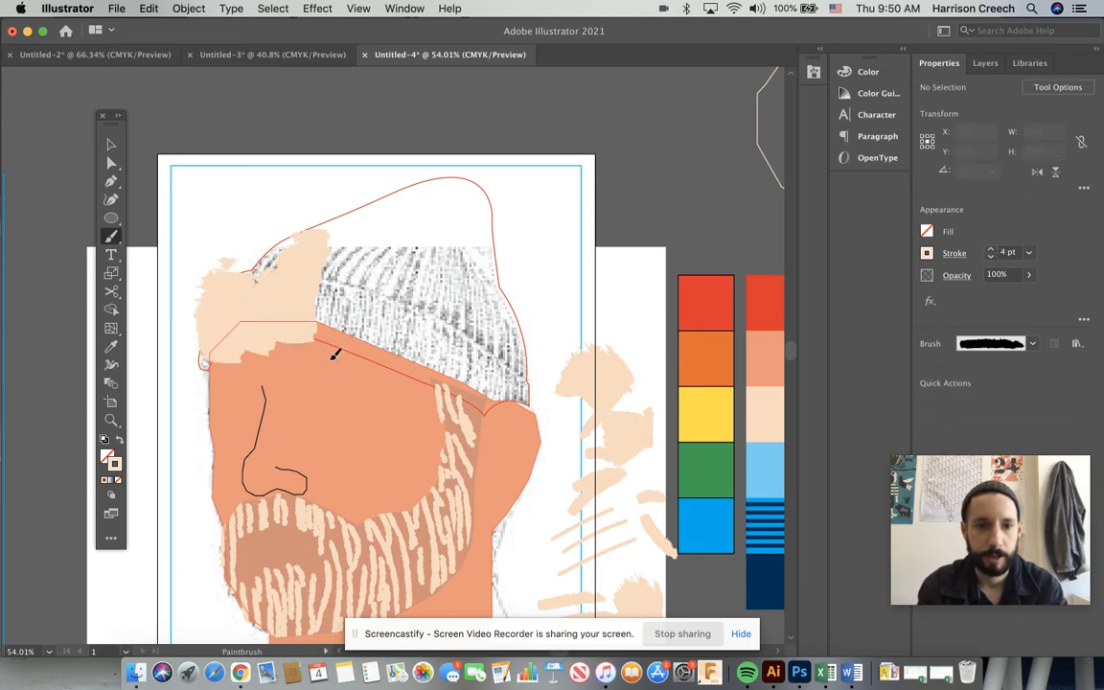
{"action": "left_click_drag", "start_coordinate": [334, 355], "coordinate": [385, 271]}
{"action": "mouse_move", "coordinate": [394, 340]}
{"action": "left_mouse_down"}
{"action": "mouse_move", "coordinate": [424, 291]}
{"action": "mouse_move", "coordinate": [422, 341]}
{"action": "left_mouse_up"}
- Undo the broad charcoal strokes on the hat, including the last stroke weight increase
{"action": "key", "text": "super+z"}
{"action": "key", "text": "super+z"}
{"action": "key", "text": "super+z"}
{"action": "key", "text": "super+z"}
{"action": "key", "text": "super+z"}
{"action": "key", "text": "super+z"}
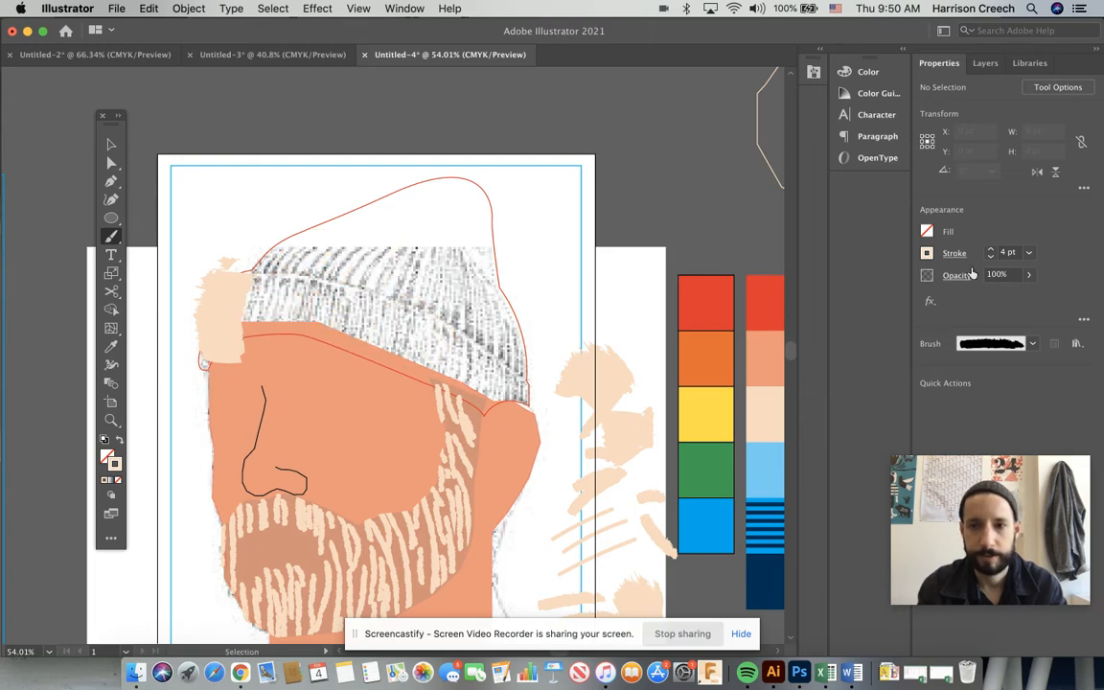
{"action": "key", "text": "super+z"}
- Set the stroke weight to 2 pt and paint a row of short charcoal strokes along the hat's brim
{"action": "left_click", "coordinate": [990, 257]}
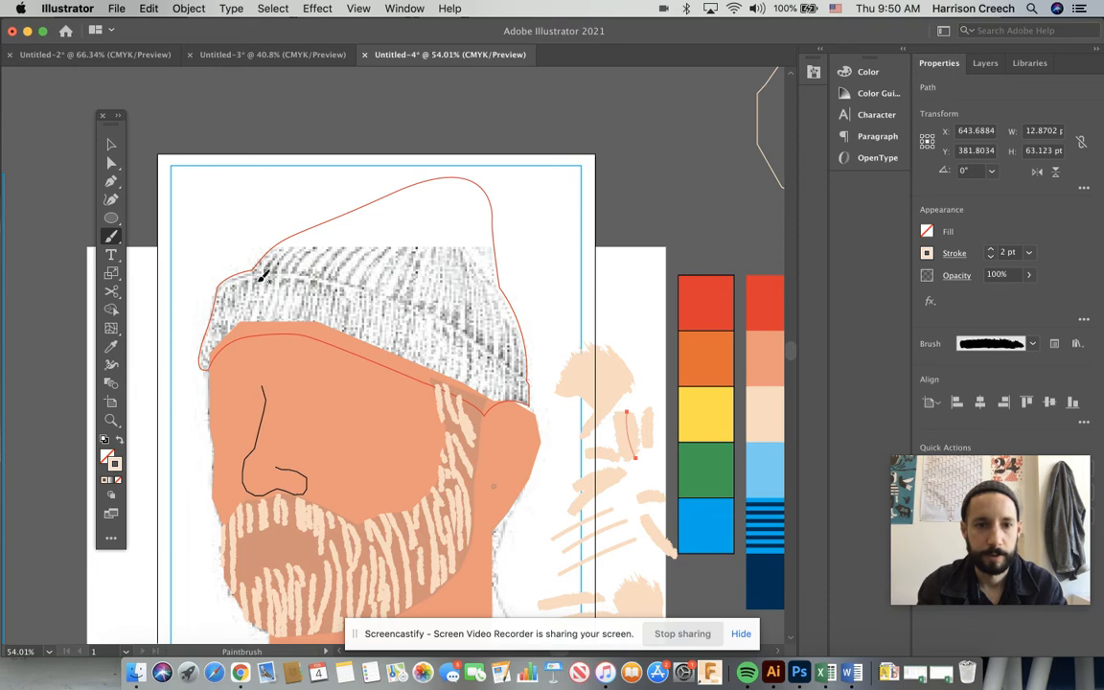
{"action": "mouse_move", "coordinate": [233, 284]}
{"action": "left_mouse_down"}
{"action": "mouse_move", "coordinate": [215, 346]}
{"action": "mouse_move", "coordinate": [269, 269]}
{"action": "mouse_move", "coordinate": [274, 335]}
{"action": "mouse_move", "coordinate": [337, 284]}
{"action": "mouse_move", "coordinate": [308, 320]}
{"action": "mouse_move", "coordinate": [354, 257]}
{"action": "mouse_move", "coordinate": [364, 347]}
{"action": "mouse_move", "coordinate": [396, 286]}
{"action": "mouse_move", "coordinate": [428, 366]}
{"action": "left_mouse_up"}
{"action": "mouse_move", "coordinate": [460, 324]}
{"action": "left_mouse_down"}
{"action": "mouse_move", "coordinate": [456, 412]}
{"action": "mouse_move", "coordinate": [495, 414]}
{"action": "left_mouse_up"}
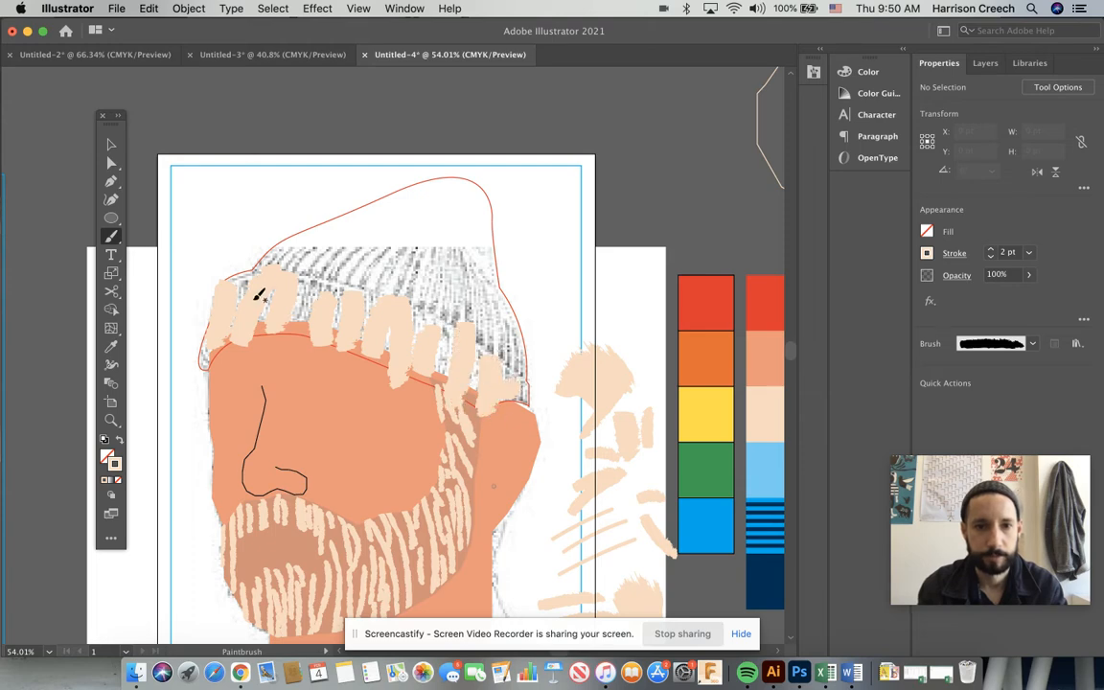
- Paint long charcoal strokes from the brim converging on the hat's peak, overlapping the hat outline at the edges
{"action": "left_click_drag", "start_coordinate": [266, 251], "coordinate": [472, 178]}
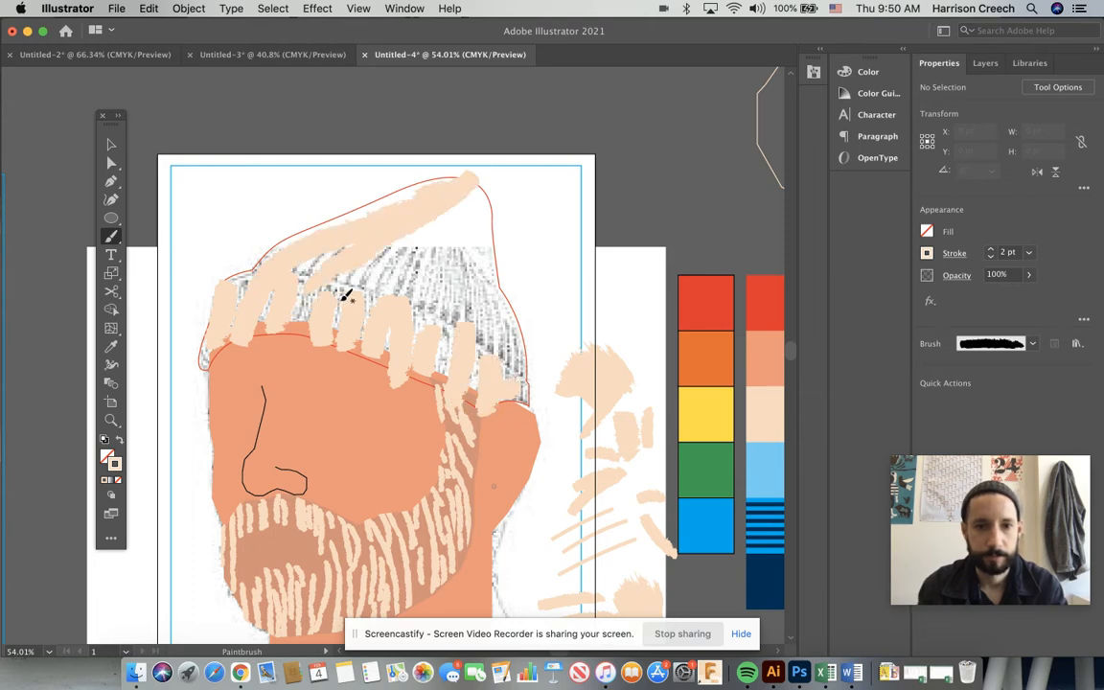
{"action": "mouse_move", "coordinate": [430, 240]}
{"action": "left_mouse_down"}
{"action": "mouse_move", "coordinate": [461, 184]}
{"action": "mouse_move", "coordinate": [435, 331]}
{"action": "left_mouse_up"}
{"action": "left_click_drag", "start_coordinate": [462, 277], "coordinate": [466, 171]}
{"action": "left_click_drag", "start_coordinate": [505, 309], "coordinate": [524, 371]}
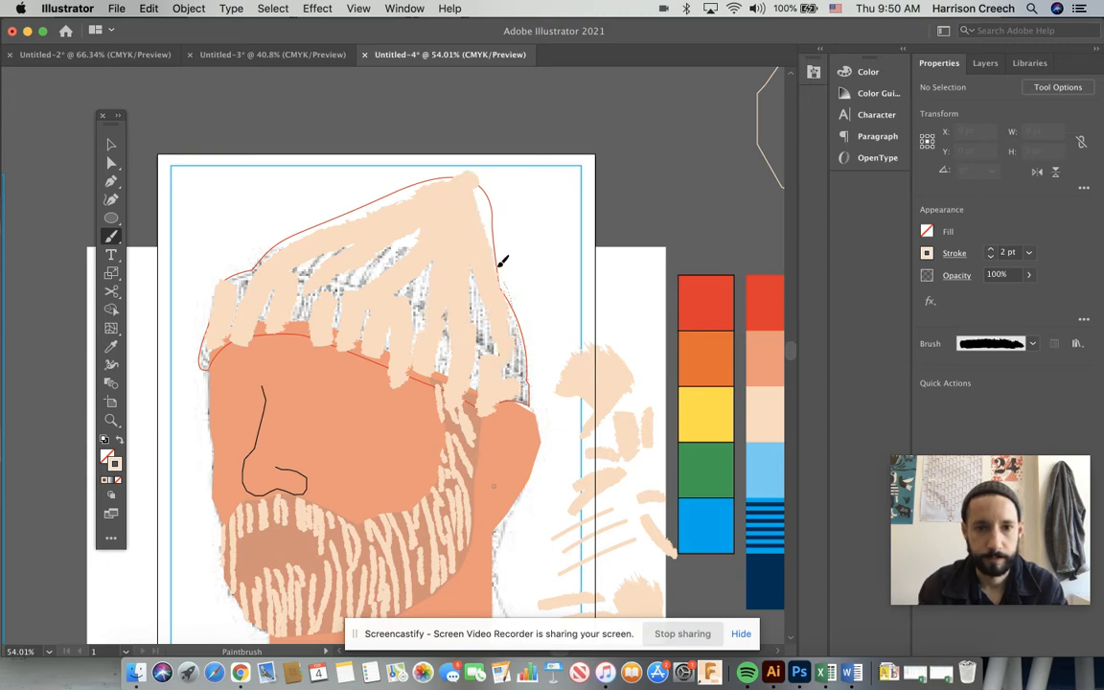
{"action": "left_click_drag", "start_coordinate": [467, 165], "coordinate": [466, 166]}
{"action": "left_click_drag", "start_coordinate": [252, 279], "coordinate": [250, 283]}
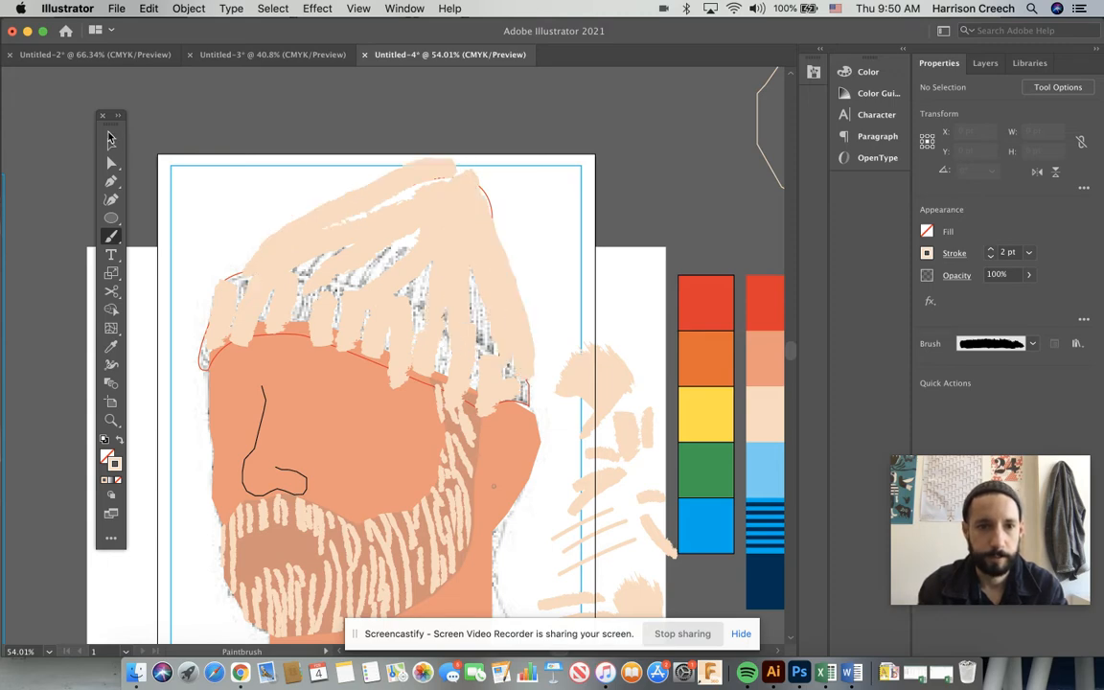
- Select all the painted hat strokes without the face, beard or hat outline shapes, and group them
{"action": "left_click", "coordinate": [111, 145]}
{"action": "scroll", "coordinate": [320, 219], "scroll_direction": "left", "scroll_amount": 3}
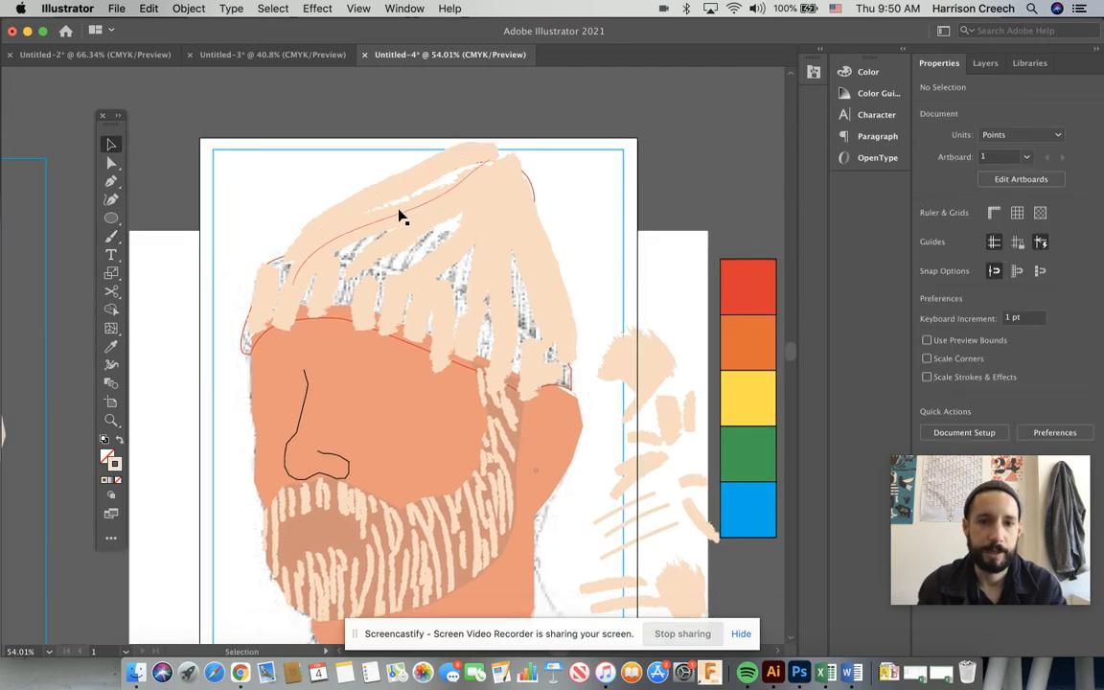
{"action": "left_click_drag", "start_coordinate": [541, 336], "coordinate": [576, 367]}
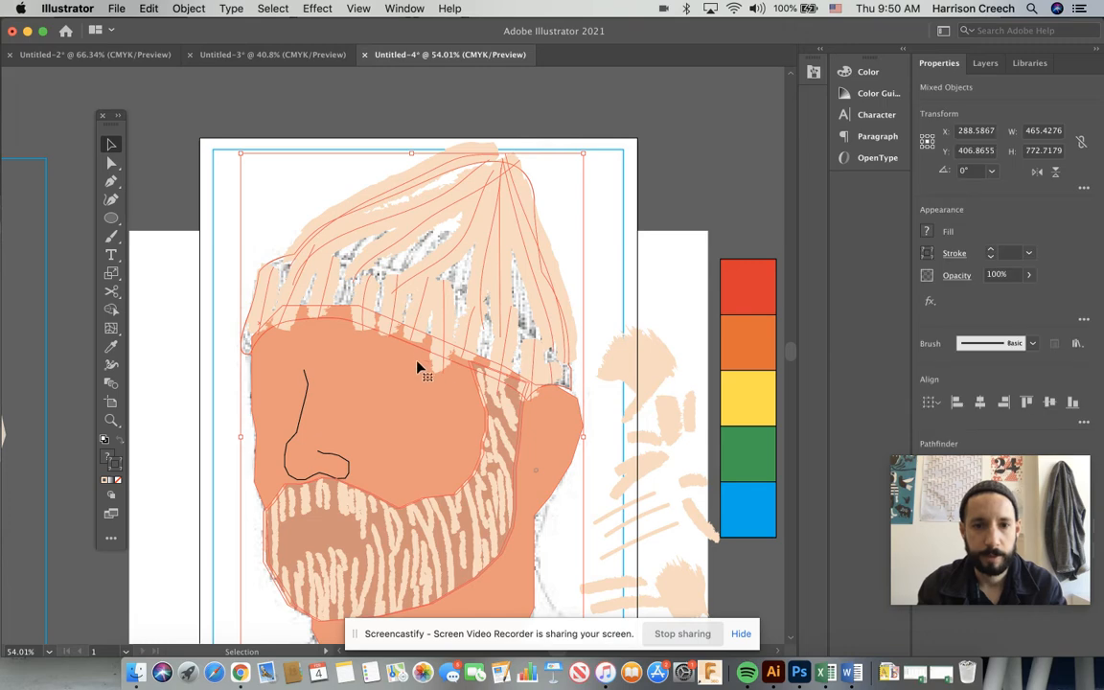
{"action": "scroll", "coordinate": [337, 301], "scroll_direction": "up", "scroll_amount": 3}
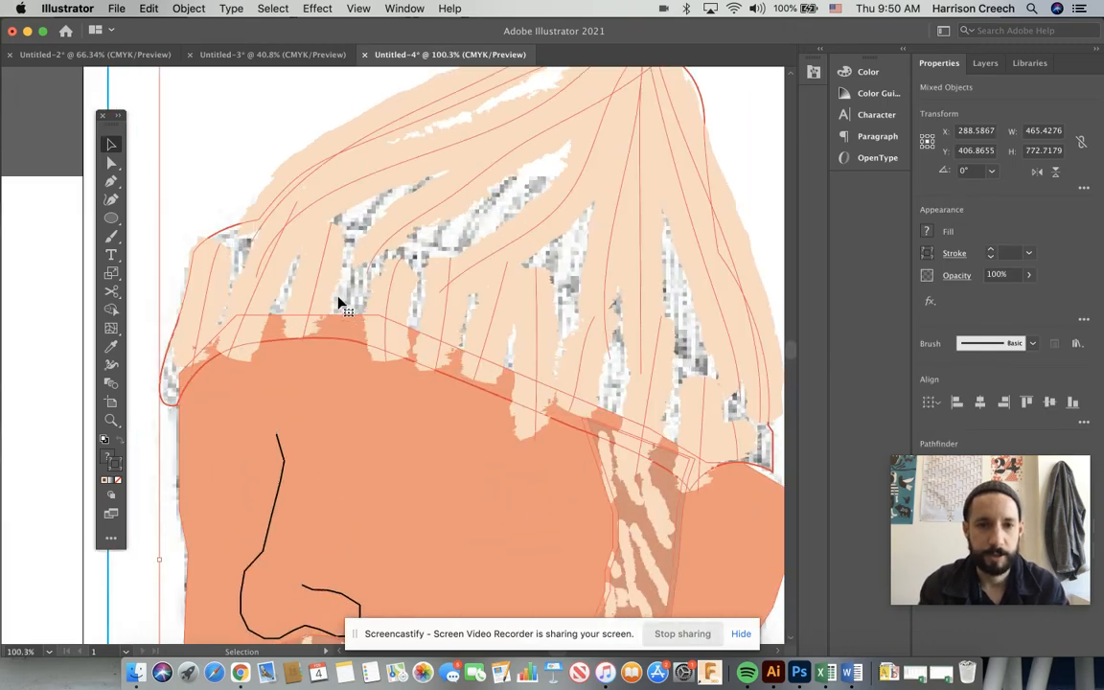
{"action": "left_click", "coordinate": [333, 323], "text": "shift"}
{"action": "left_click", "coordinate": [334, 322], "text": "shift"}
{"action": "scroll", "coordinate": [219, 237], "scroll_direction": "down", "scroll_amount": 2}
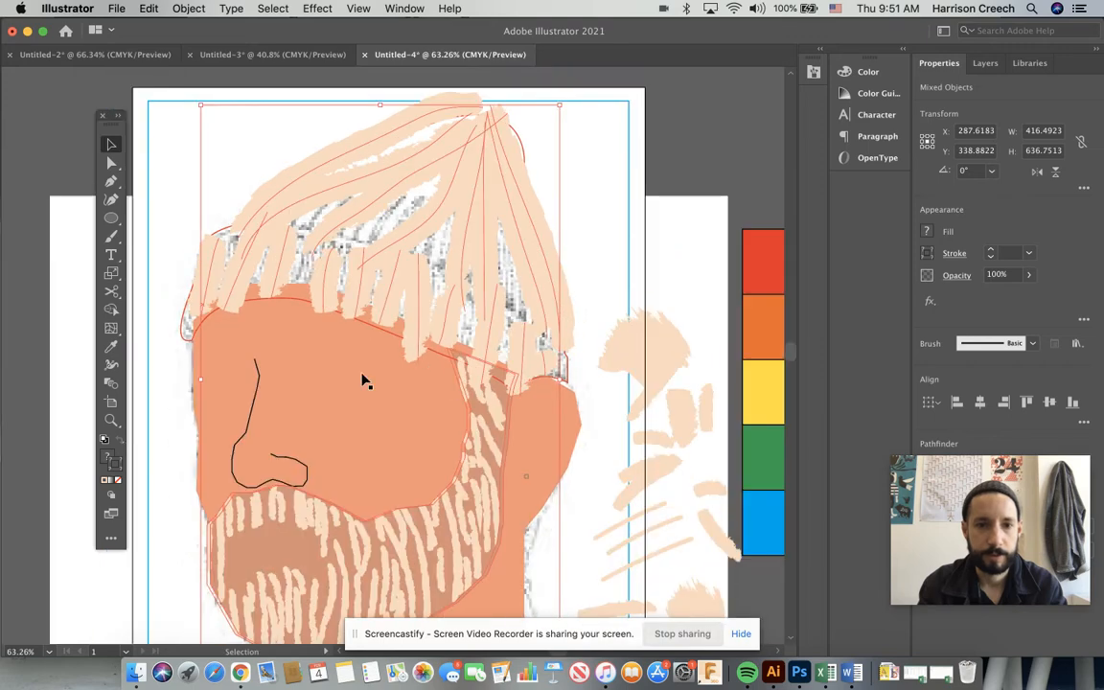
{"action": "left_click", "coordinate": [468, 420], "text": "shift"}
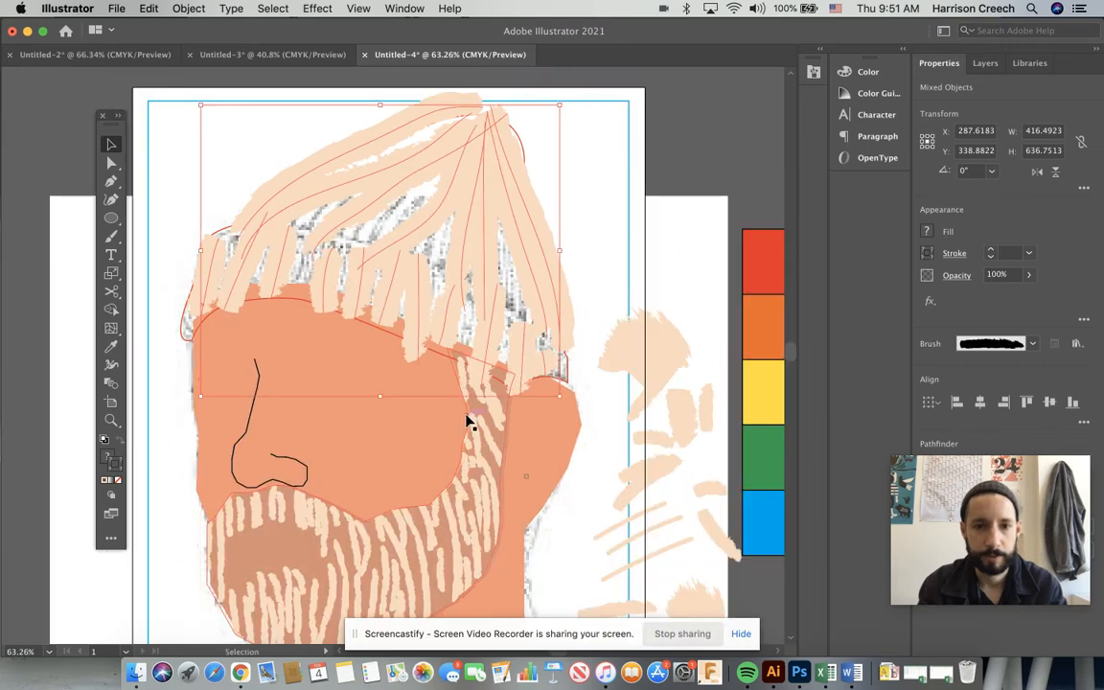
{"action": "scroll", "coordinate": [601, 237], "scroll_direction": "up", "scroll_amount": 1}
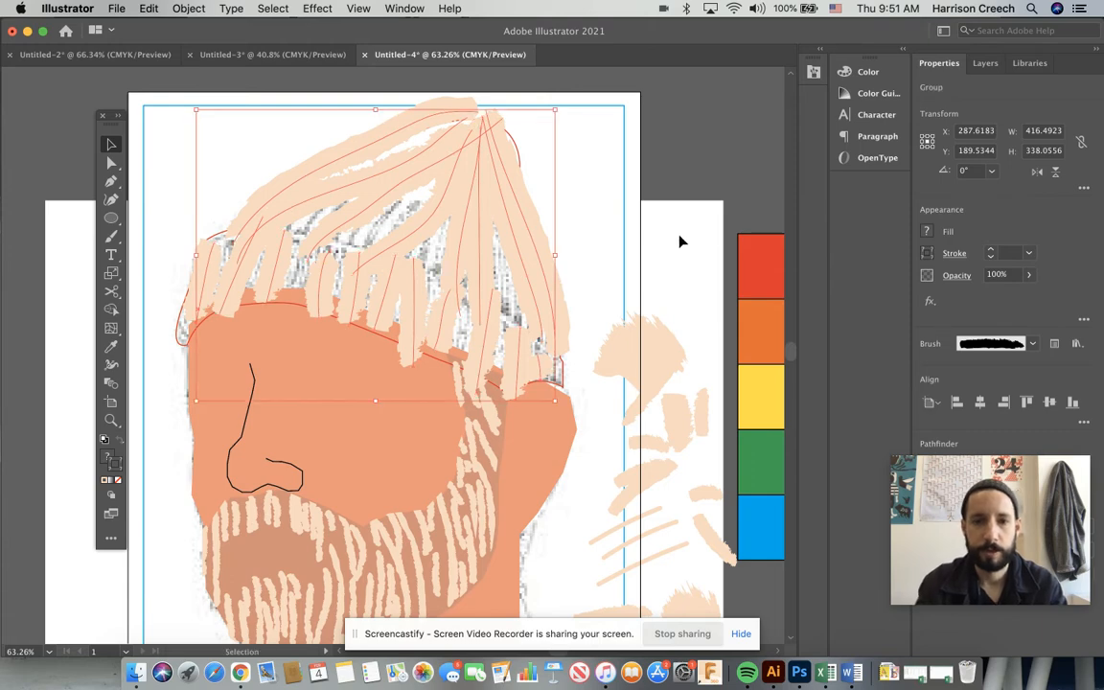
- Recolour the hat stroke group with the palette's salmon swatch as its stroke colour, without fill, at 2 pt weight
{"action": "scroll", "coordinate": [679, 242], "scroll_direction": "right", "scroll_amount": 5}
{"action": "key", "text": "i"}
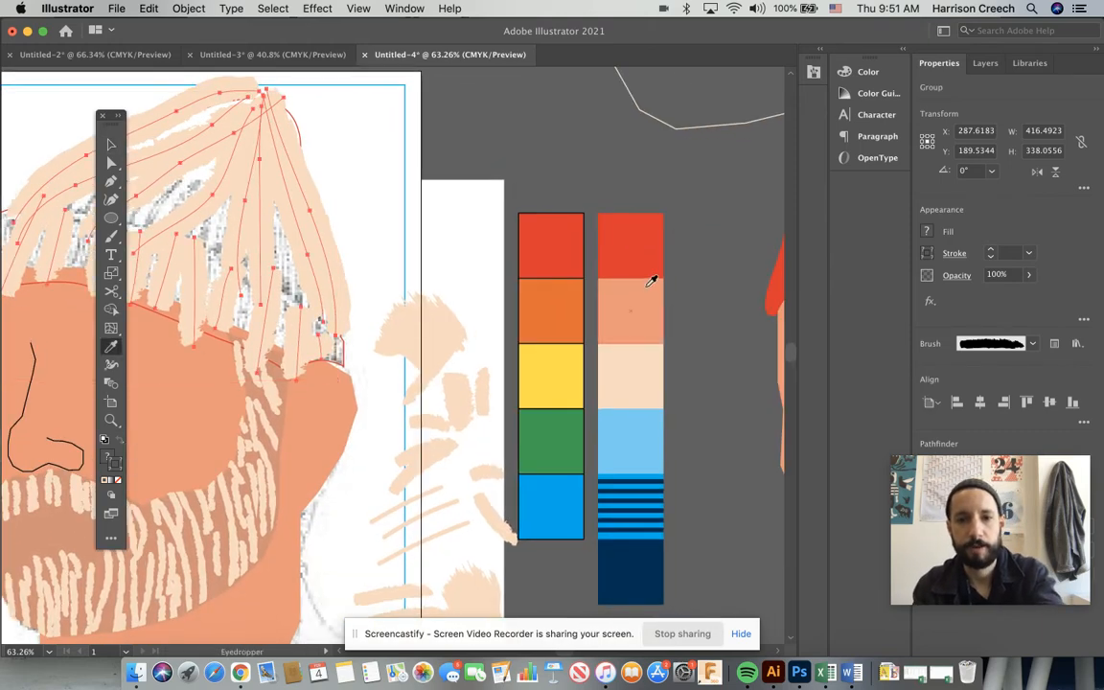
{"action": "left_click", "coordinate": [646, 292]}
{"action": "scroll", "coordinate": [575, 278], "scroll_direction": "left", "scroll_amount": 5}
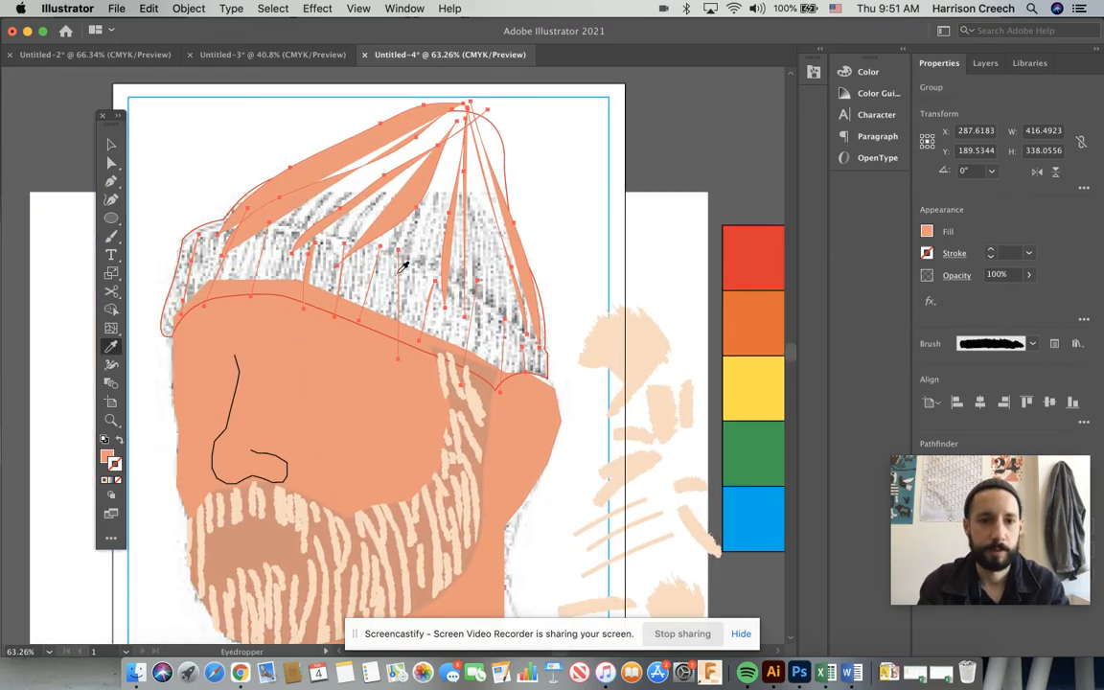
{"action": "left_click", "coordinate": [120, 440]}
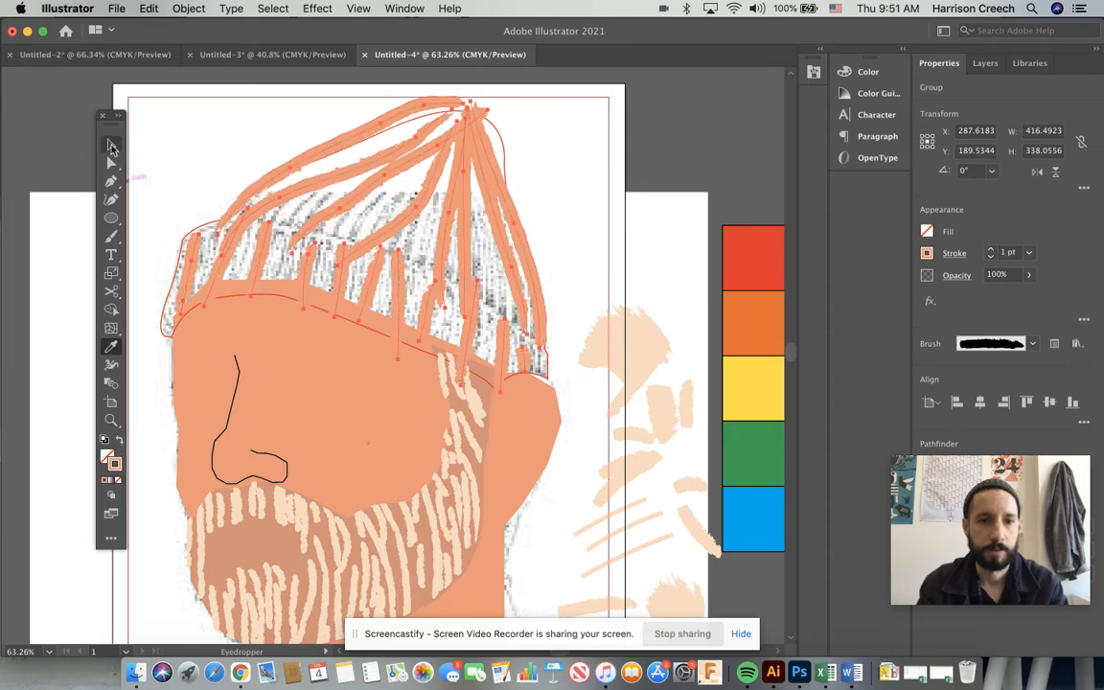
{"action": "left_click", "coordinate": [990, 249]}
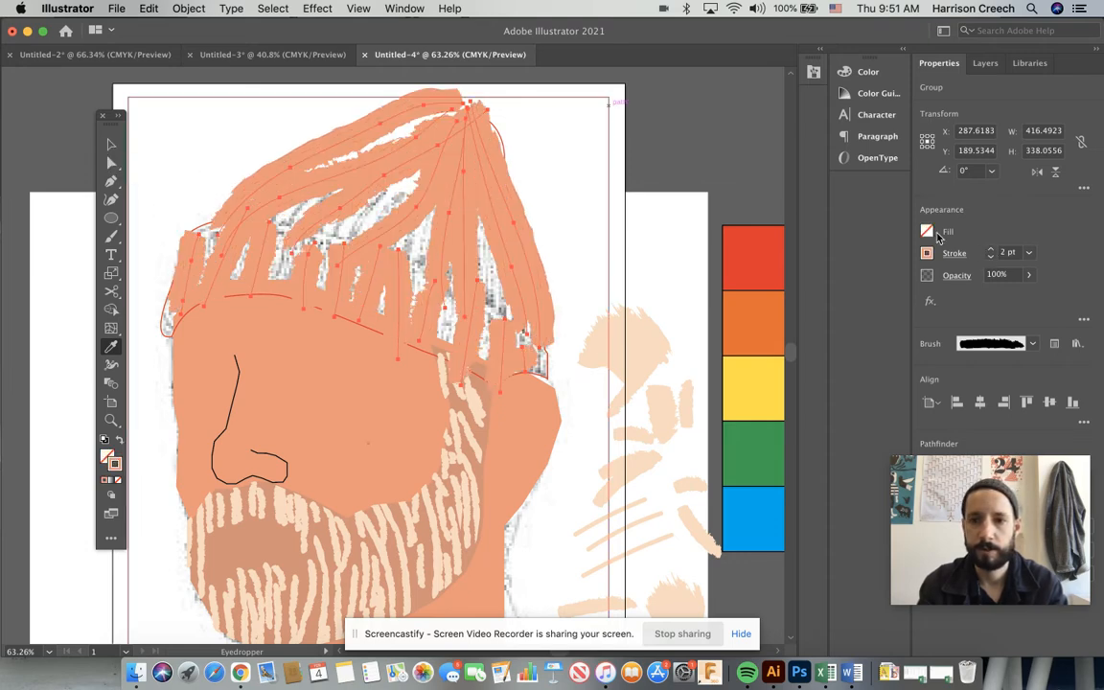
- Place a copy of the hat outline in front of the painted strokes, aligned exactly over the original outline
{"action": "left_click", "coordinate": [111, 145]}
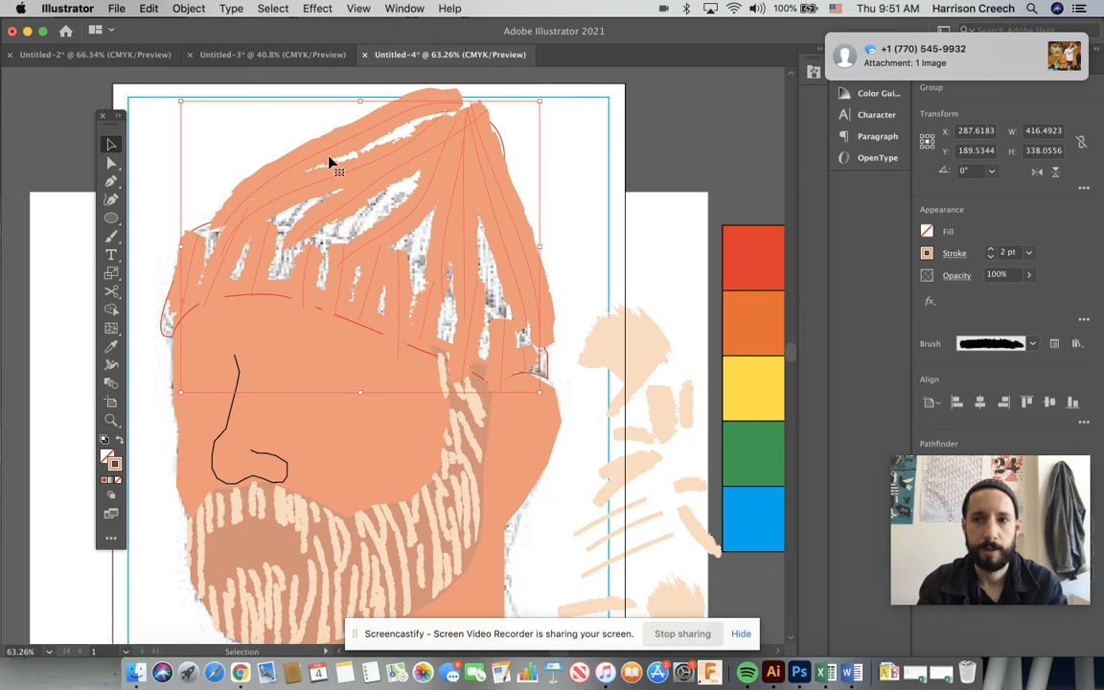
{"action": "left_click", "coordinate": [203, 221]}
{"action": "left_click", "coordinate": [202, 226]}
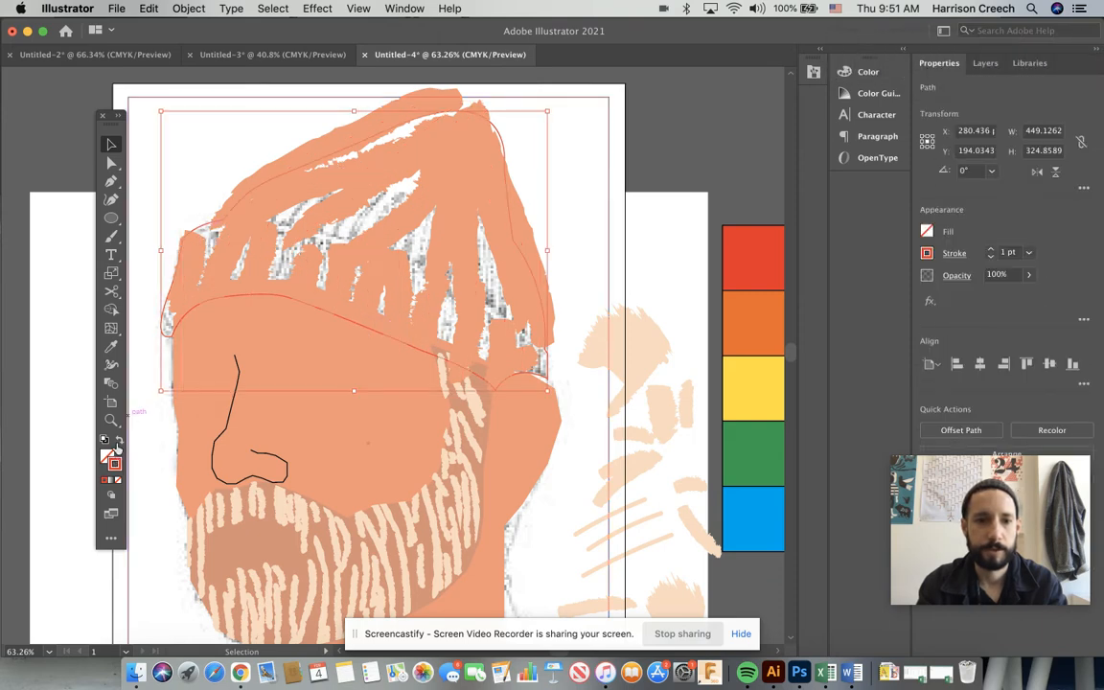
{"action": "left_click_drag", "start_coordinate": [163, 378], "coordinate": [206, 500]}
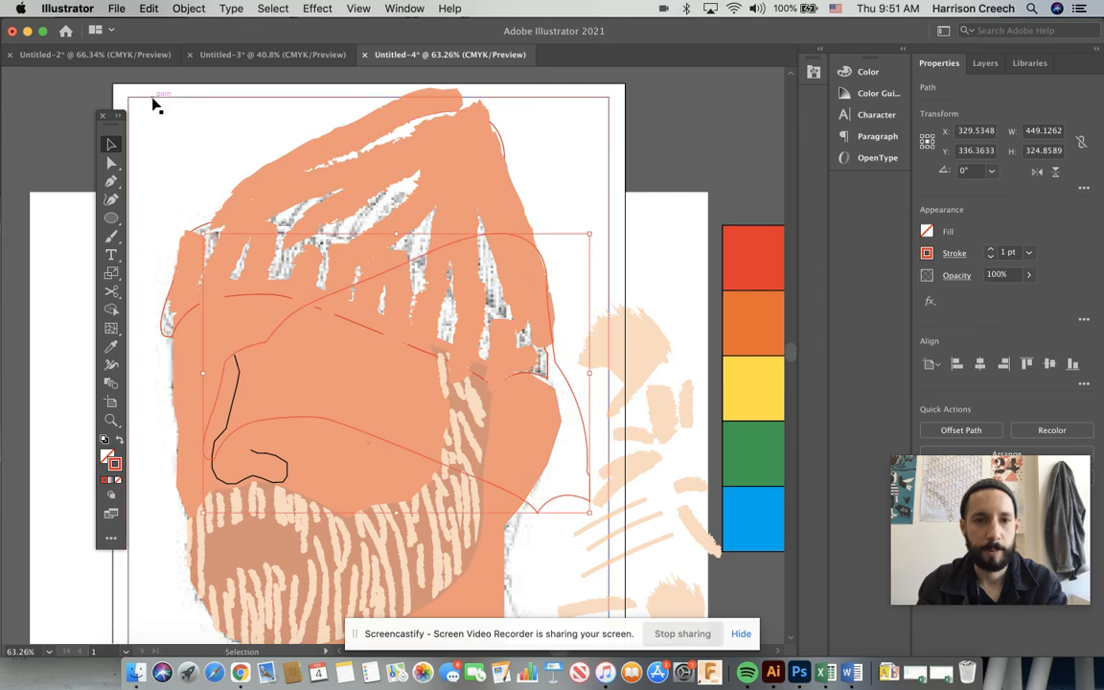
{"action": "left_click_drag", "start_coordinate": [556, 366], "coordinate": [514, 248]}
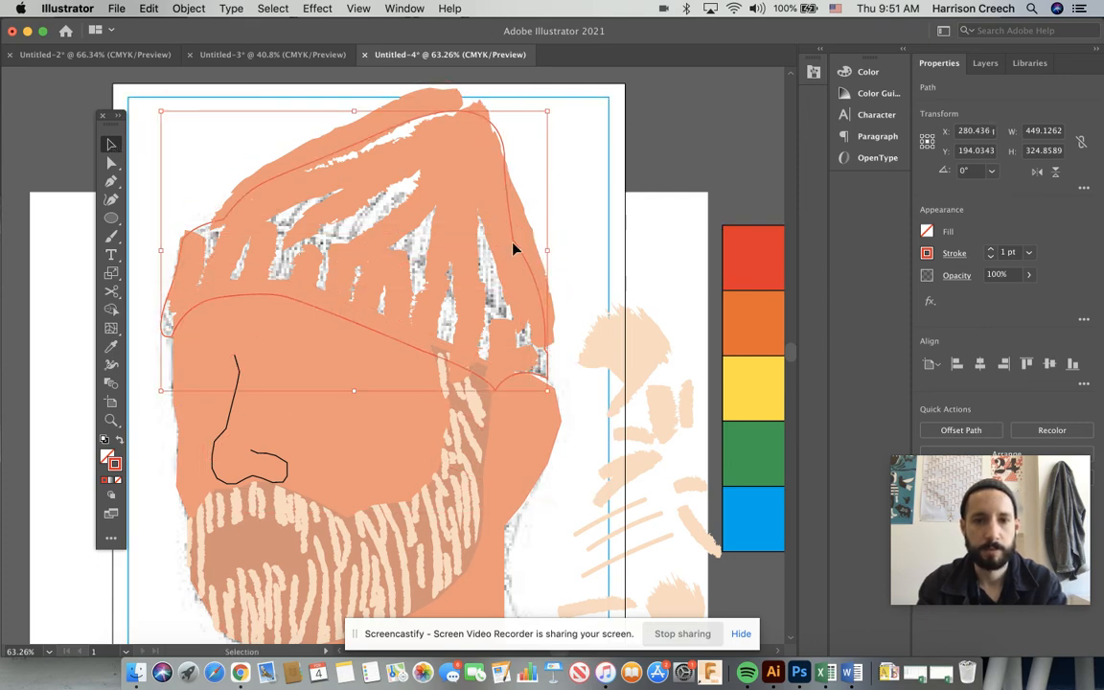
- Clip the grouped hat strokes to the copied hat outline with a clipping mask
{"action": "left_click", "coordinate": [468, 214], "text": "shift"}
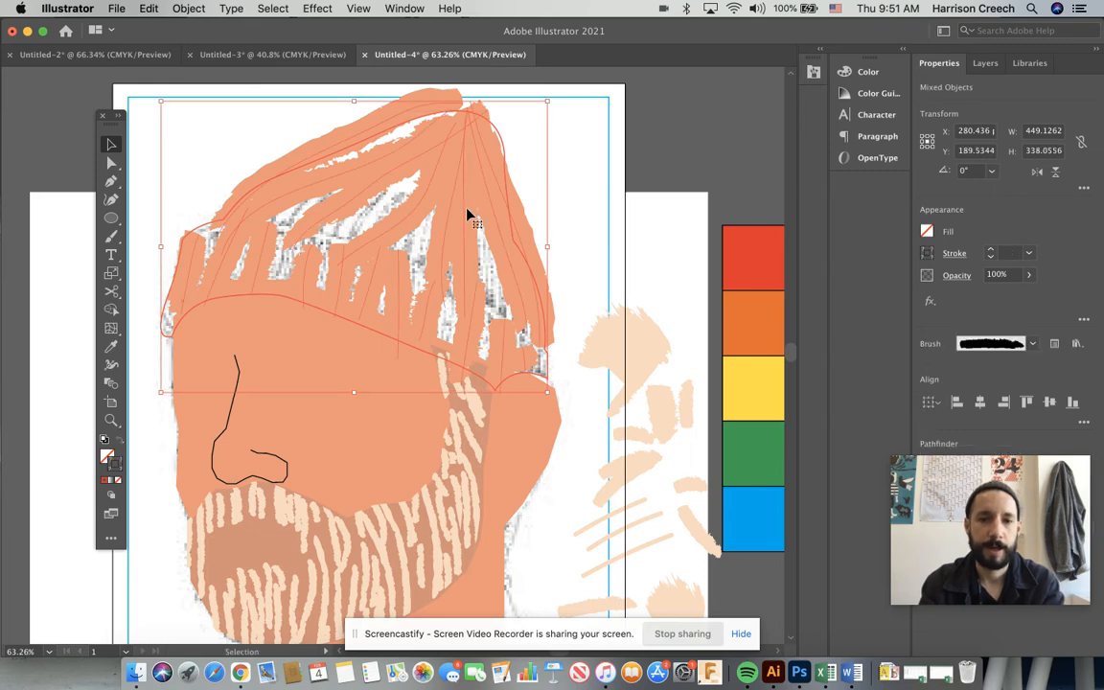
{"action": "right_click", "coordinate": [469, 214]}
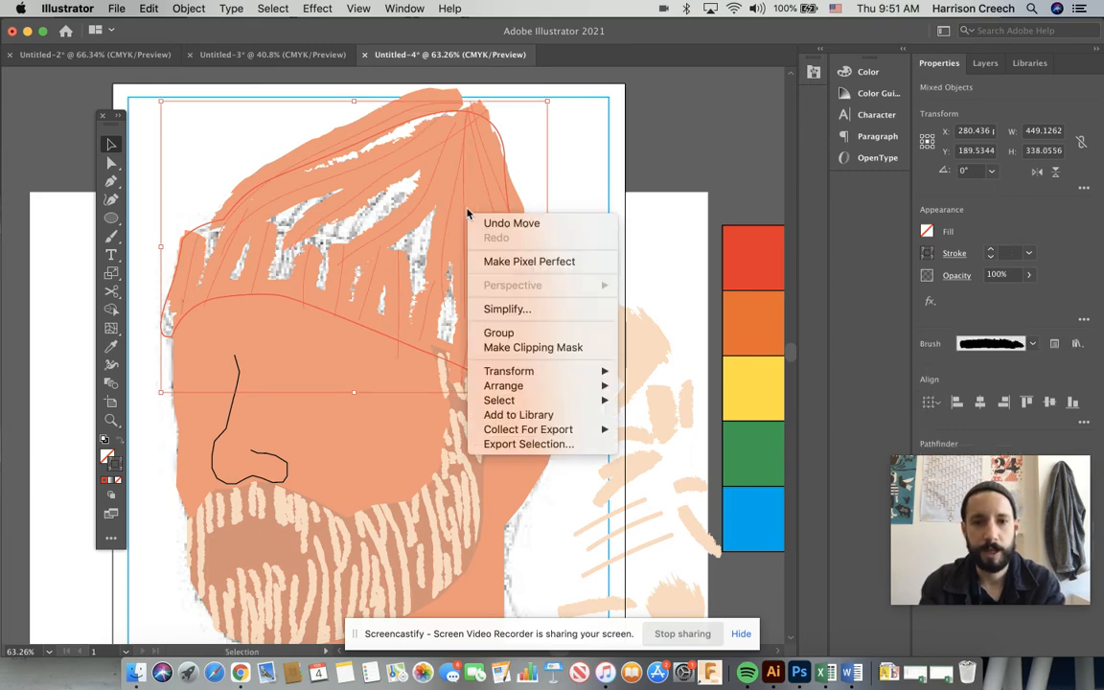
{"action": "left_click", "coordinate": [533, 349]}
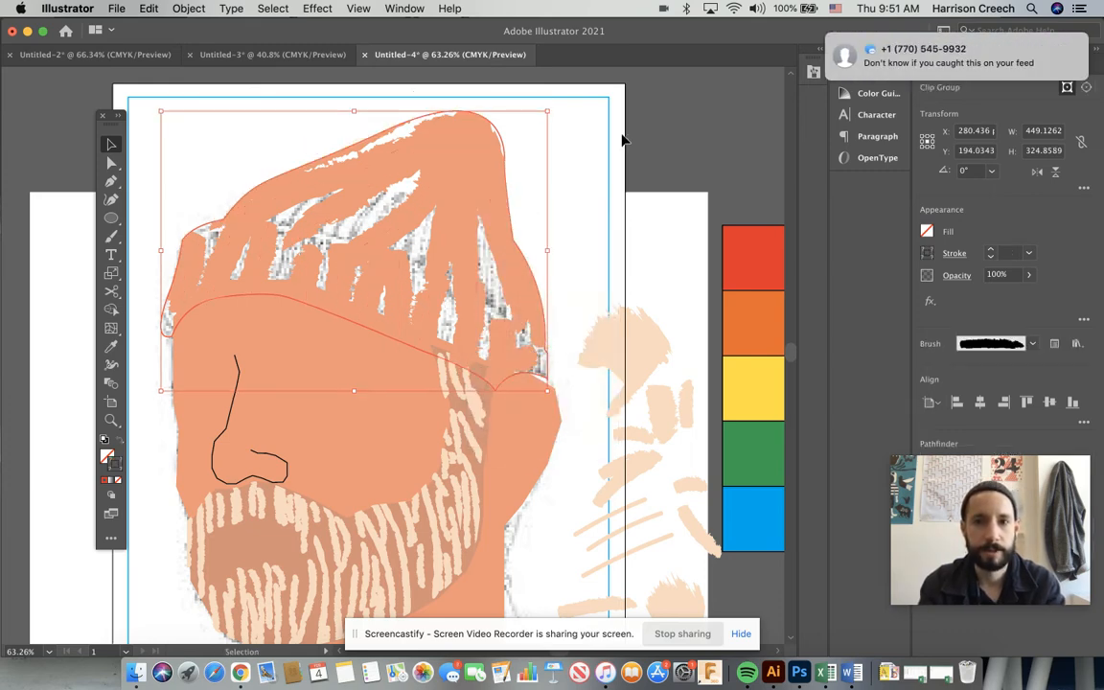
{"action": "left_click", "coordinate": [406, 99]}
{"action": "left_click", "coordinate": [414, 122]}
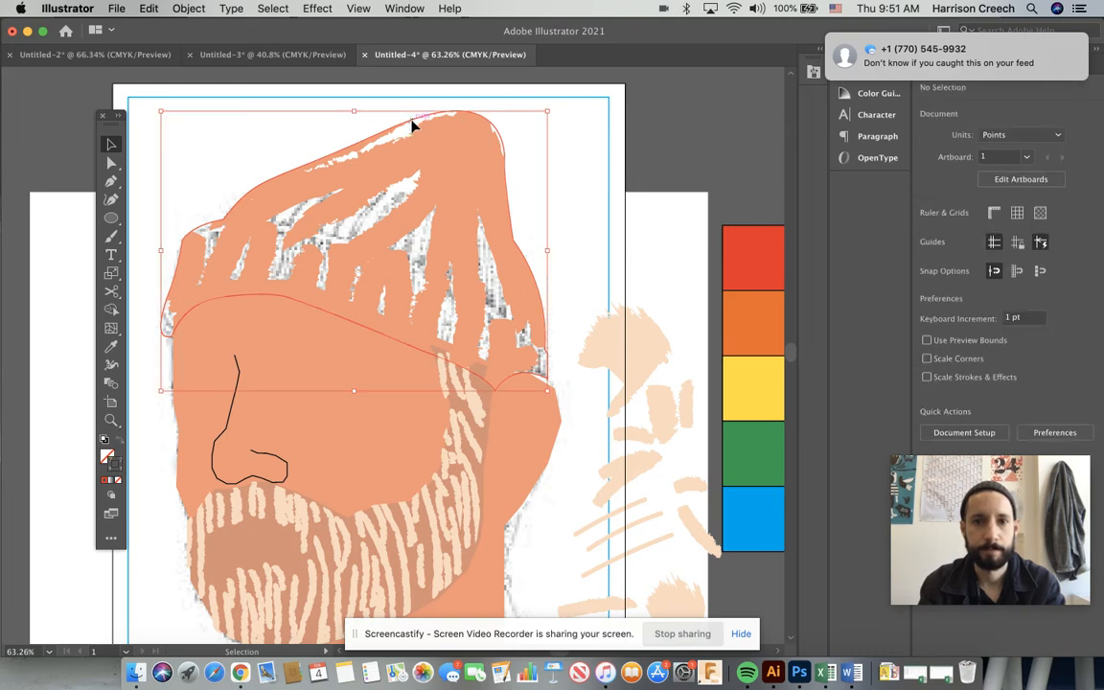
{"action": "key", "text": "i"}
{"action": "left_click", "coordinate": [766, 253]}
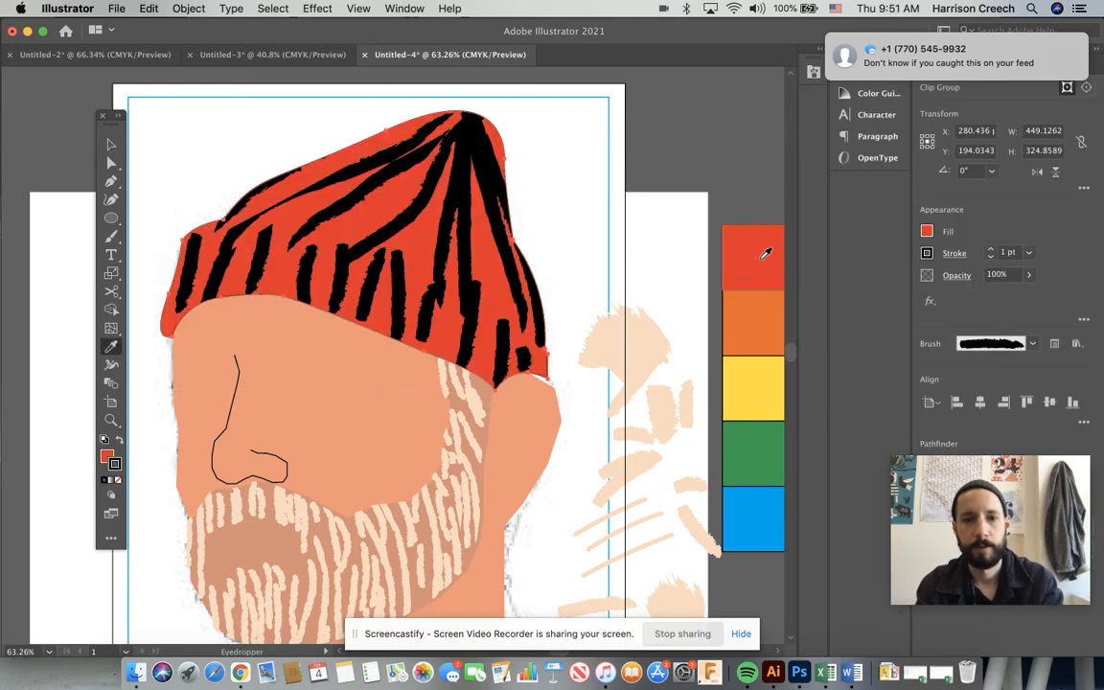
{"action": "left_click", "coordinate": [138, 140]}
{"action": "key", "text": "v"}
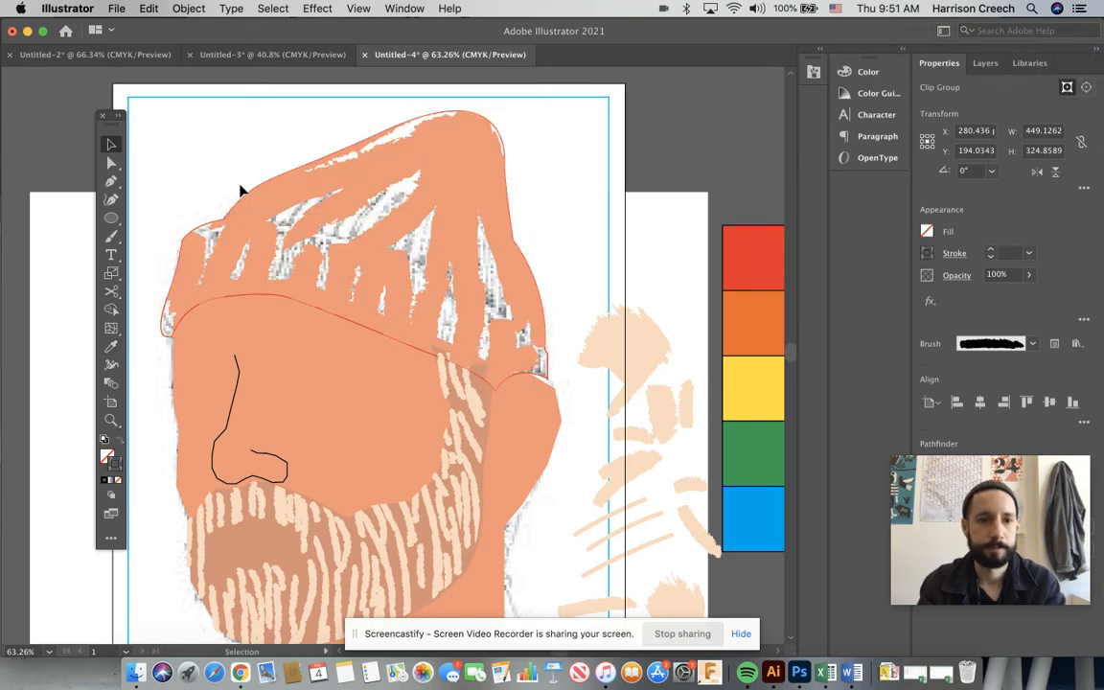
- Nudge the clipped hat stroke group 5 pt to the left so the original hat outline beneath can be selected
{"action": "left_click", "coordinate": [241, 190]}
{"action": "left_click", "coordinate": [367, 332]}
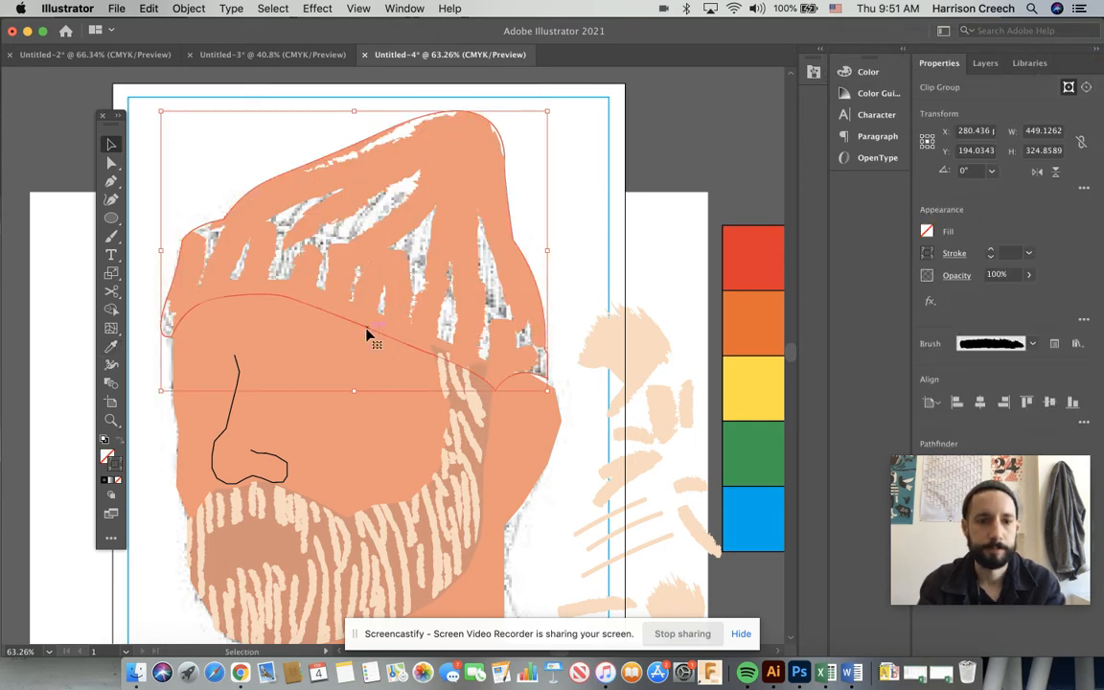
{"action": "key", "text": "Left"}
{"action": "key", "text": "Left"}
{"action": "key", "text": "Left"}
{"action": "key", "text": "Left"}
{"action": "key", "text": "Left"}
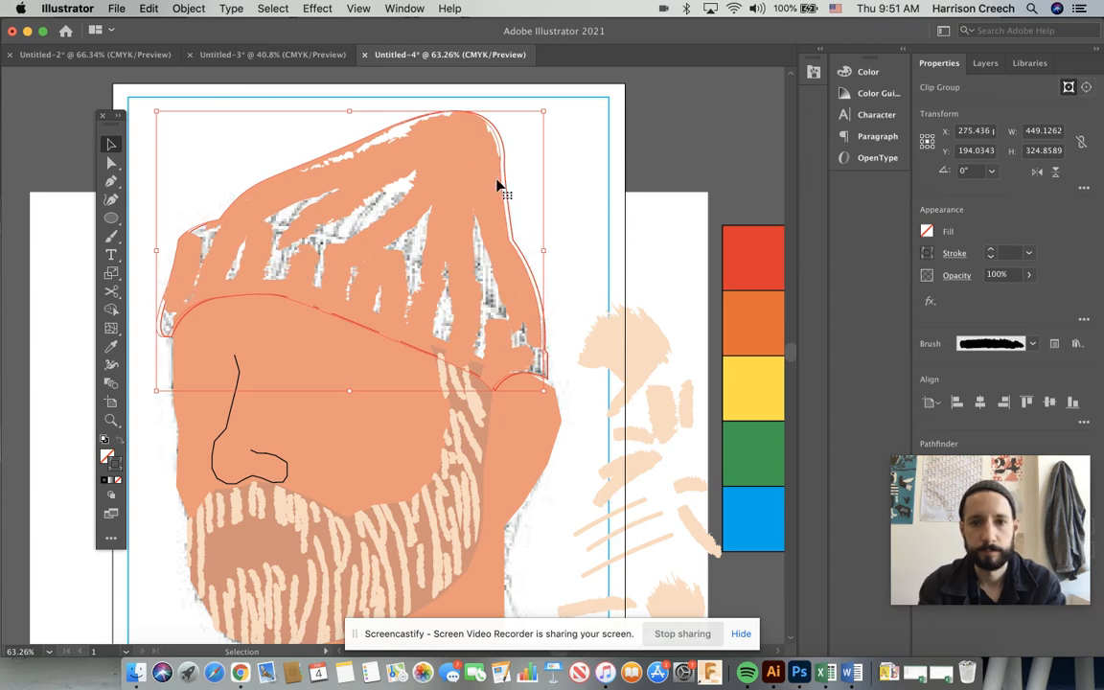
- Fill the original hat outline with the palette's red and nudge it 4 pt left under the clipped strokes
{"action": "left_click", "coordinate": [504, 178]}
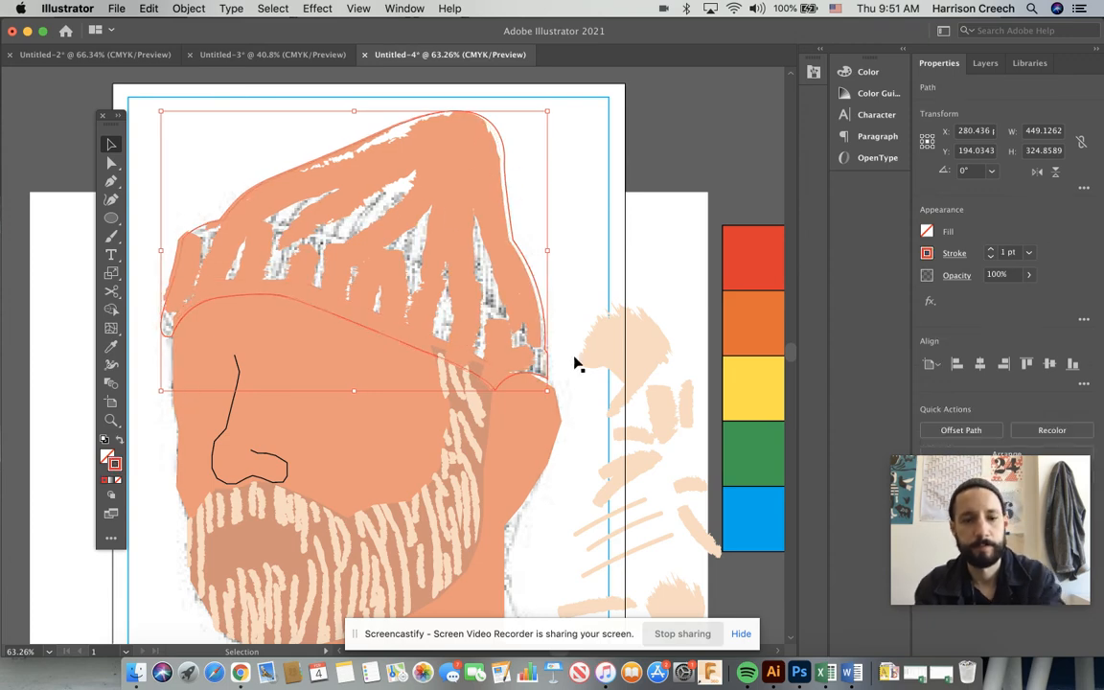
{"action": "key", "text": "i"}
{"action": "left_click", "coordinate": [766, 254]}
{"action": "left_click", "coordinate": [111, 144]}
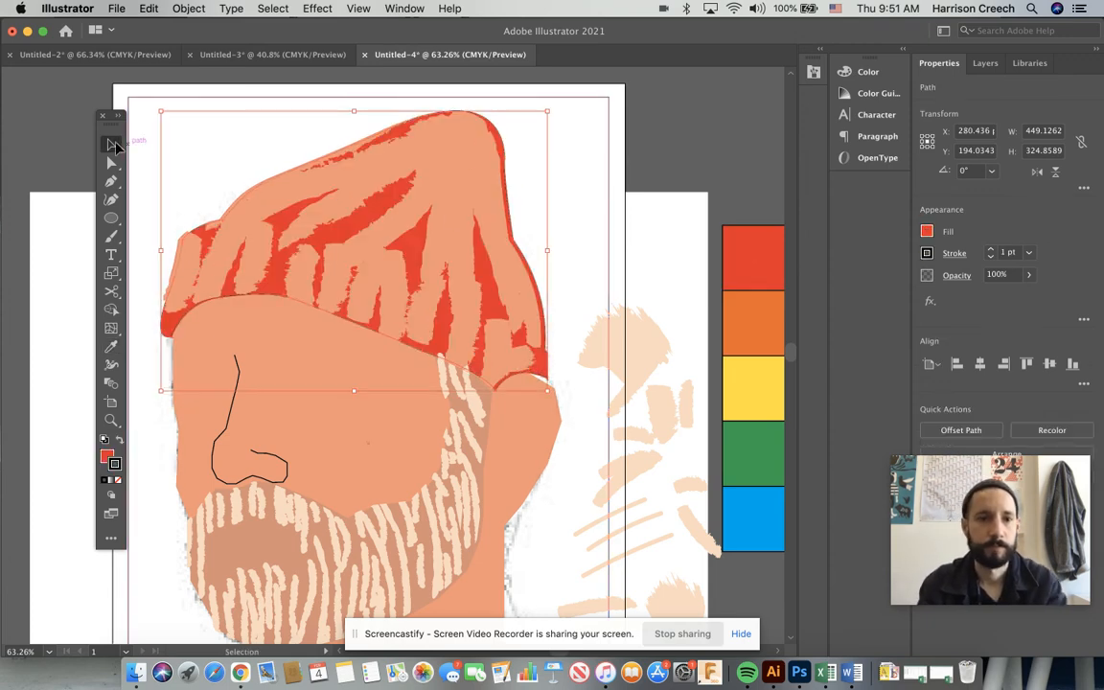
{"action": "key", "text": "Left"}
{"action": "key", "text": "Left"}
{"action": "key", "text": "Left"}
{"action": "key", "text": "Left"}
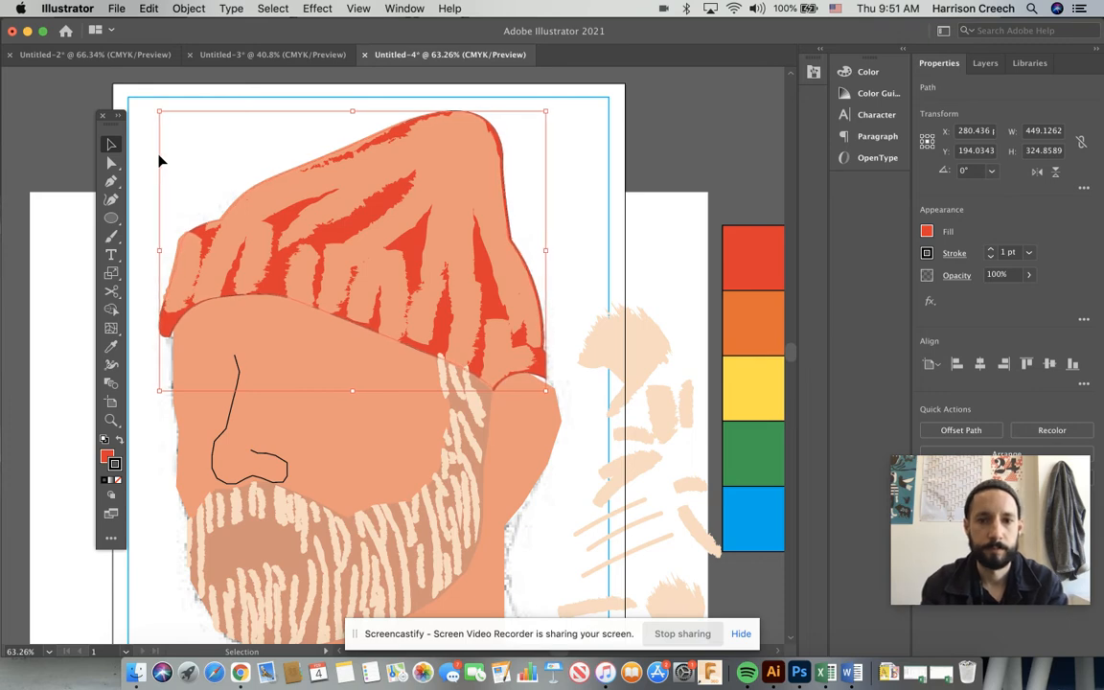
- Move the clipped strokes off the hat and give the hat shape a red stroke matching its fill
{"action": "left_click", "coordinate": [352, 212]}
{"action": "scroll", "coordinate": [352, 211], "scroll_direction": "down", "scroll_amount": 3}
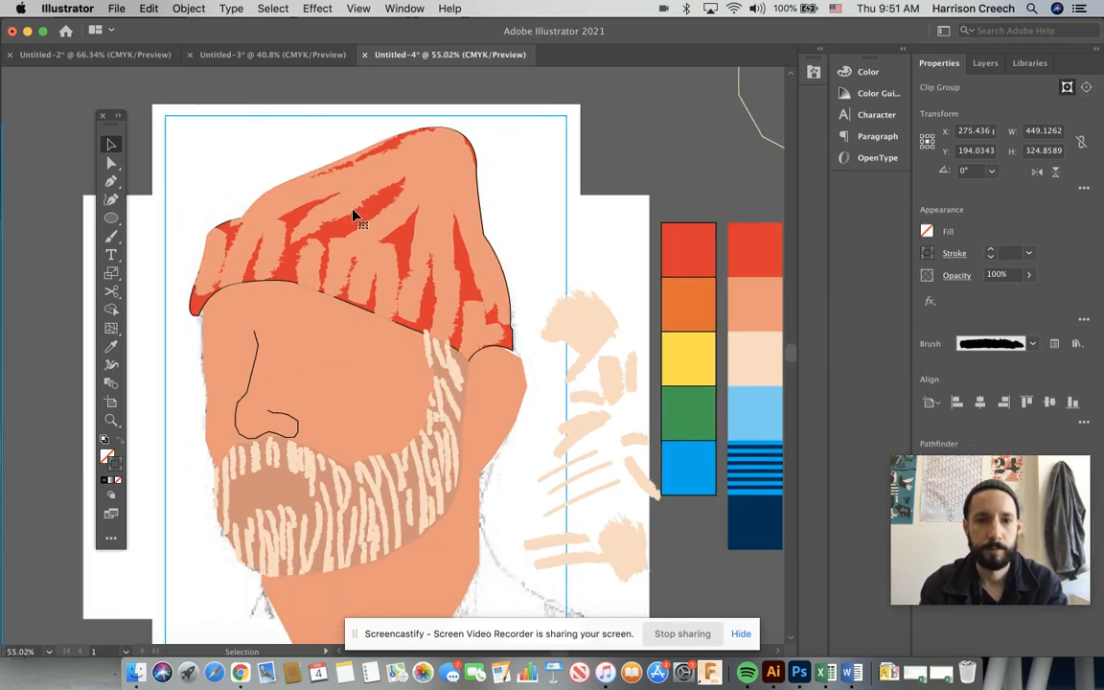
{"action": "mouse_move", "coordinate": [415, 220]}
{"action": "left_mouse_down"}
{"action": "mouse_move", "coordinate": [371, 202]}
{"action": "mouse_move", "coordinate": [379, 174]}
{"action": "left_mouse_up"}
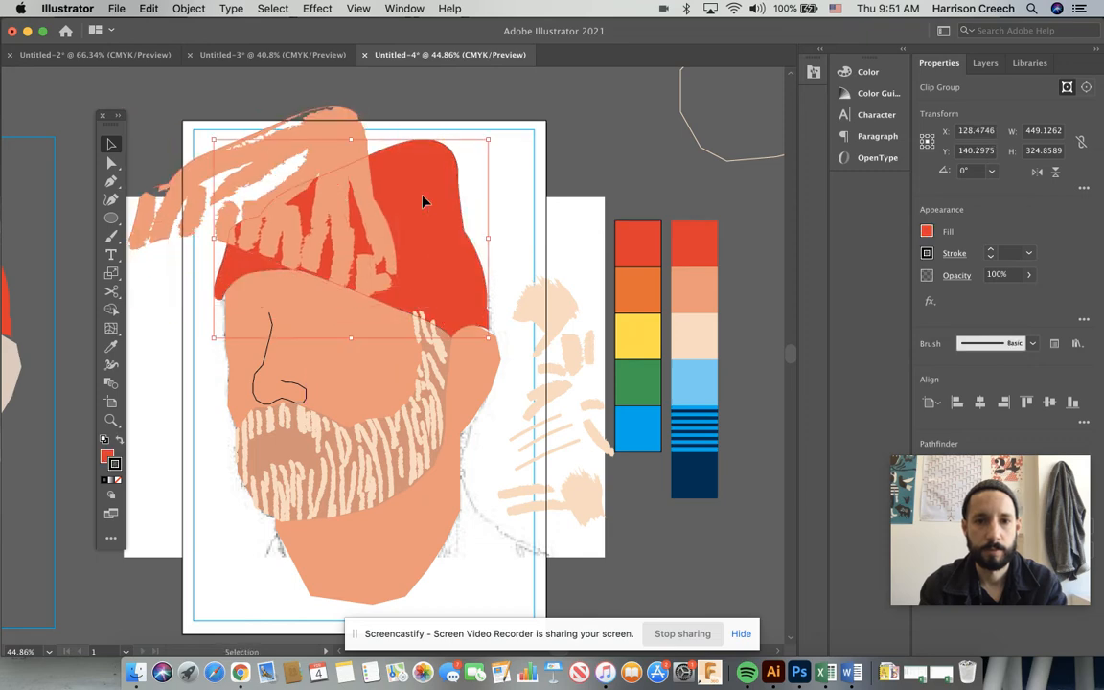
{"action": "left_click", "coordinate": [379, 174]}
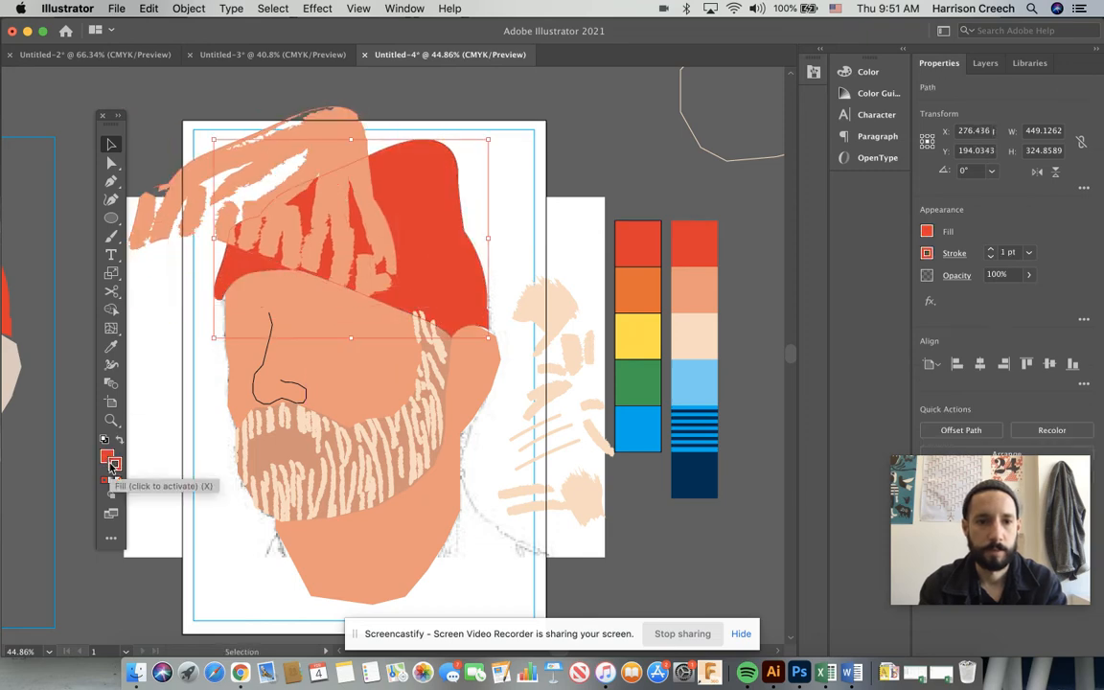
{"action": "left_click", "coordinate": [165, 147]}
- Move the clipped stroke group back over the red hat shape so their outlines line up
{"action": "left_click_drag", "start_coordinate": [239, 204], "coordinate": [370, 239]}
{"action": "key", "text": "super+7"}
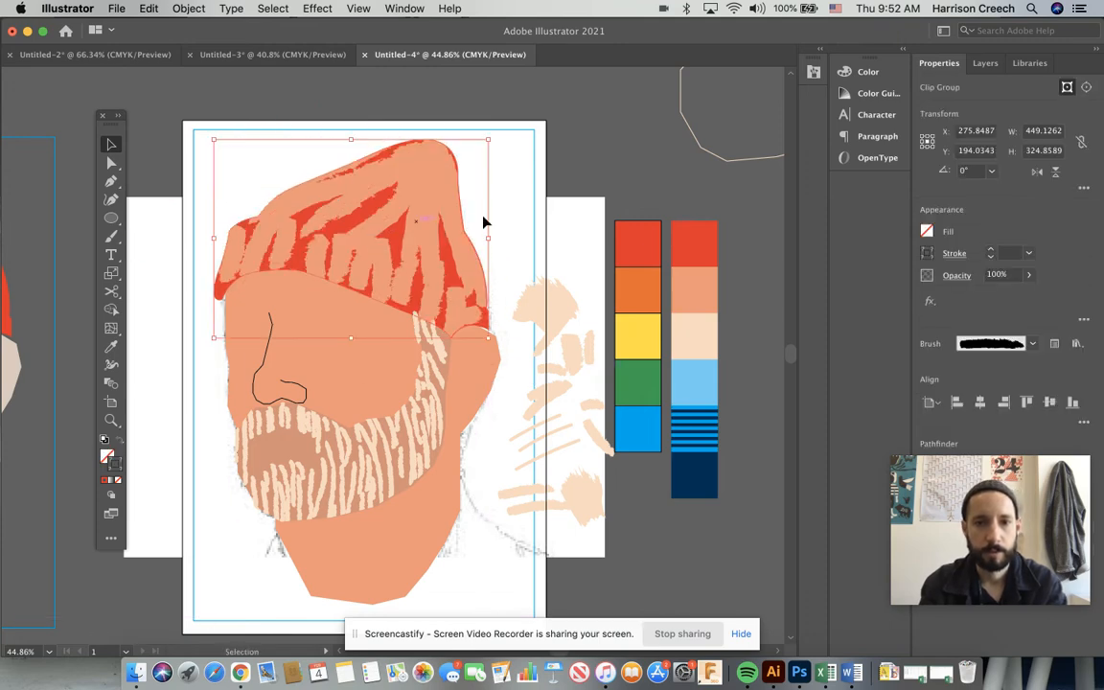
{"action": "left_click", "coordinate": [542, 220]}
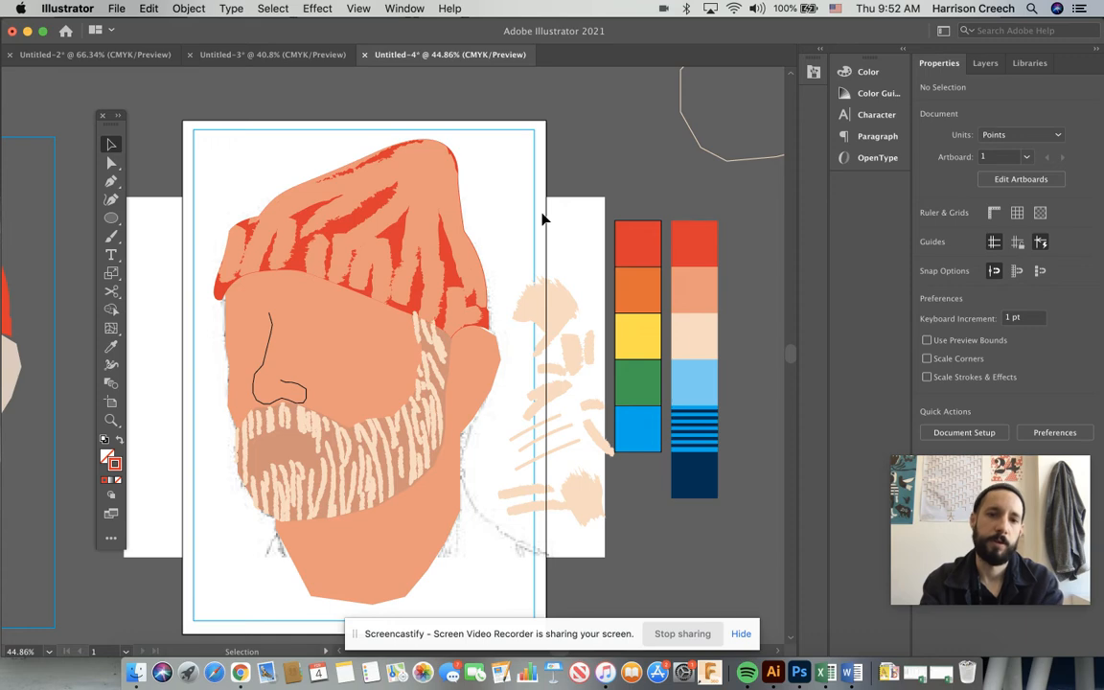
- Isolate the hat strokes inside the clip group and recolour them with the palette's red as stroke, without fill
{"action": "left_click", "coordinate": [429, 208]}
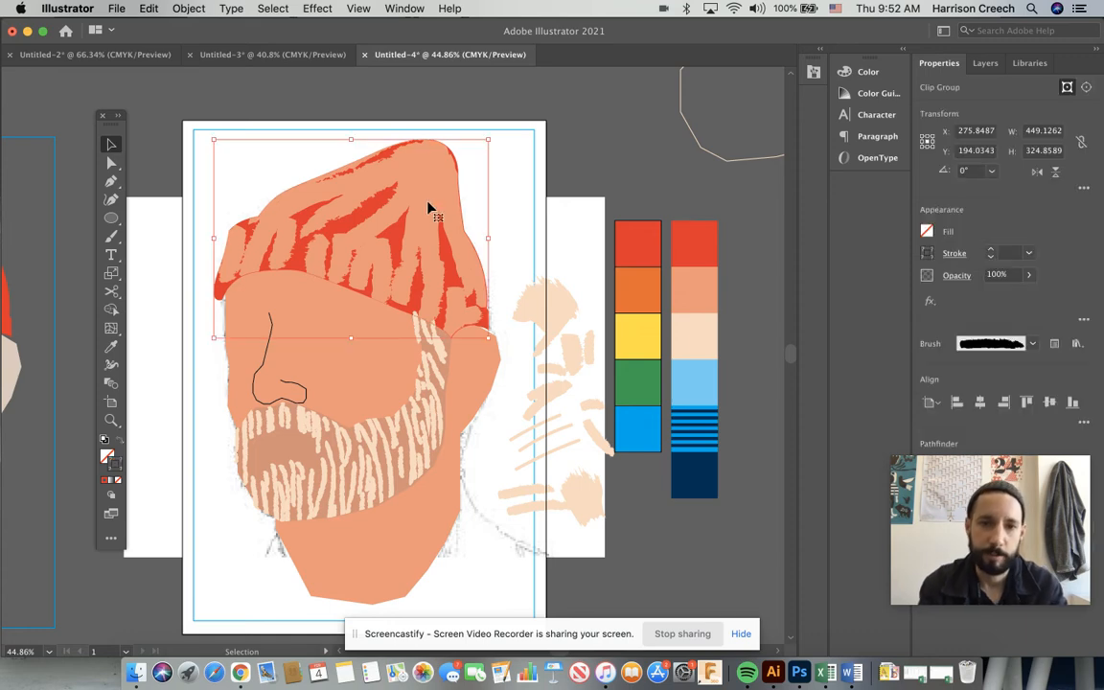
{"action": "double_click", "coordinate": [364, 239]}
{"action": "left_click", "coordinate": [342, 168]}
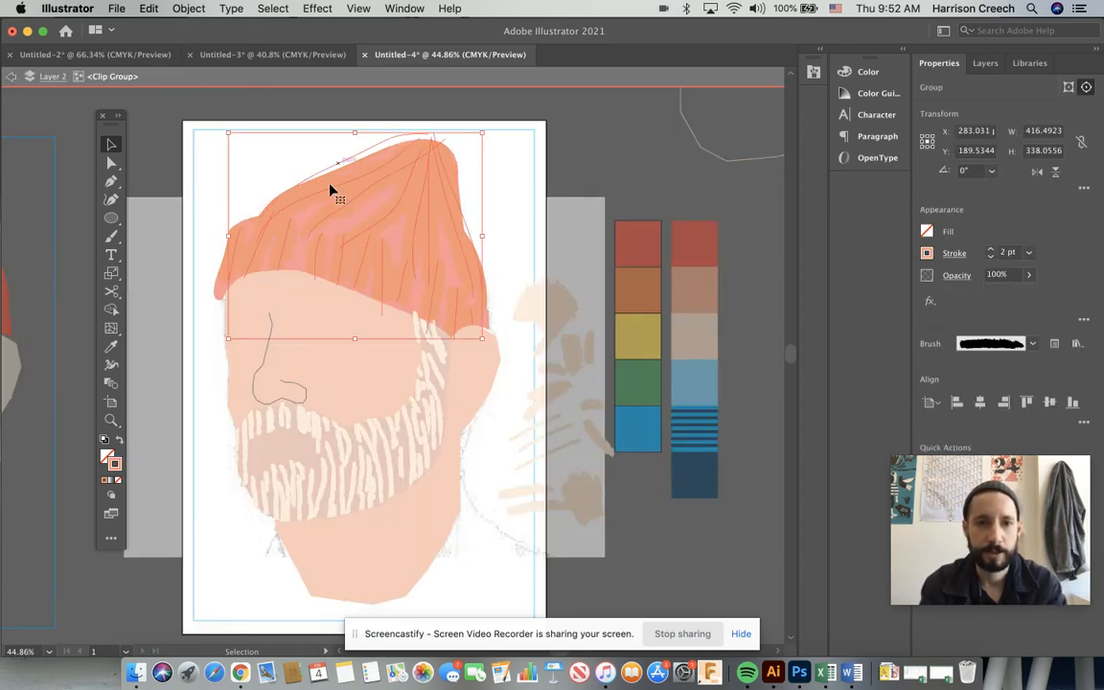
{"action": "key", "text": "i"}
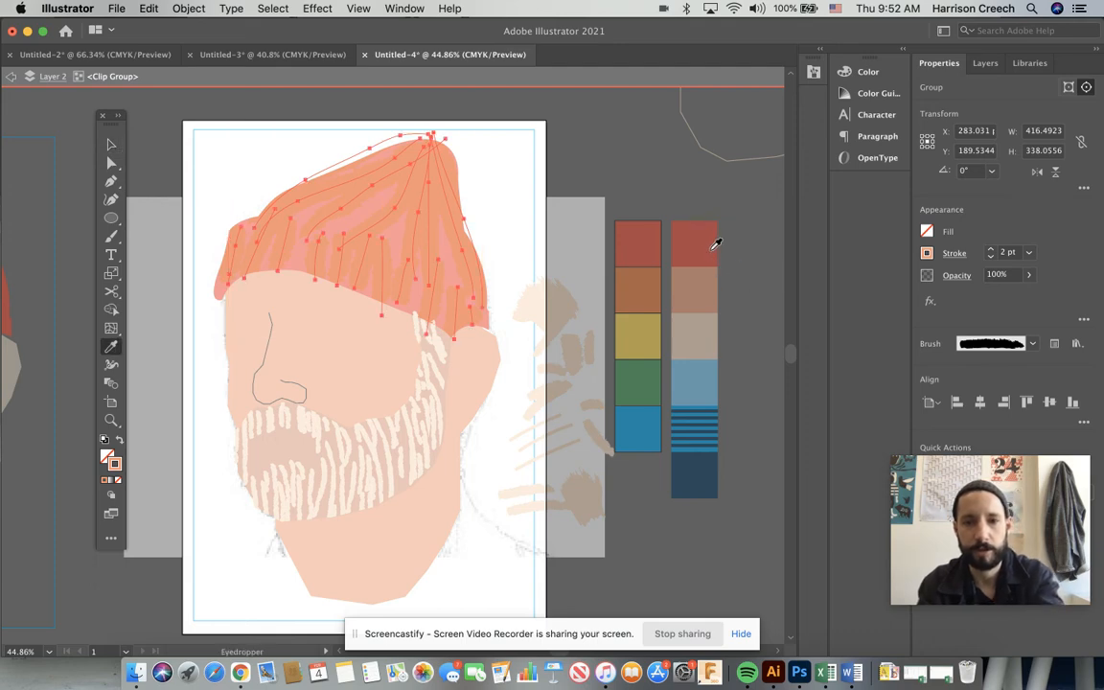
{"action": "left_click", "coordinate": [709, 235]}
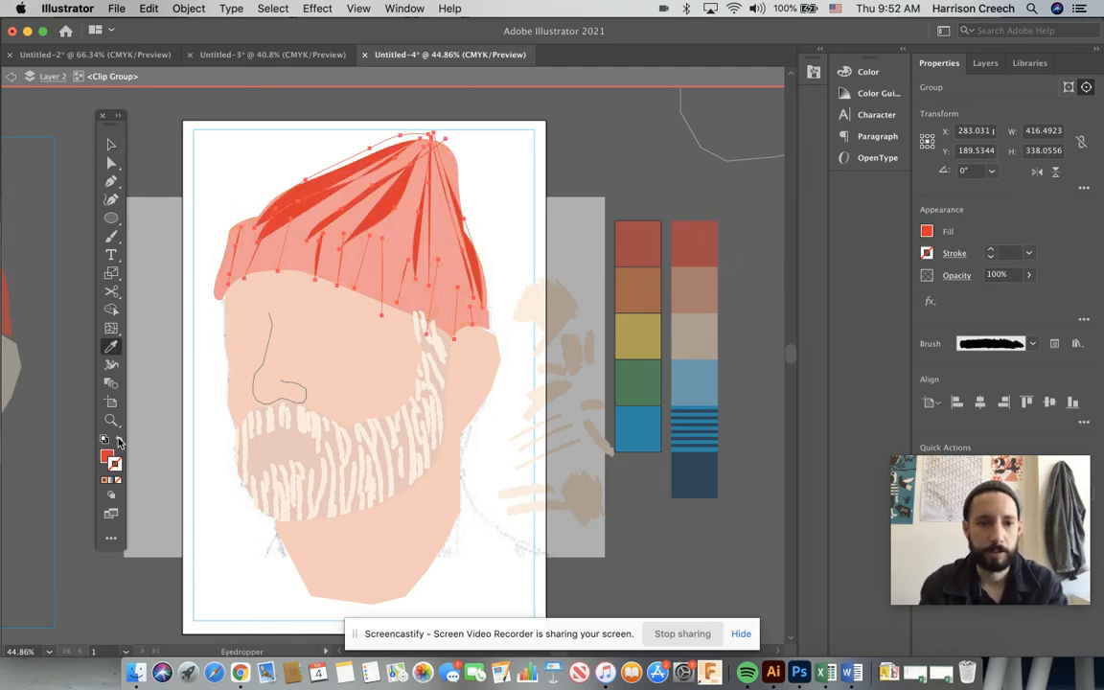
{"action": "left_click", "coordinate": [119, 440]}
{"action": "left_click", "coordinate": [993, 251]}
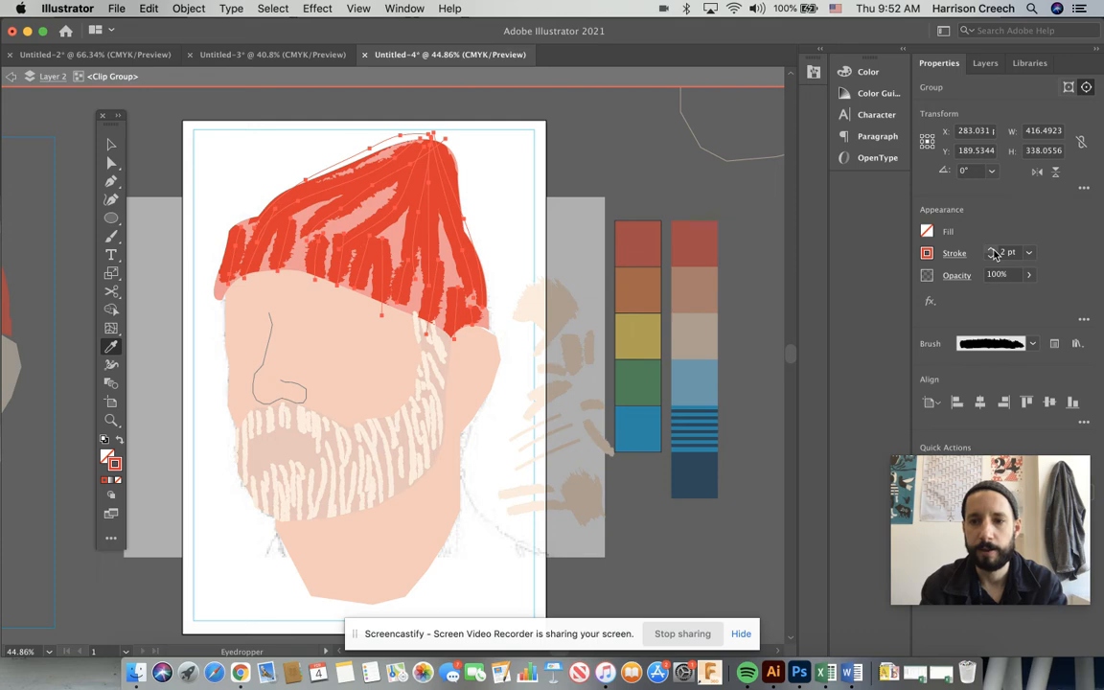
- Darken the hat strokes' red by raising its cyan to 25%, and leave the clip group's isolation
{"action": "left_click", "coordinate": [926, 252]}
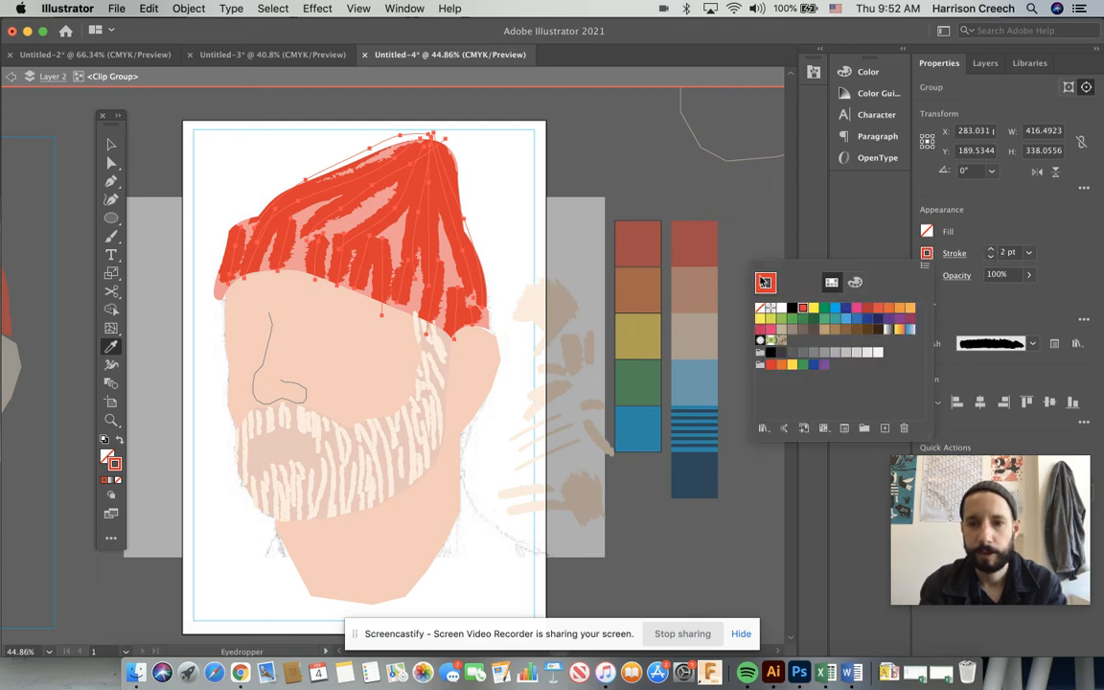
{"action": "left_click", "coordinate": [855, 283]}
{"action": "mouse_move", "coordinate": [827, 317]}
{"action": "left_mouse_down"}
{"action": "mouse_move", "coordinate": [853, 316]}
{"action": "mouse_move", "coordinate": [827, 315]}
{"action": "left_mouse_up"}
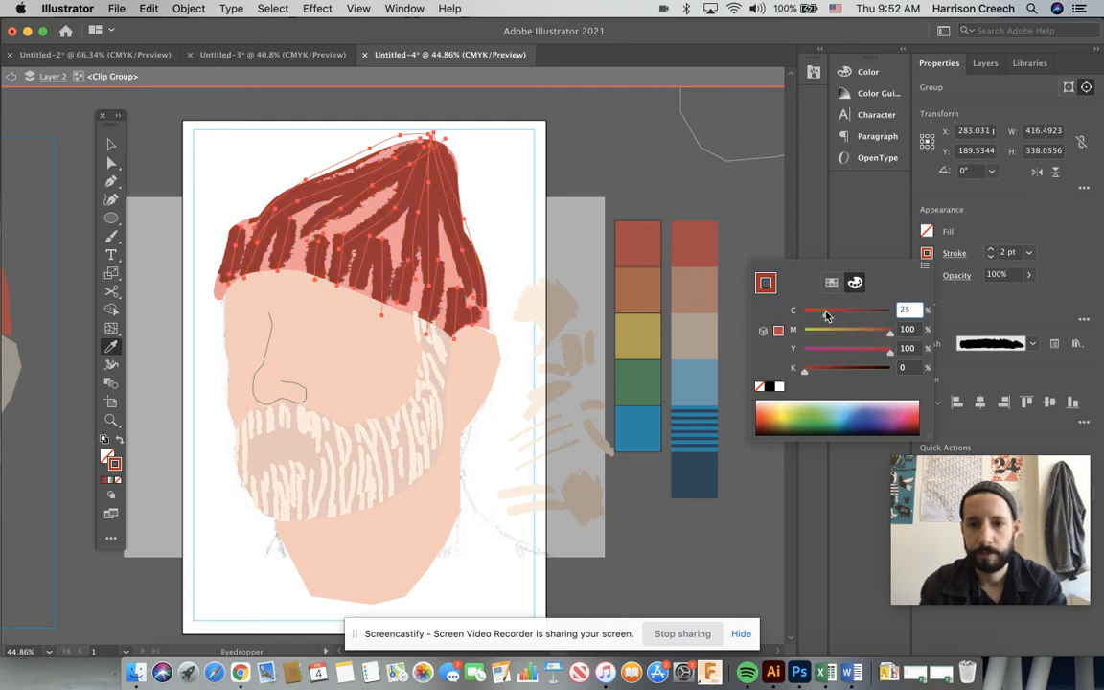
{"action": "left_click", "coordinate": [694, 167]}
{"action": "left_click", "coordinate": [674, 159]}
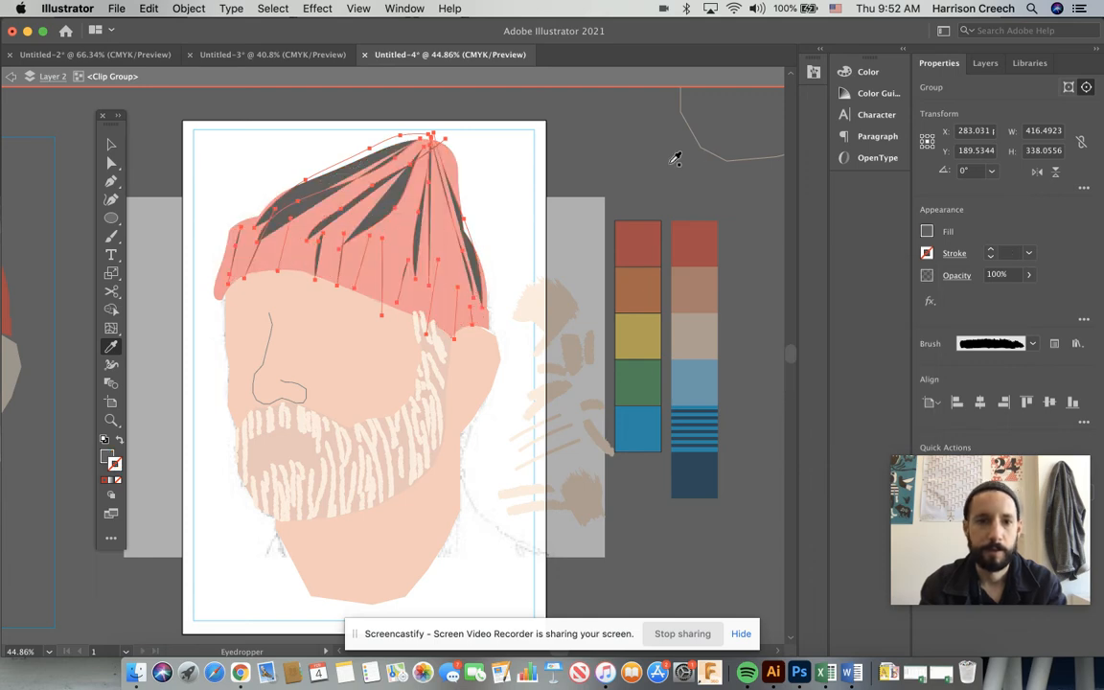
{"action": "key", "text": "super+z"}
{"action": "left_click", "coordinate": [112, 144]}
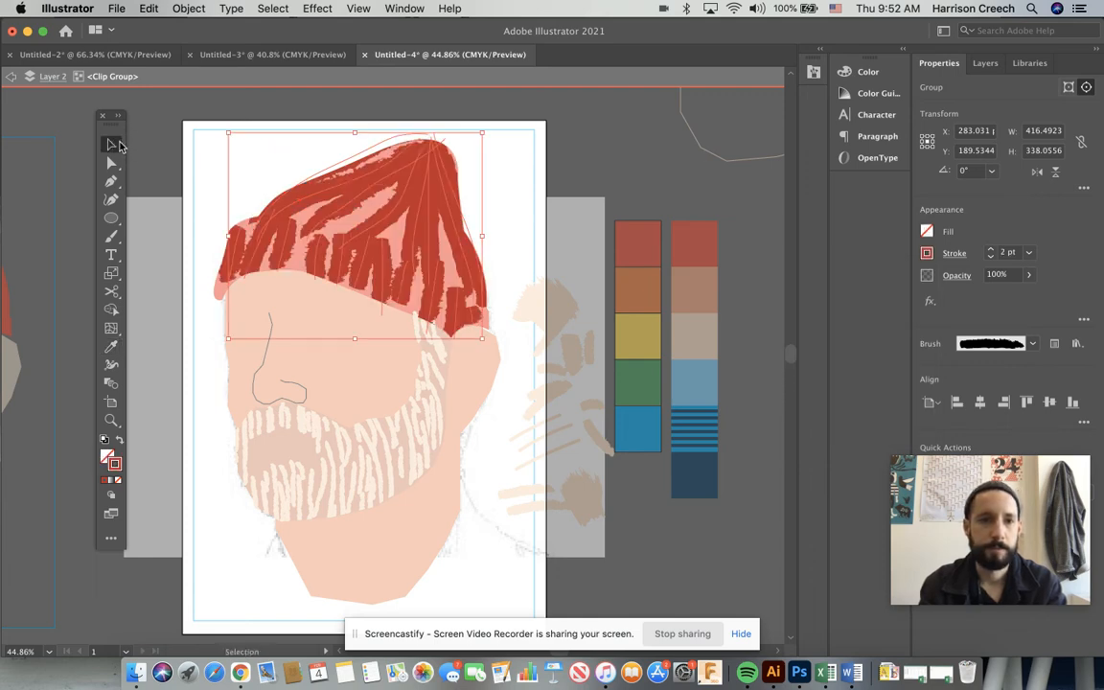
{"action": "double_click", "coordinate": [165, 137]}
- Select the complete portrait on the artboard without the margin rectangle and copy it
{"action": "scroll", "coordinate": [163, 136], "scroll_direction": "down", "scroll_amount": 3}
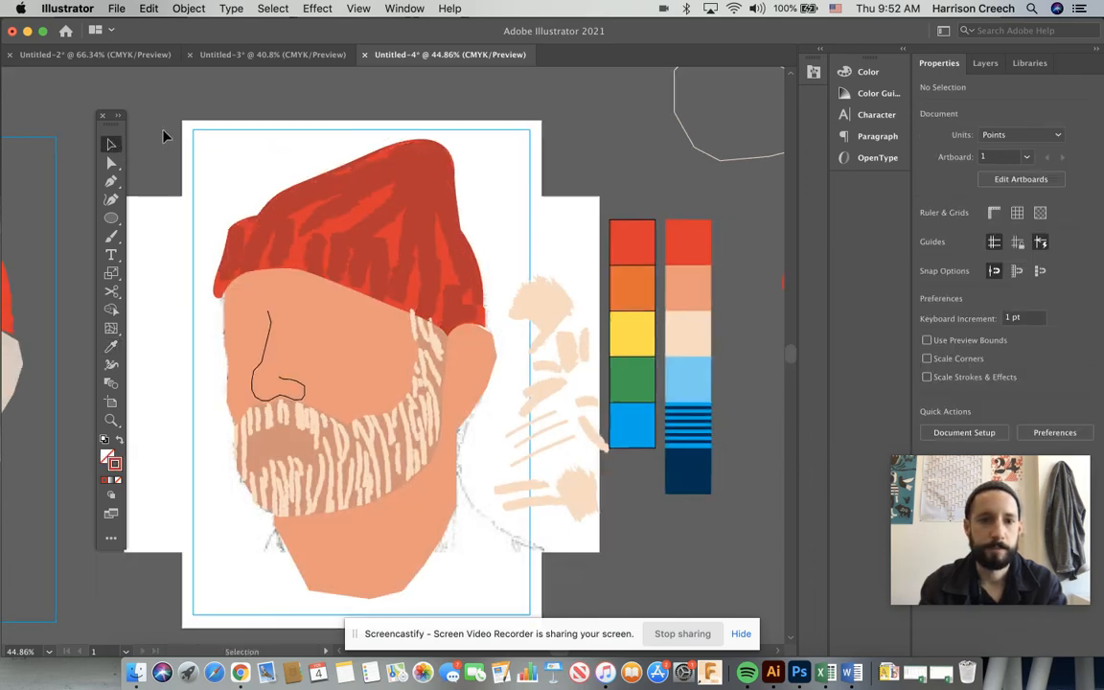
{"action": "scroll", "coordinate": [165, 137], "scroll_direction": "left", "scroll_amount": 3}
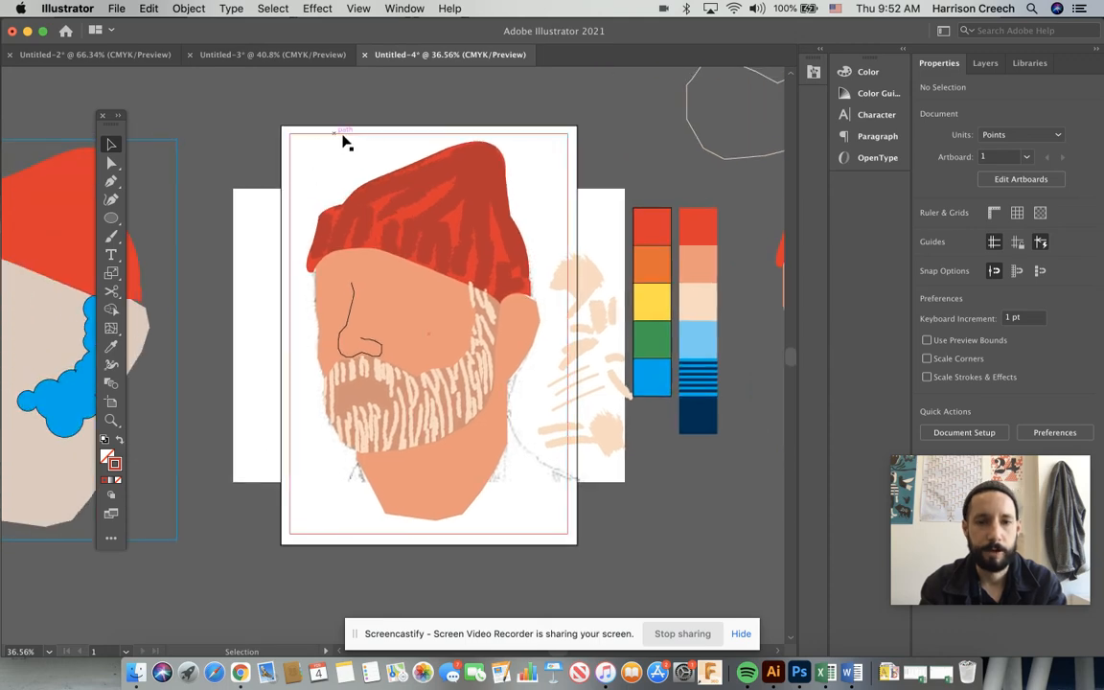
{"action": "left_click_drag", "start_coordinate": [496, 468], "coordinate": [520, 515]}
{"action": "left_click", "coordinate": [568, 512], "text": "shift"}
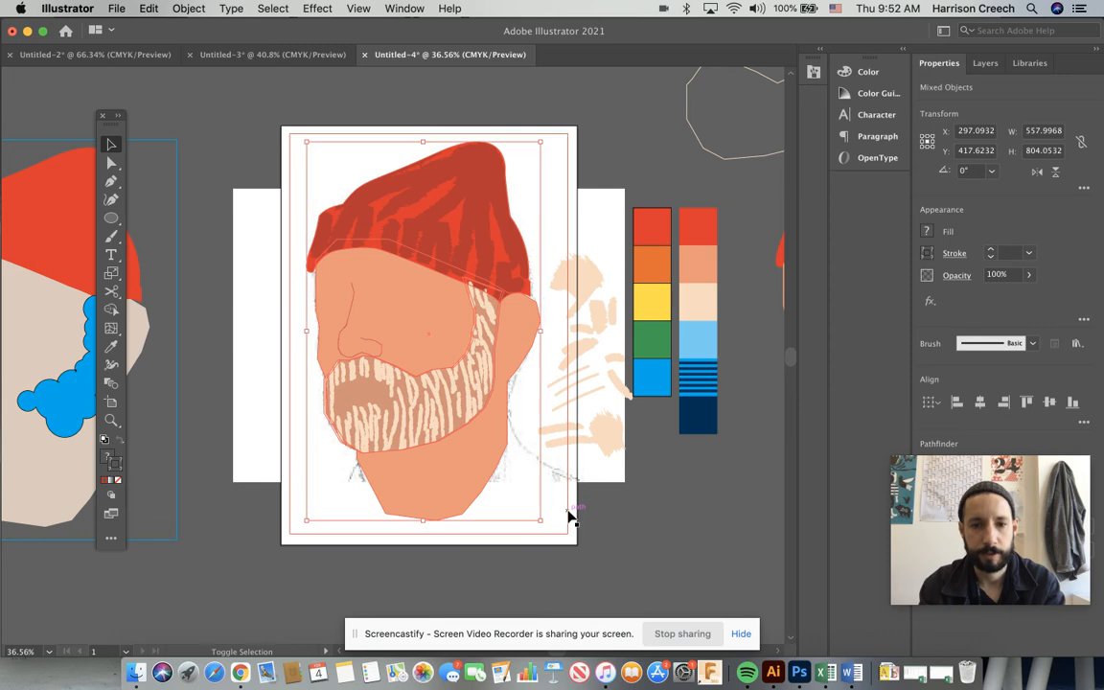
{"action": "key", "text": "super+x"}
{"action": "scroll", "coordinate": [570, 517], "scroll_direction": "left", "scroll_amount": 5}
{"action": "key", "text": "super+z"}
- Paste the copied portrait at the end of the row of variations, beside the version with the unfilled hat
{"action": "scroll", "coordinate": [570, 517], "scroll_direction": "right", "scroll_amount": 7}
{"action": "scroll", "coordinate": [568, 517], "scroll_direction": "right", "scroll_amount": 15}
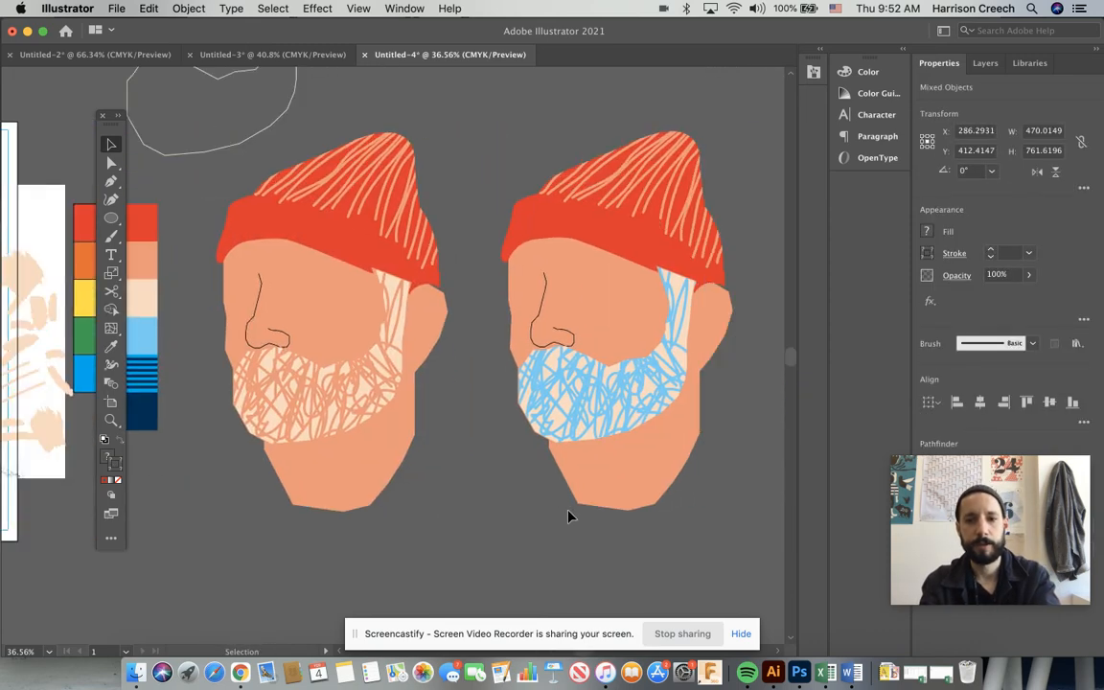
{"action": "scroll", "coordinate": [568, 517], "scroll_direction": "right", "scroll_amount": 5}
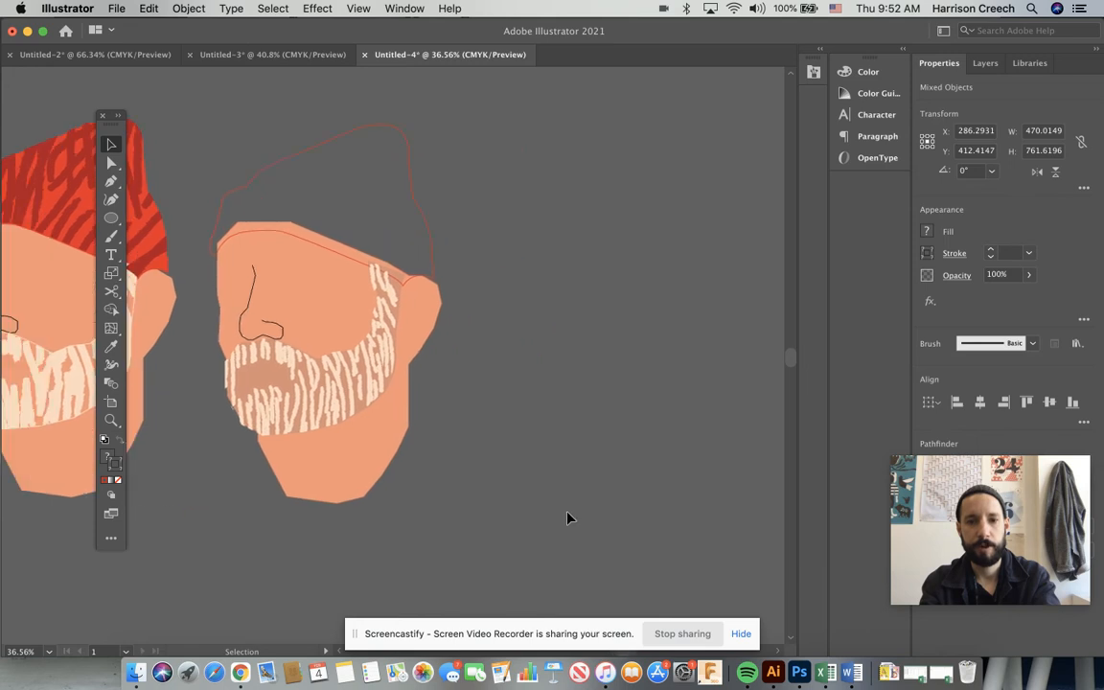
{"action": "left_click", "coordinate": [567, 517]}
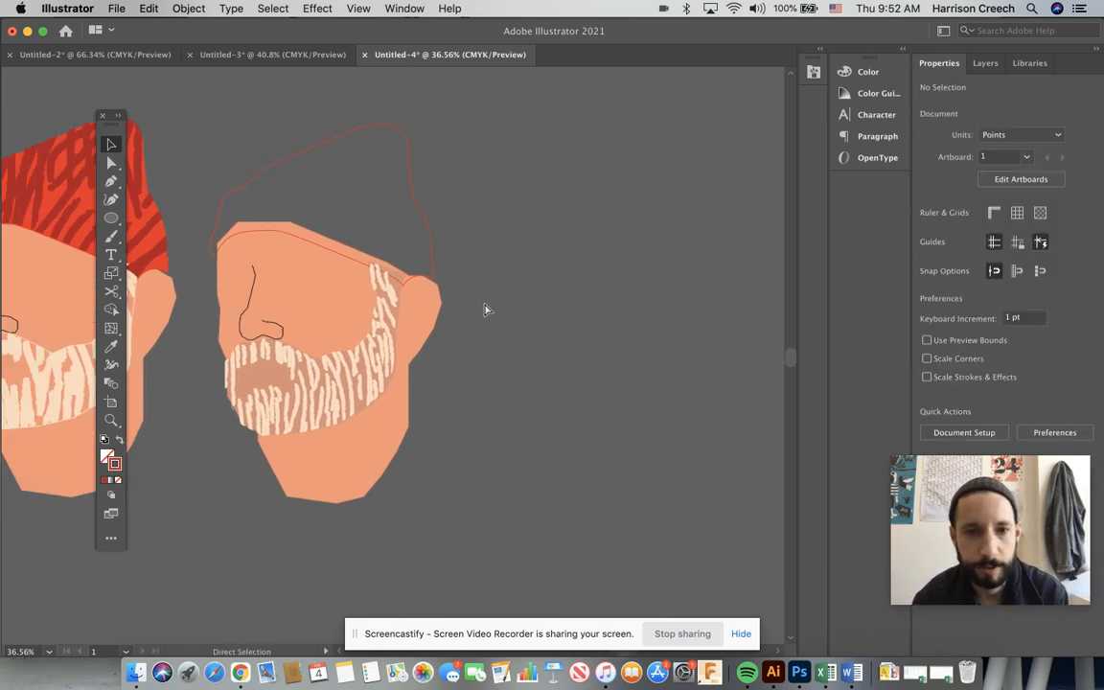
{"action": "key", "text": "super+v"}
{"action": "left_click_drag", "start_coordinate": [427, 263], "coordinate": [639, 209]}
{"action": "left_click", "coordinate": [737, 410]}
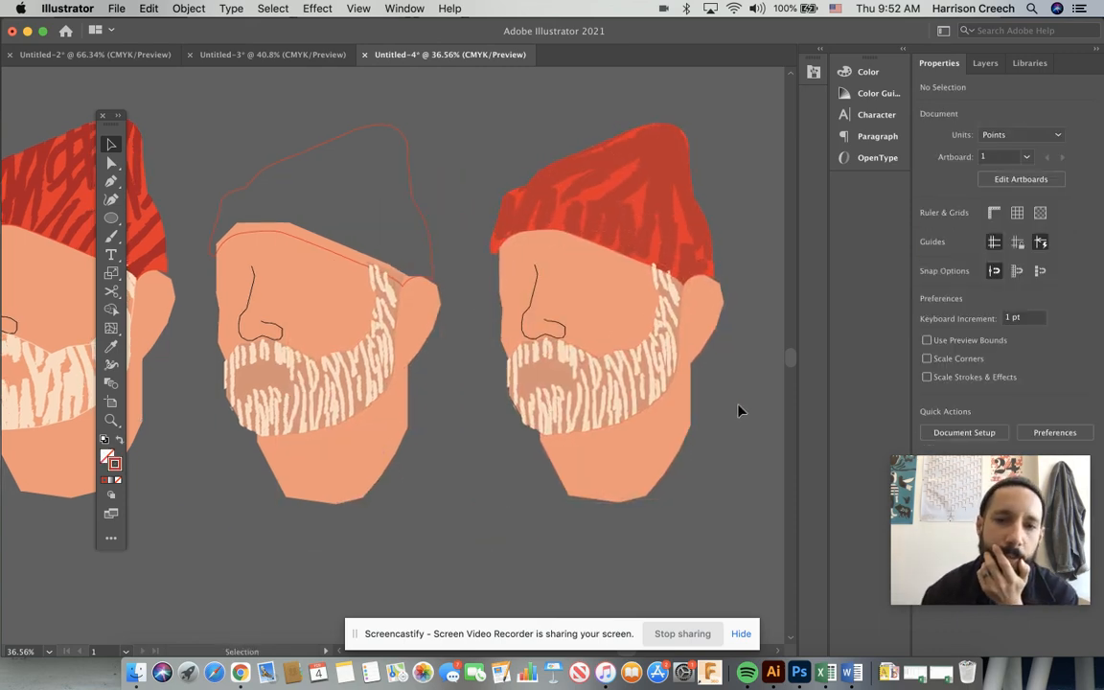
- Compare the new textured portrait with the other variations in the row and the one on the artboard
{"action": "scroll", "coordinate": [738, 410], "scroll_direction": "right", "scroll_amount": 2}
{"action": "scroll", "coordinate": [738, 410], "scroll_direction": "left", "scroll_amount": 6}
{"action": "scroll", "coordinate": [738, 410], "scroll_direction": "right", "scroll_amount": 3}
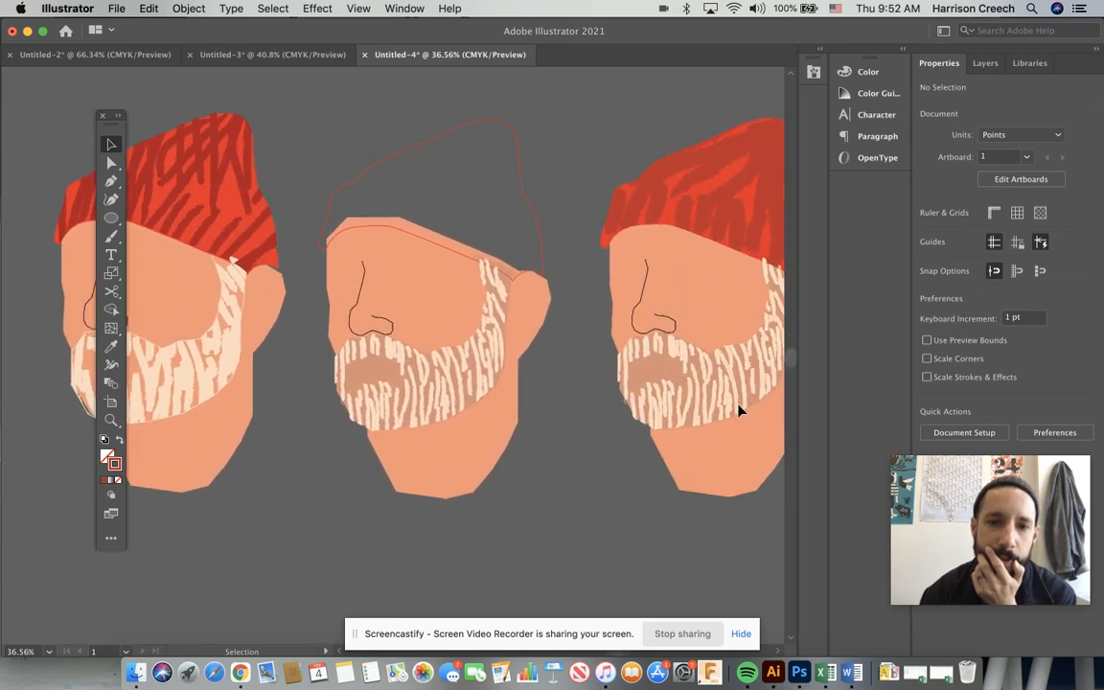
{"action": "scroll", "coordinate": [738, 410], "scroll_direction": "left", "scroll_amount": 7}
{"action": "scroll", "coordinate": [738, 410], "scroll_direction": "left", "scroll_amount": 10}
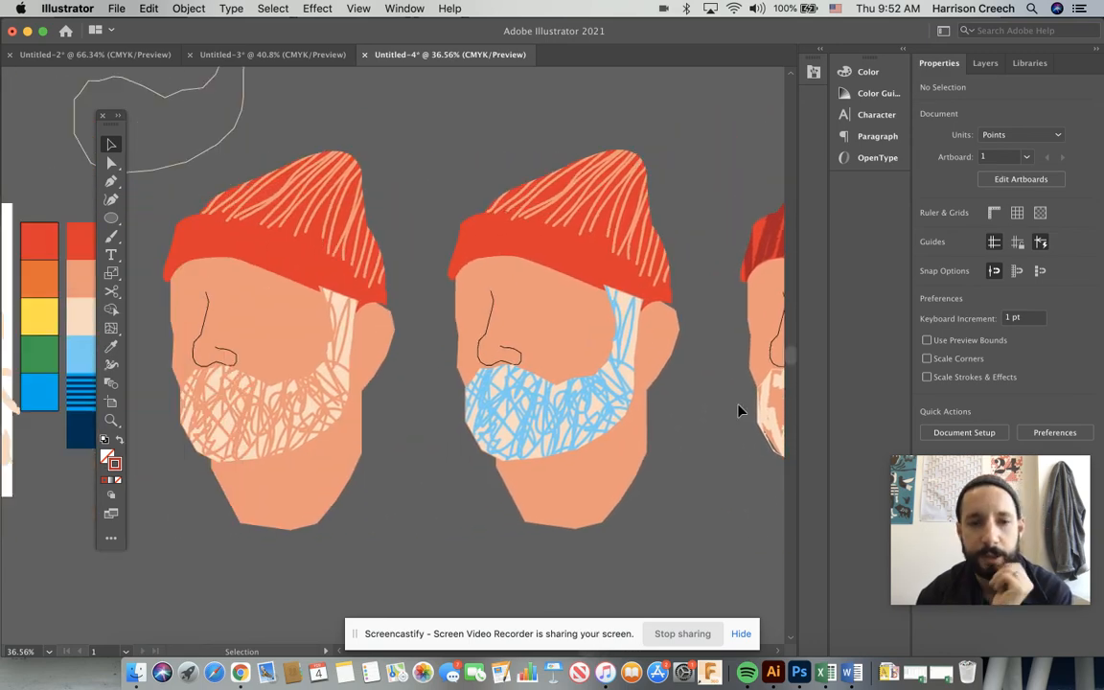
{"action": "scroll", "coordinate": [738, 410], "scroll_direction": "left", "scroll_amount": 3}
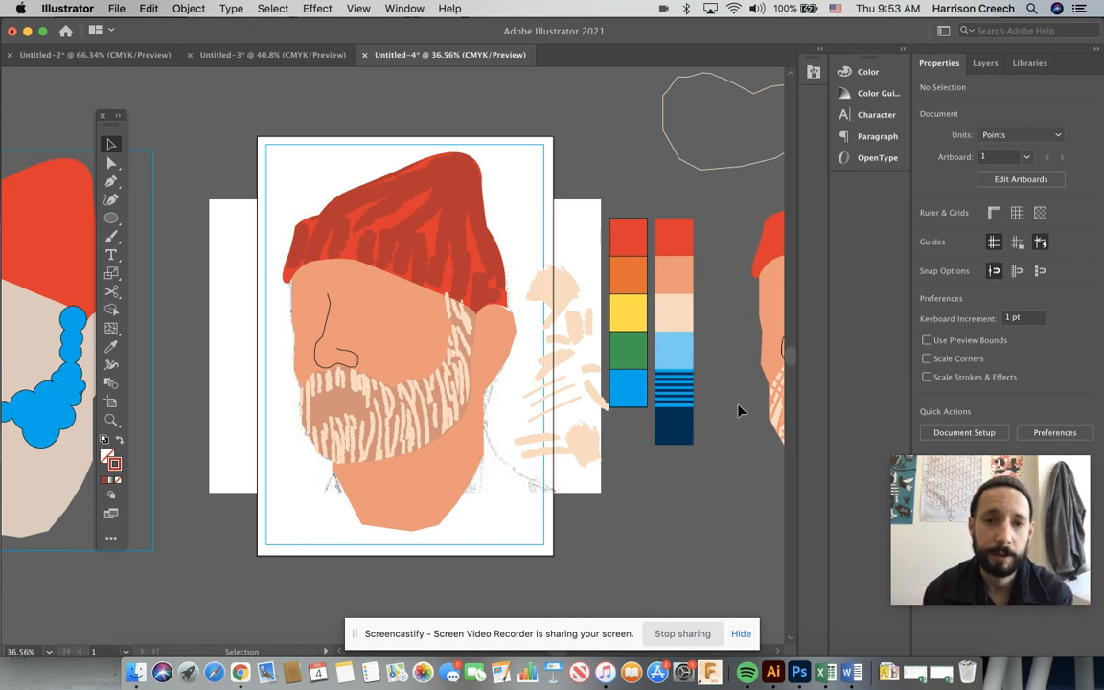
{"action": "left_click", "coordinate": [741, 634]}
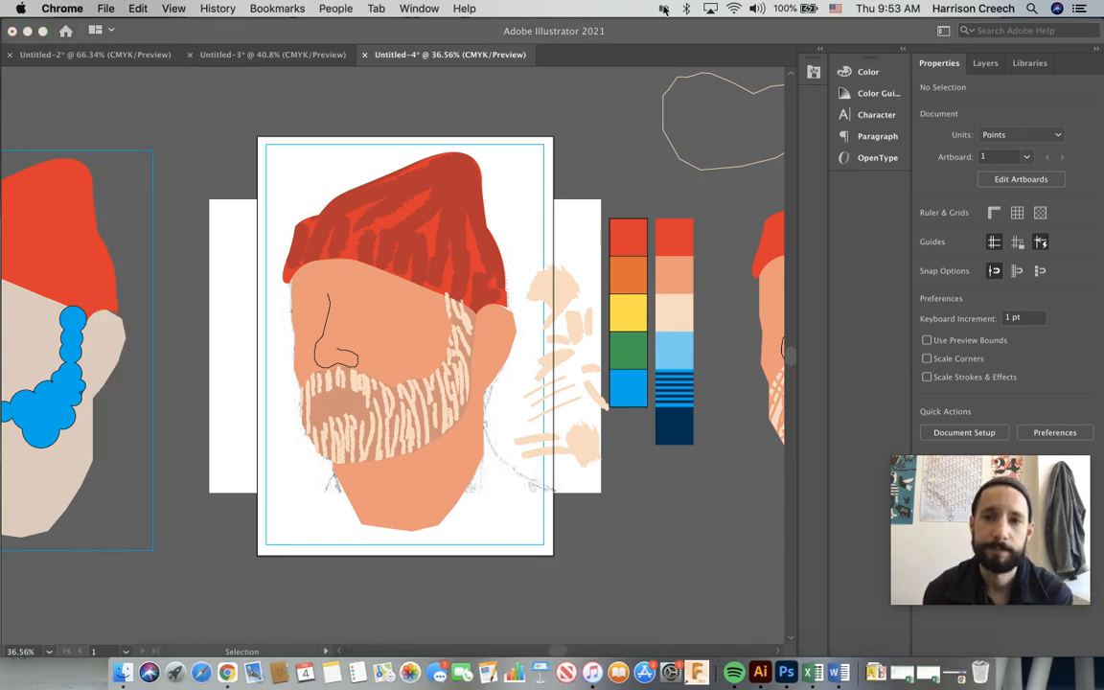
{"action": "left_click", "coordinate": [230, 676]}
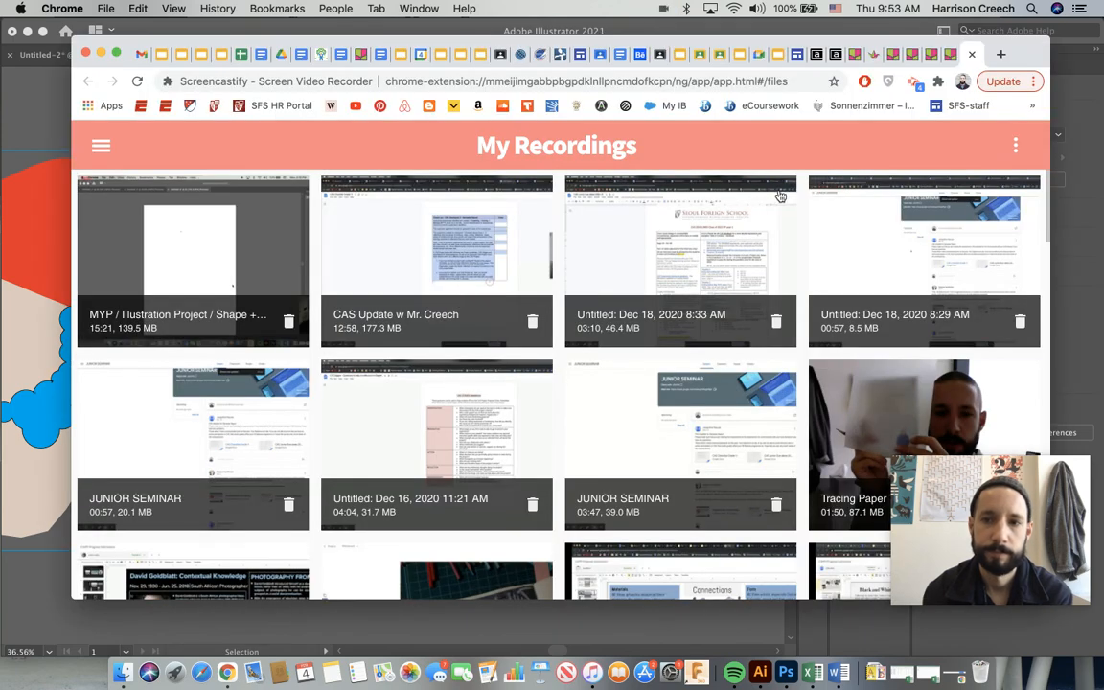